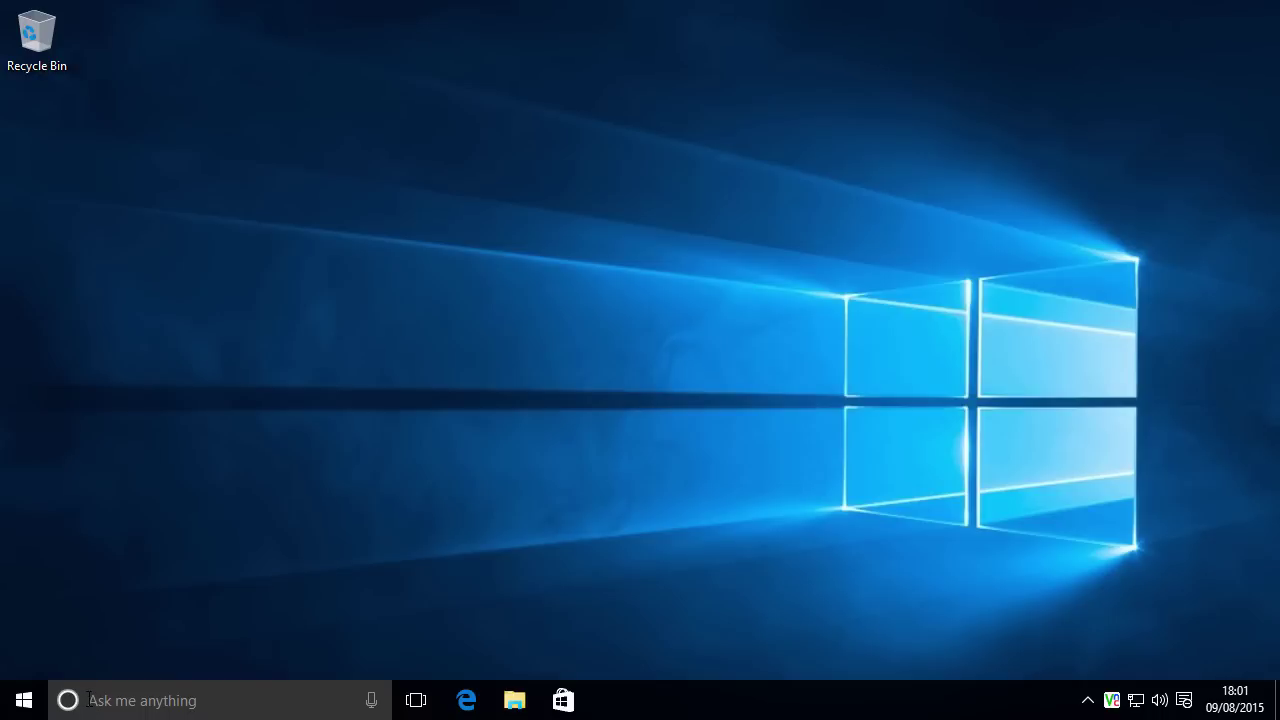
- Open the Privacy section of the Windows Settings app
{"action": "left_click", "coordinate": [24, 700]}
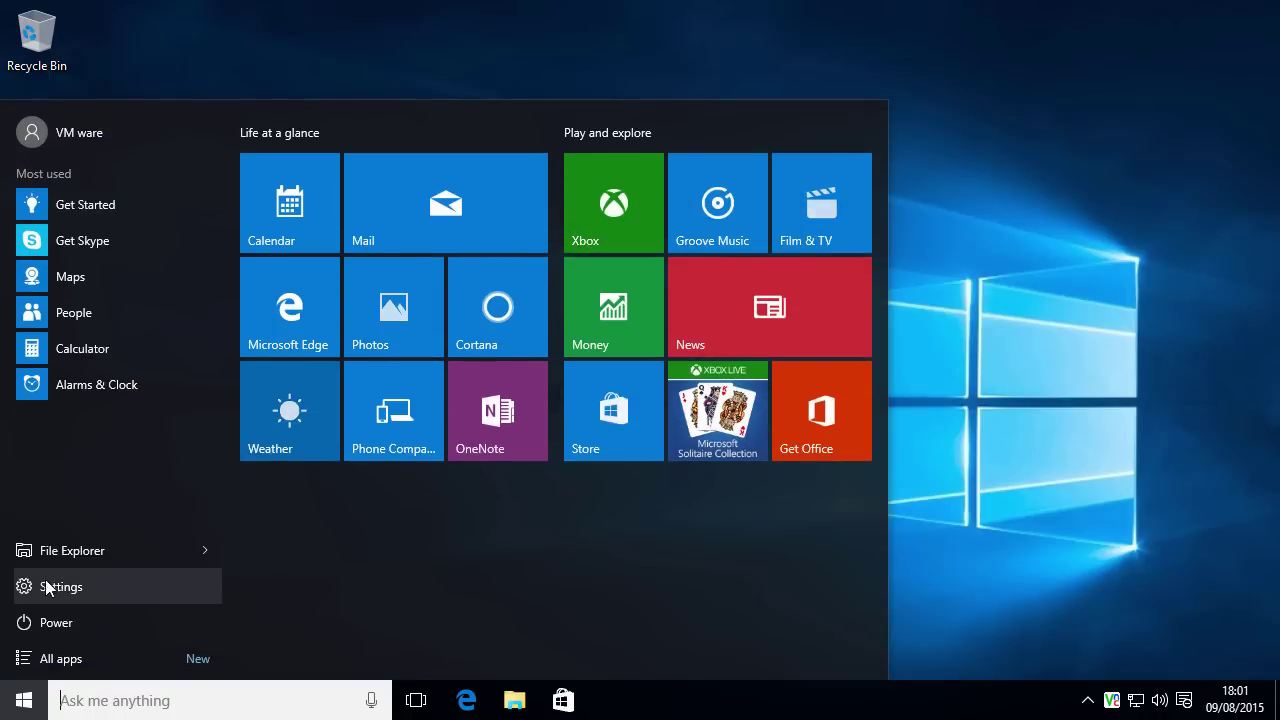
{"action": "left_click", "coordinate": [48, 586]}
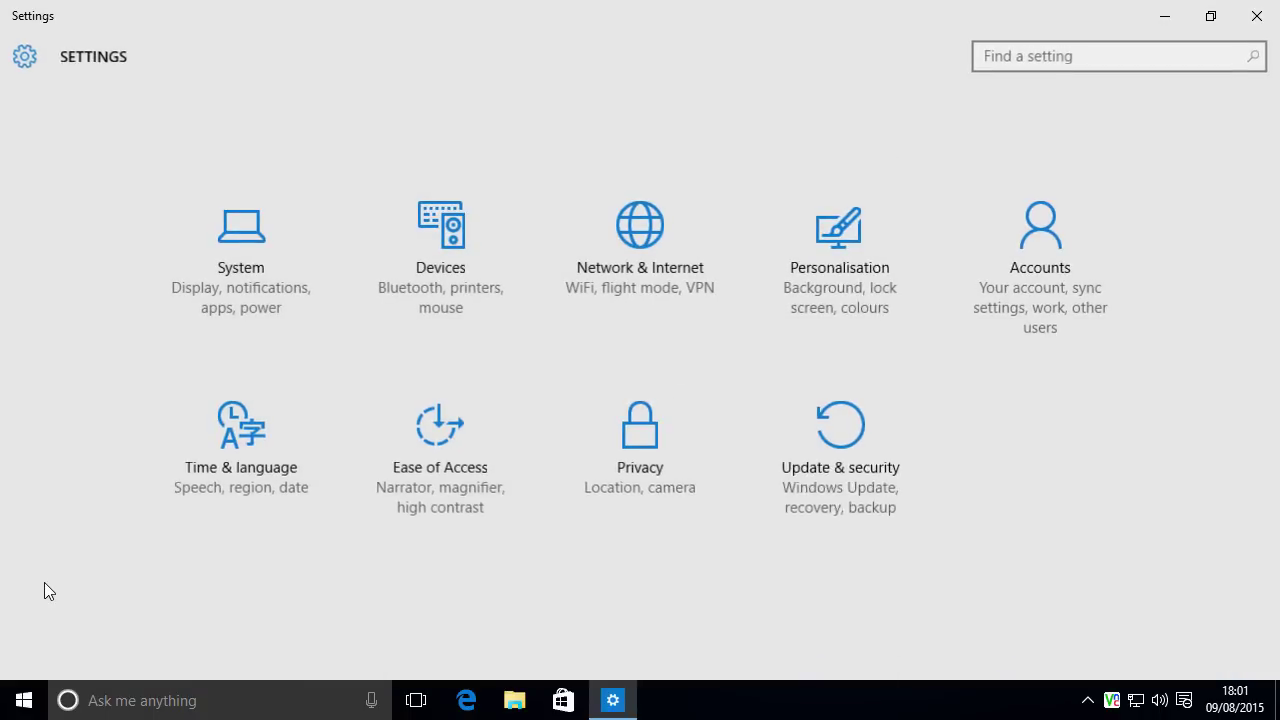
{"action": "left_click", "coordinate": [630, 460]}
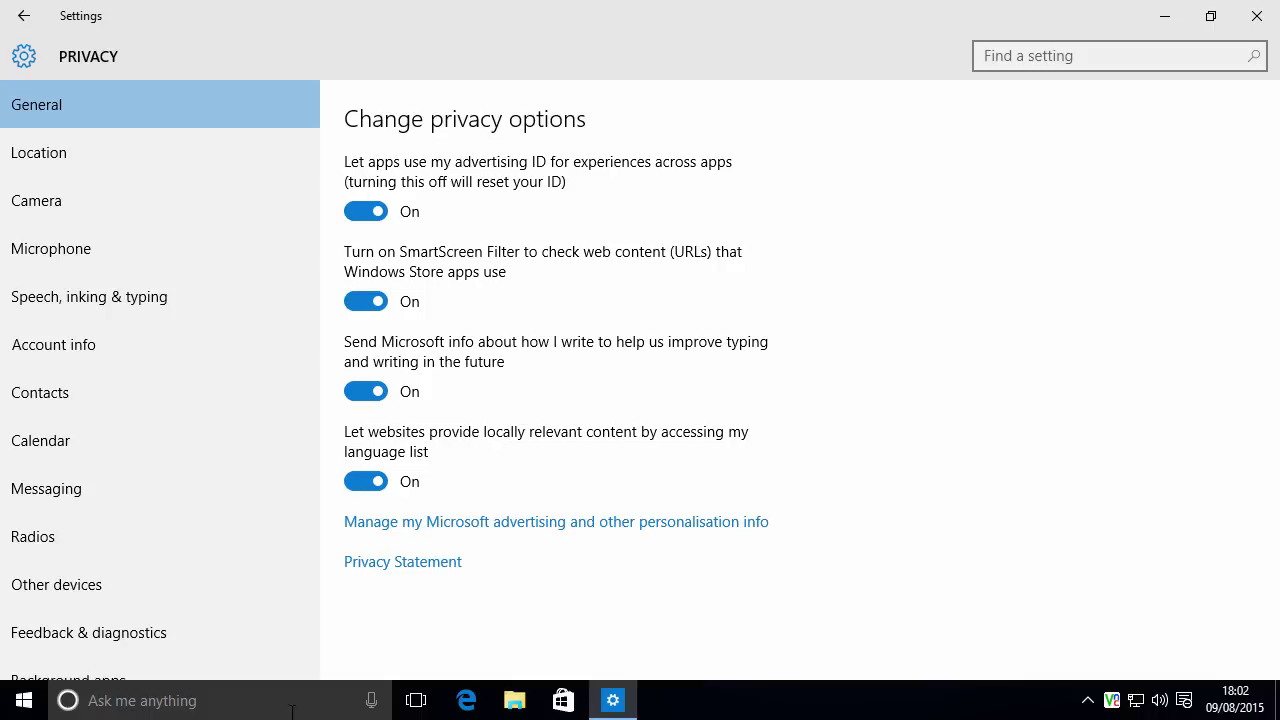
- Turn off Cortana's suggestions and the option to search online and include web results
{"action": "left_click", "coordinate": [184, 701]}
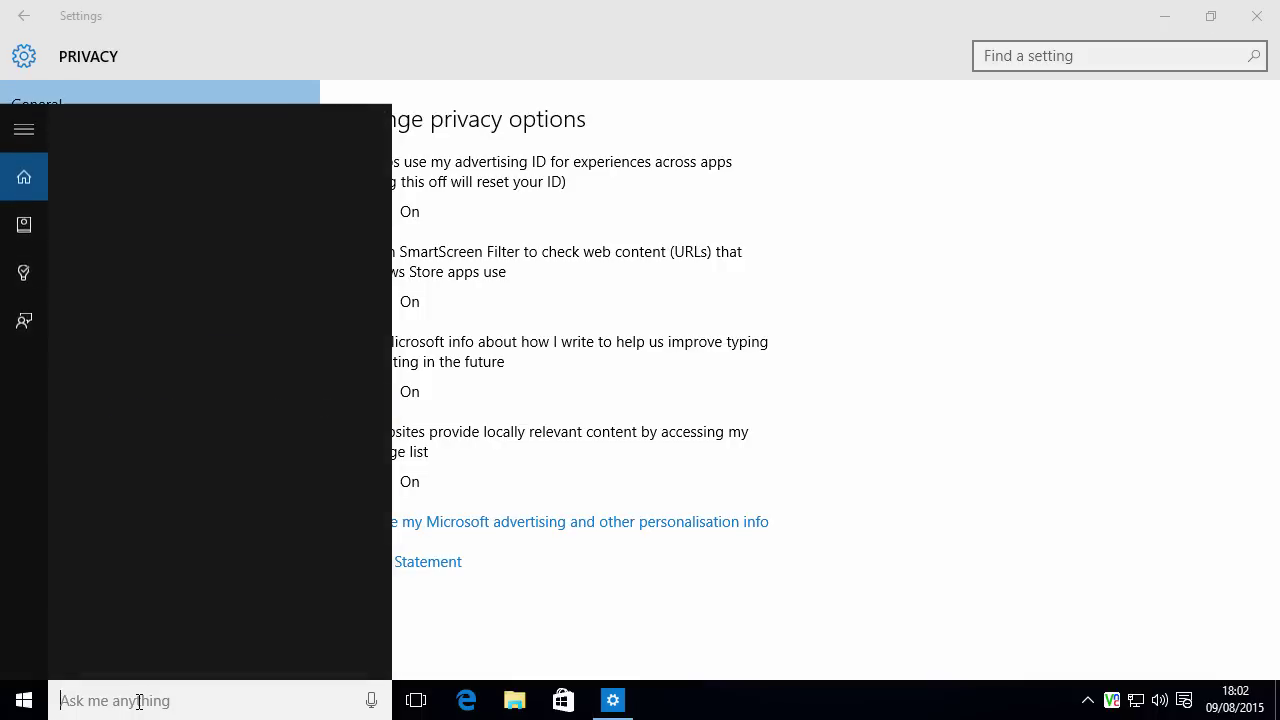
{"action": "left_click", "coordinate": [26, 229]}
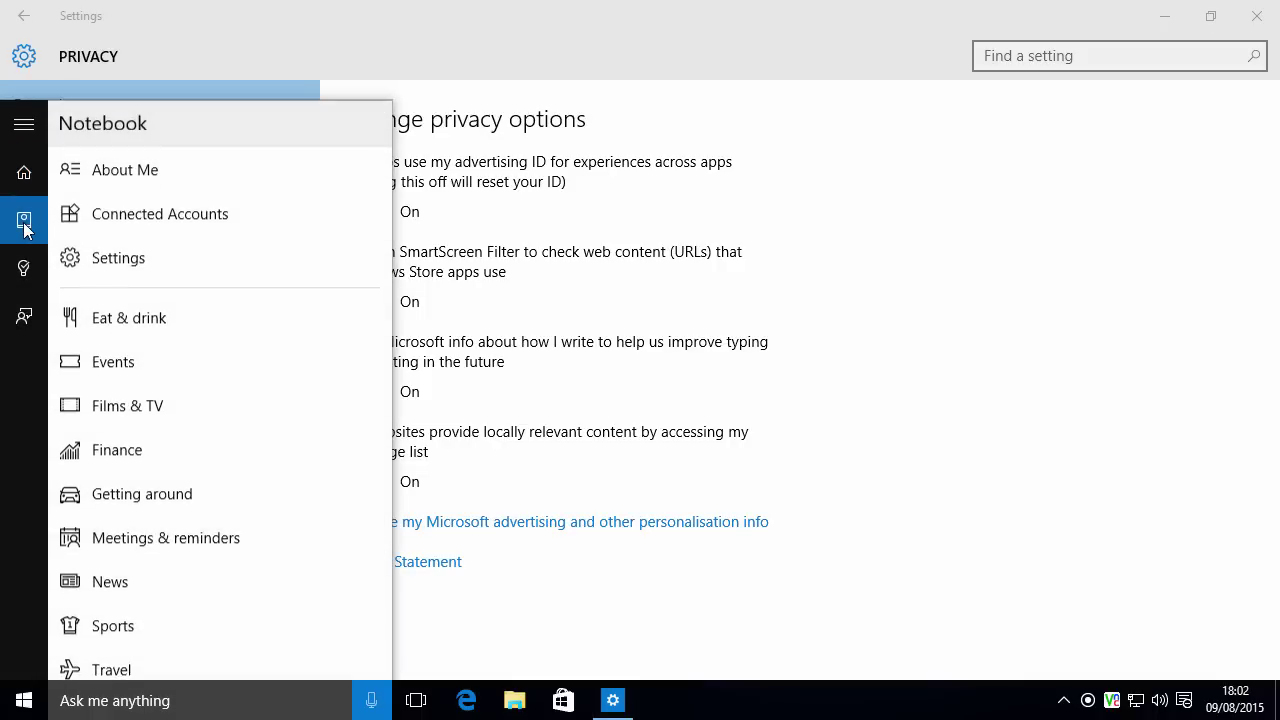
{"action": "left_click", "coordinate": [125, 268]}
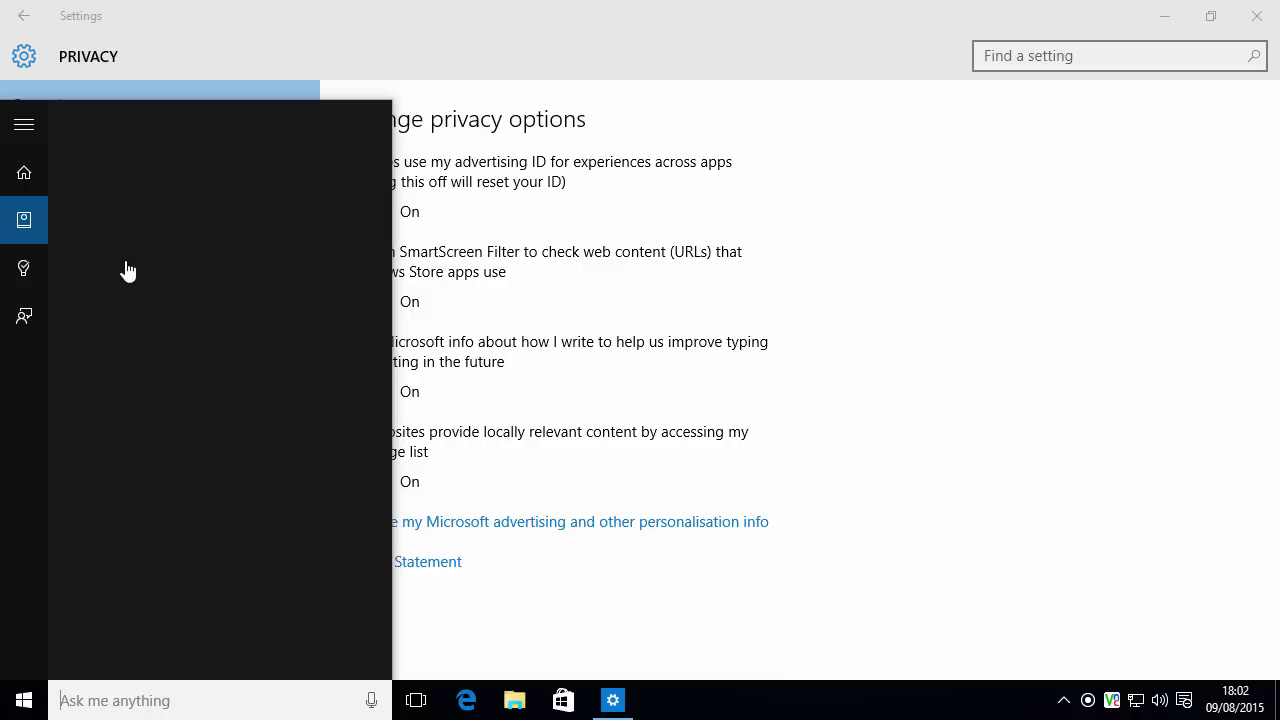
{"action": "left_click", "coordinate": [80, 208]}
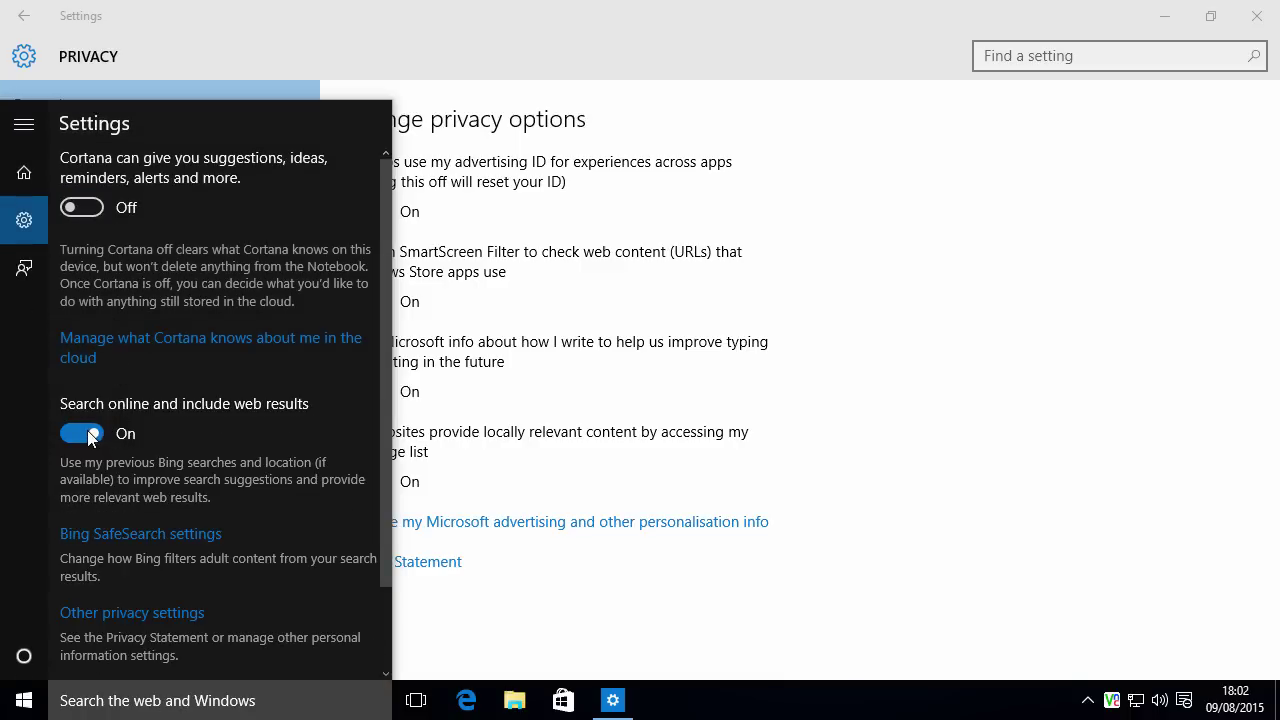
{"action": "left_click", "coordinate": [90, 430]}
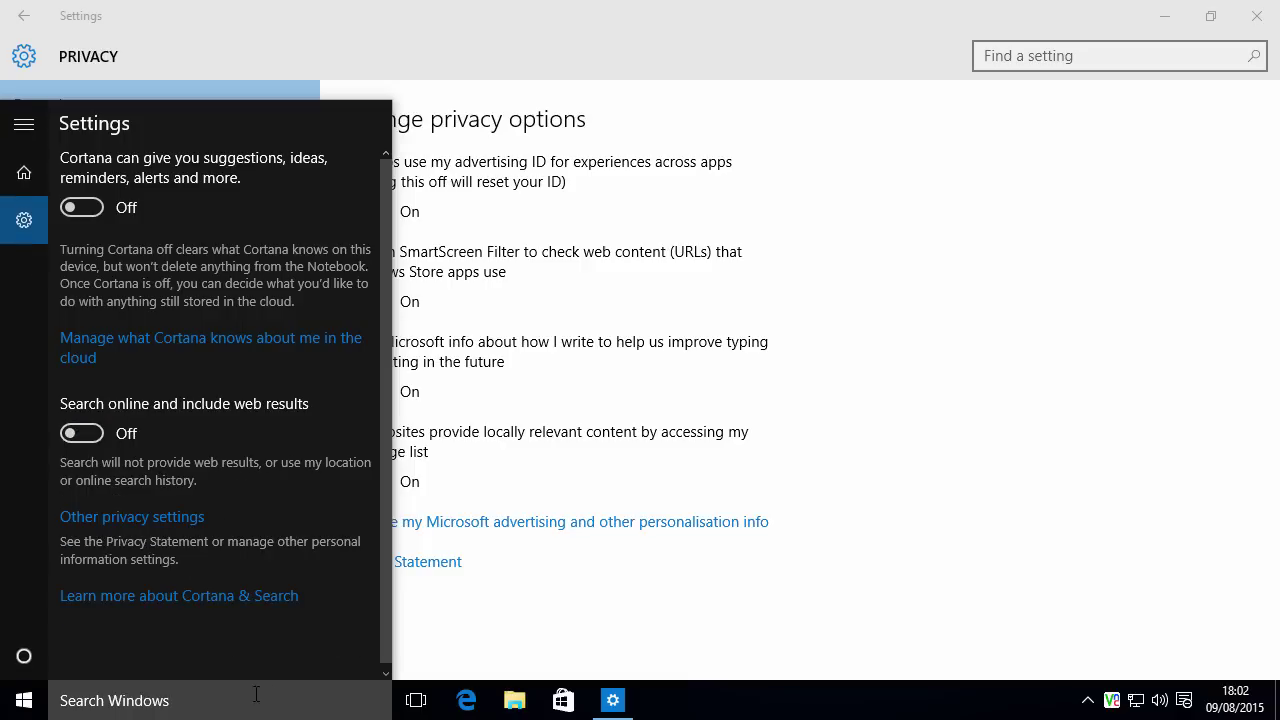
{"action": "left_click", "coordinate": [130, 710]}
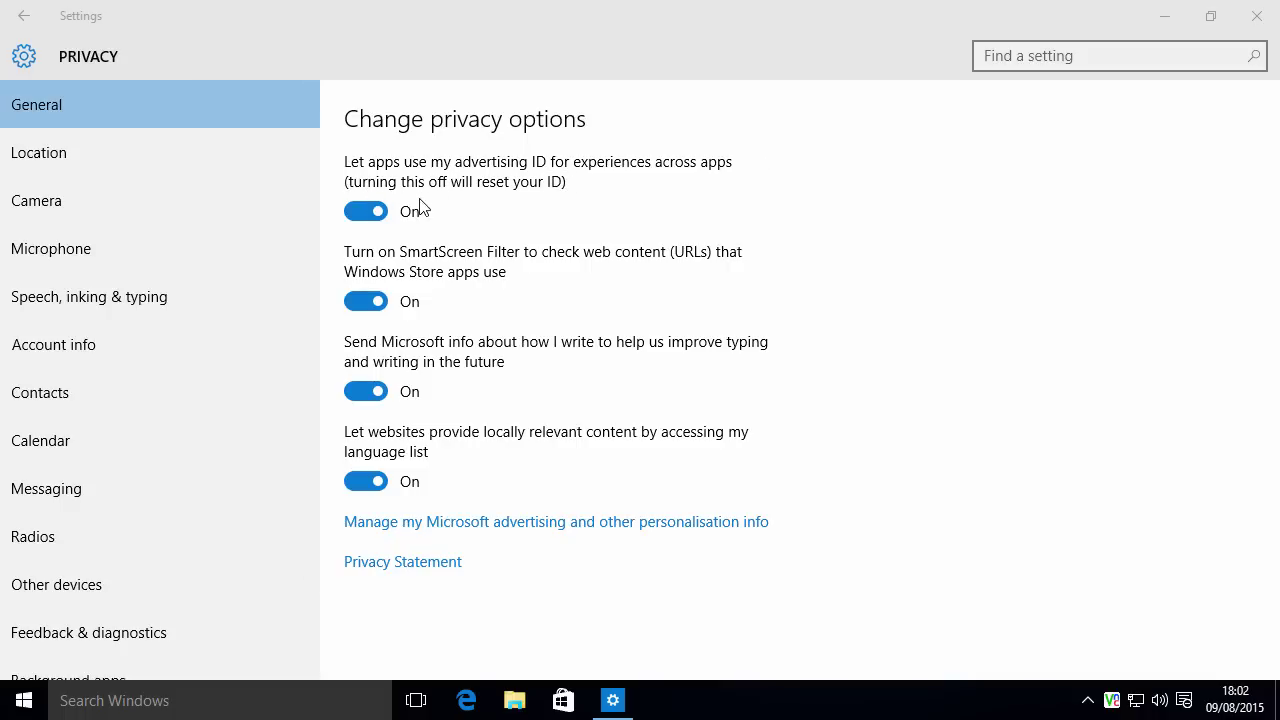
- Turn off all four general privacy options: advertising ID, SmartScreen Filter, sending writing info to Microsoft, and website access to the language list
{"action": "left_click", "coordinate": [360, 213]}
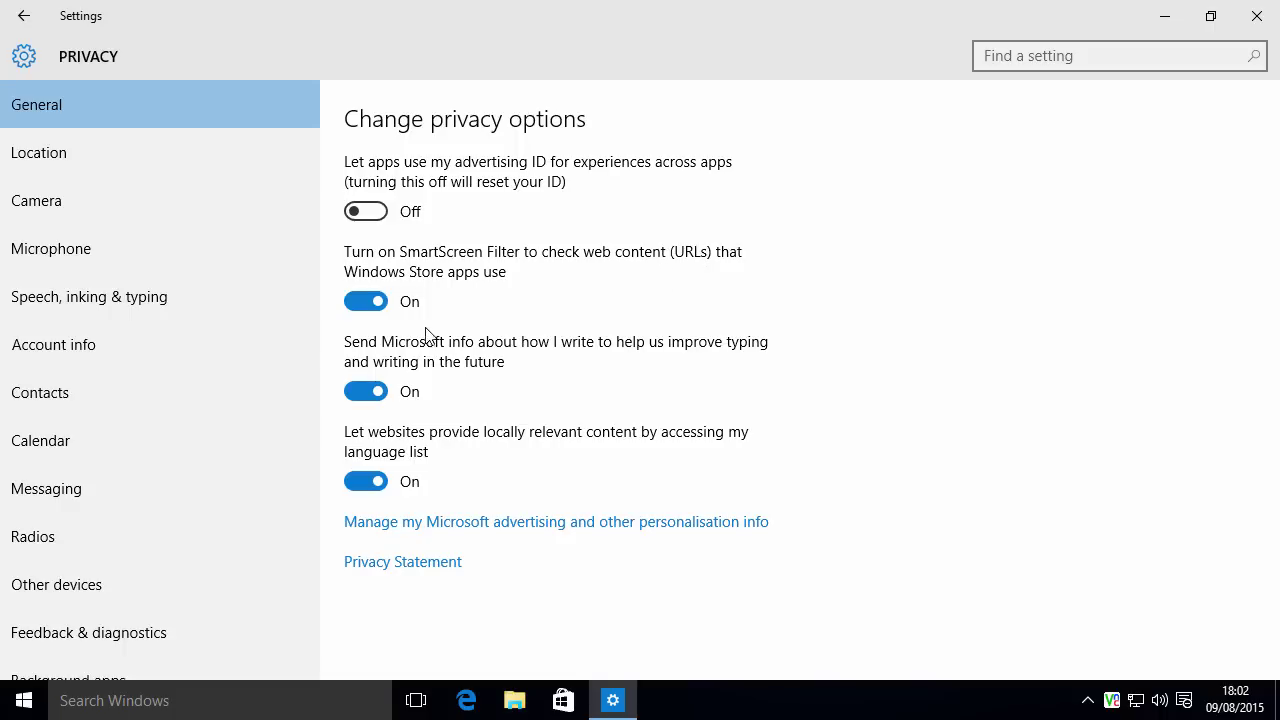
{"action": "left_click", "coordinate": [360, 305]}
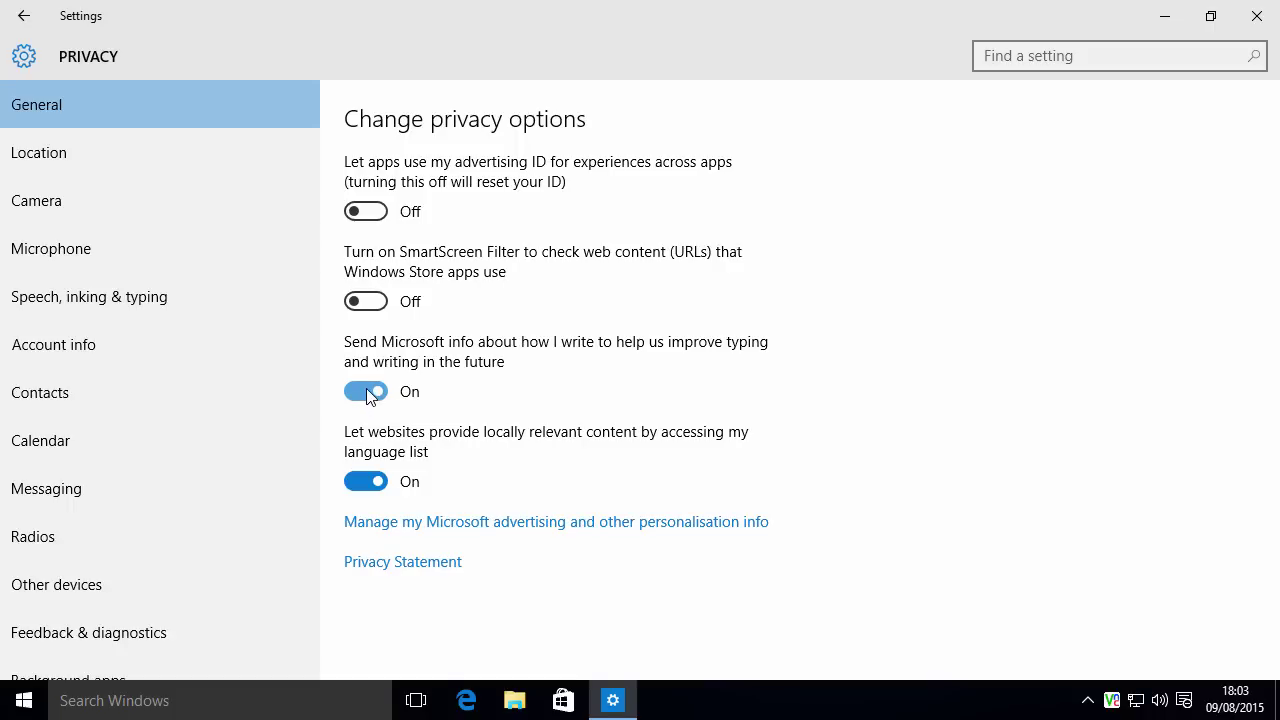
{"action": "left_click", "coordinate": [366, 391]}
{"action": "left_click", "coordinate": [363, 480]}
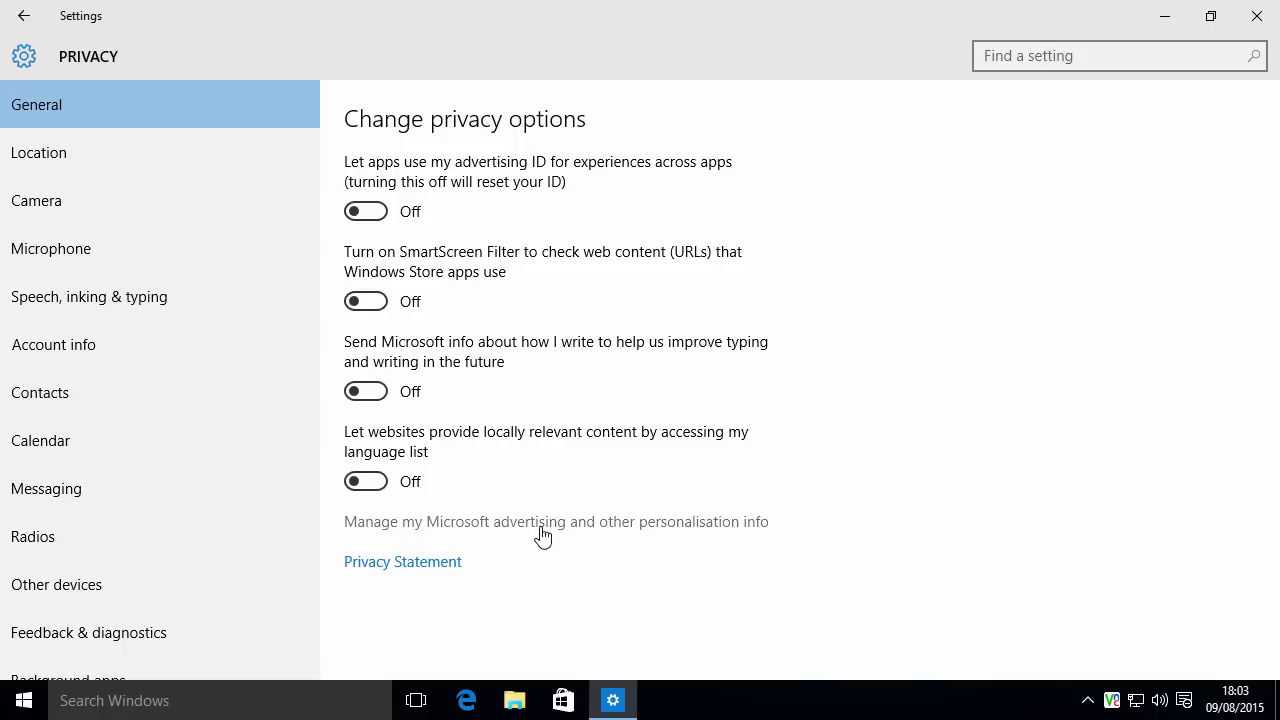
- Open the page for managing Microsoft advertising and personalisation info in Microsoft Edge and maximise its window
{"action": "left_click", "coordinate": [489, 522]}
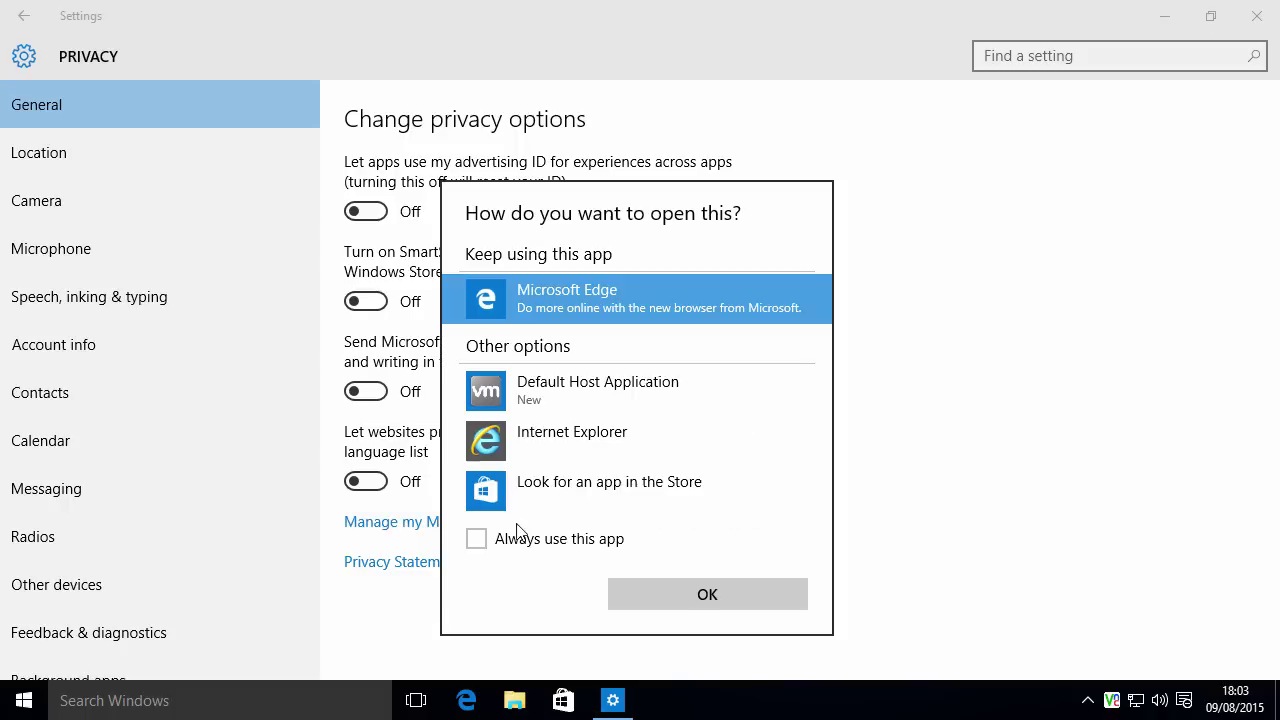
{"action": "left_click", "coordinate": [708, 596]}
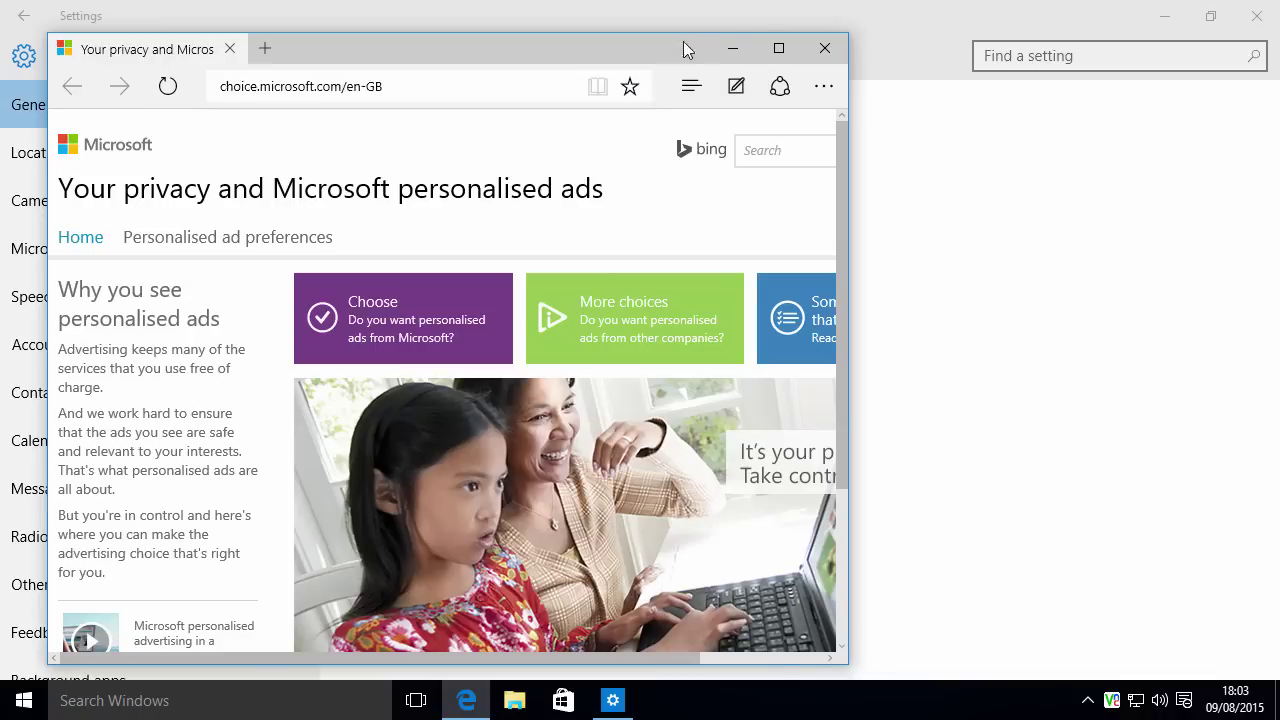
{"action": "left_click", "coordinate": [779, 50]}
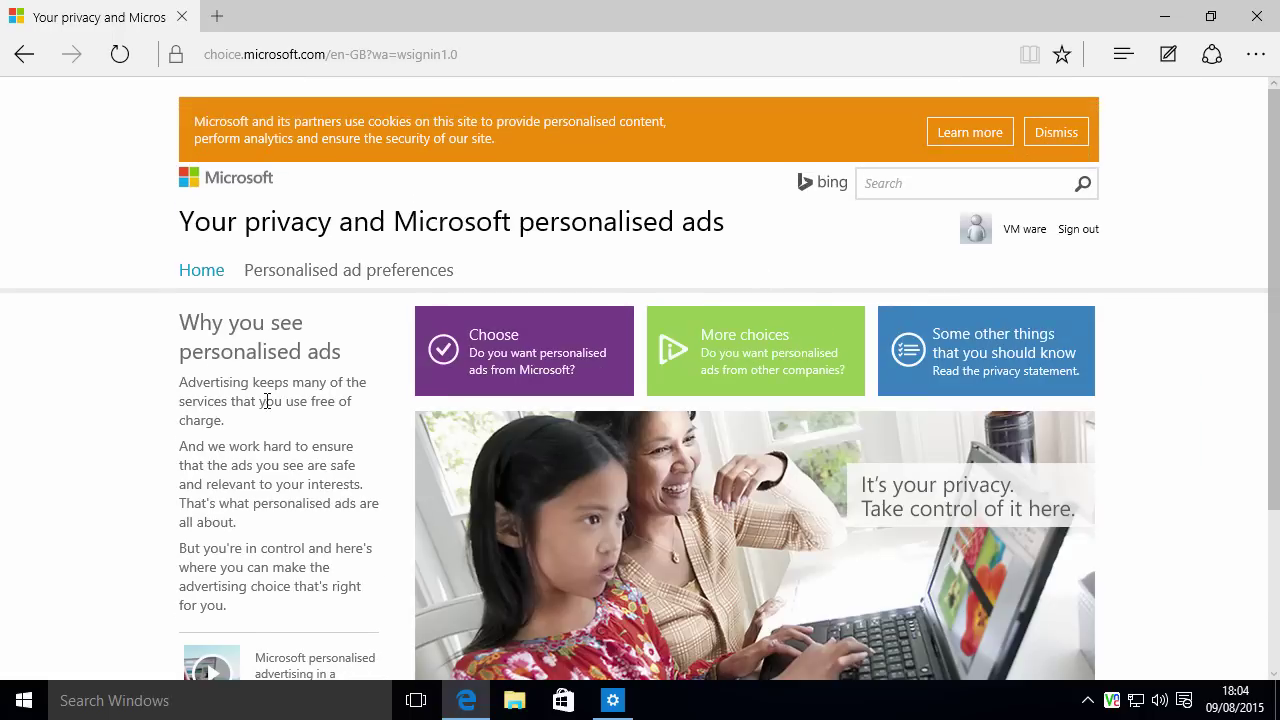
- Turn off personalised ads for both this browser and the Microsoft account, and close the browser
{"action": "left_click", "coordinate": [494, 372]}
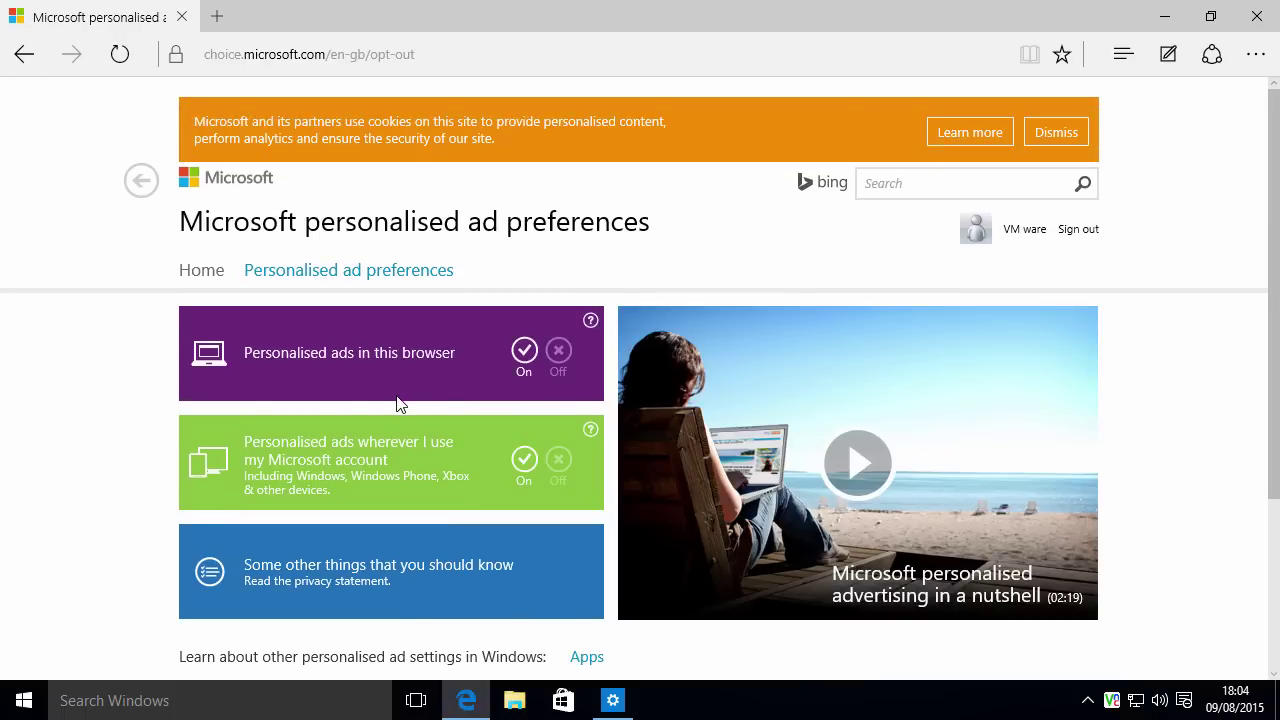
{"action": "left_click", "coordinate": [558, 355]}
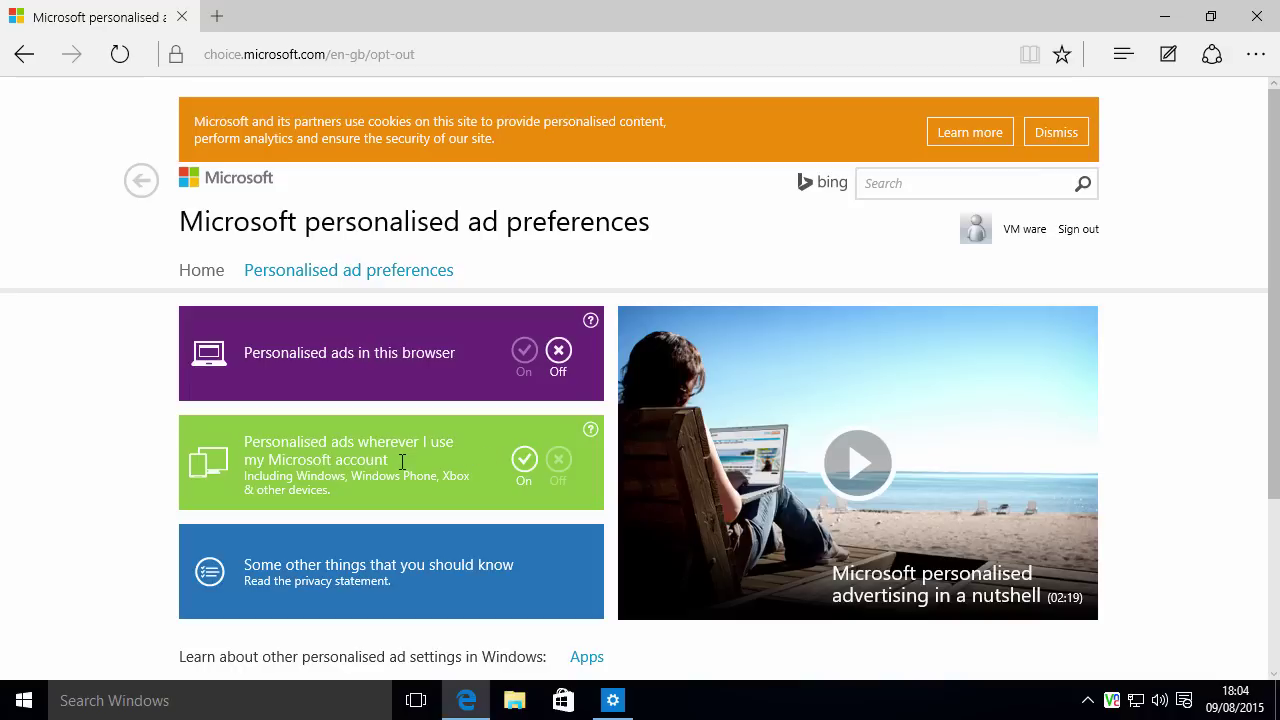
{"action": "left_click", "coordinate": [561, 459]}
{"action": "scroll", "coordinate": [500, 485], "scroll_direction": "down", "scroll_amount": 1}
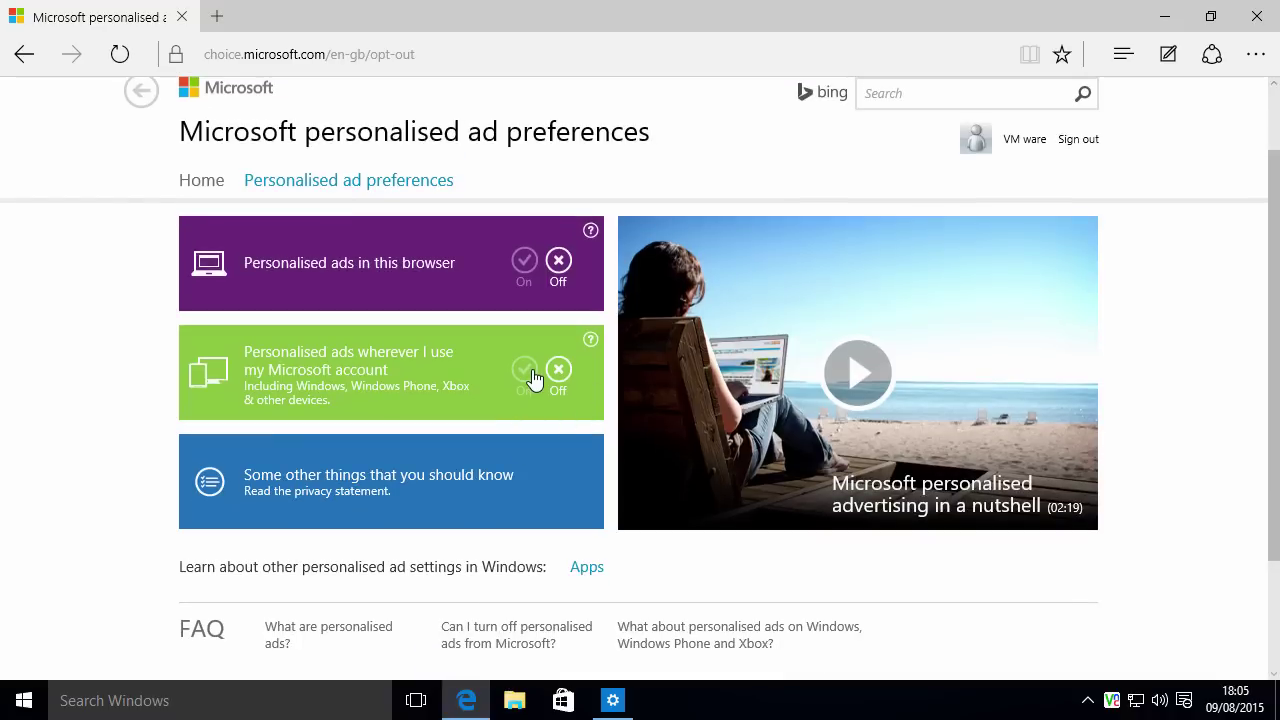
{"action": "left_click", "coordinate": [1253, 19]}
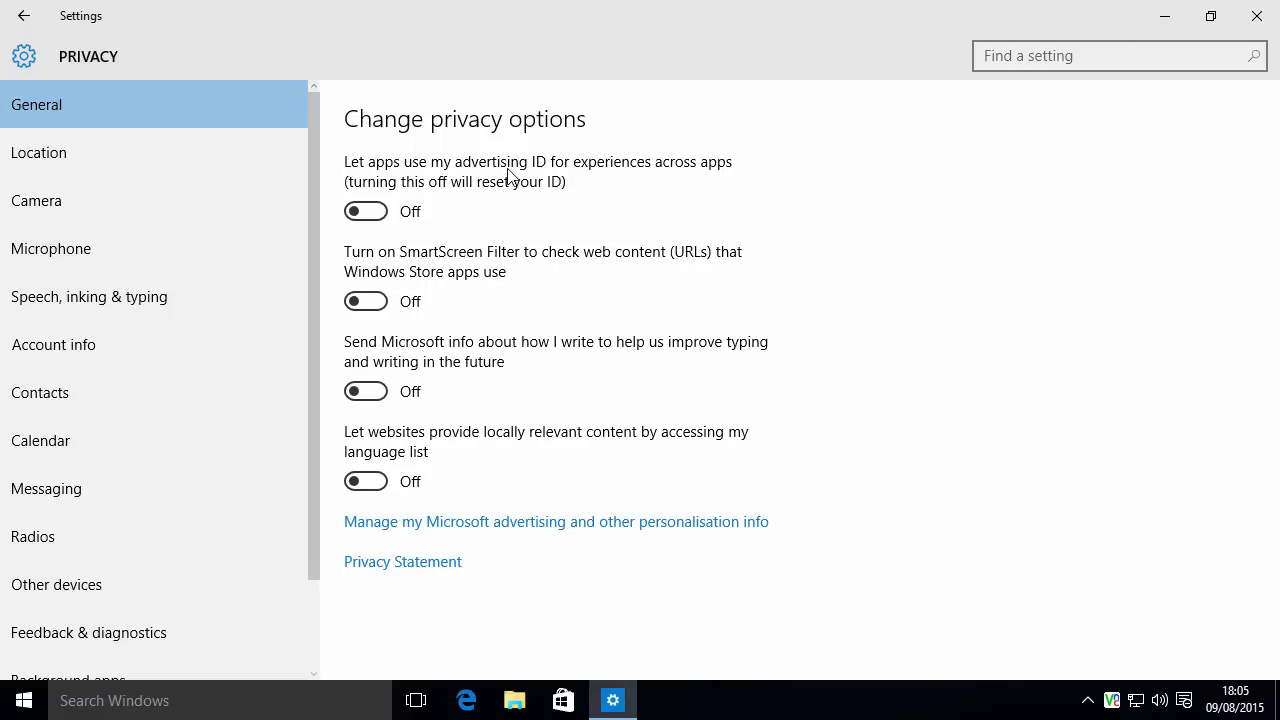
- Open the Location privacy settings and check the location switch for this device
{"action": "left_click", "coordinate": [27, 159]}
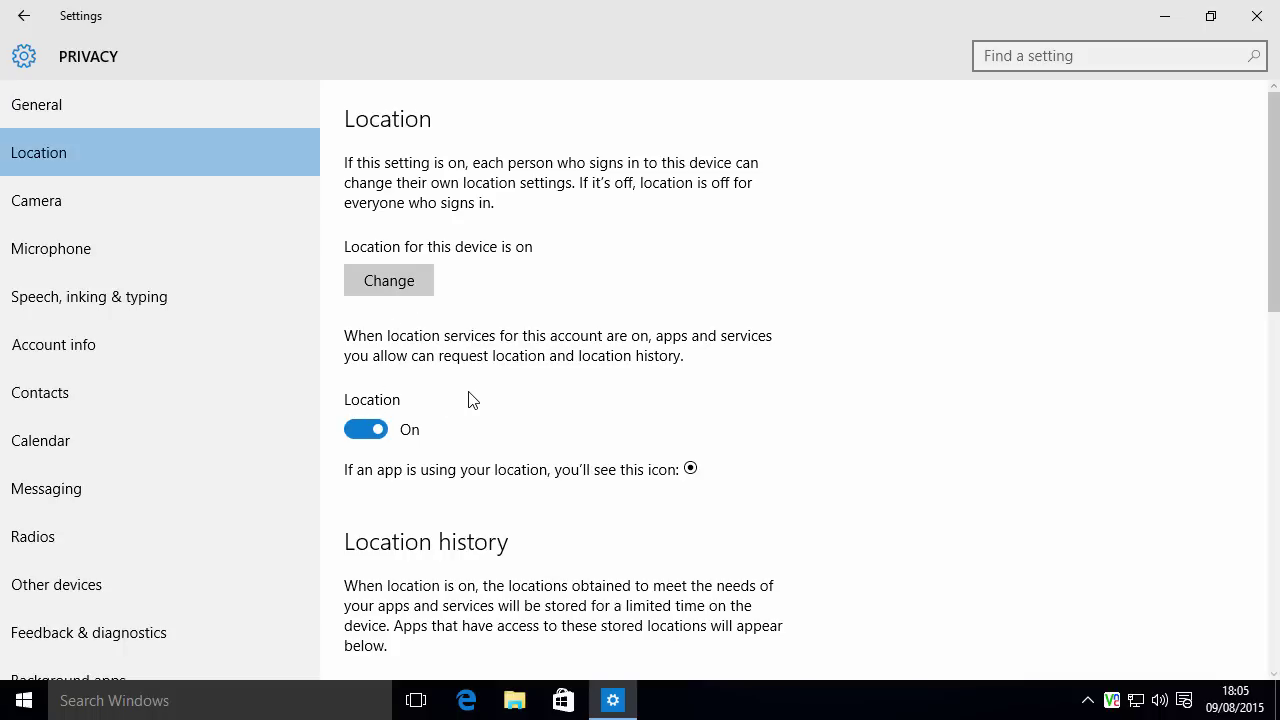
{"action": "scroll", "coordinate": [475, 398], "scroll_direction": "down", "scroll_amount": 3}
{"action": "scroll", "coordinate": [477, 397], "scroll_direction": "down", "scroll_amount": 2}
{"action": "scroll", "coordinate": [460, 378], "scroll_direction": "up", "scroll_amount": 4}
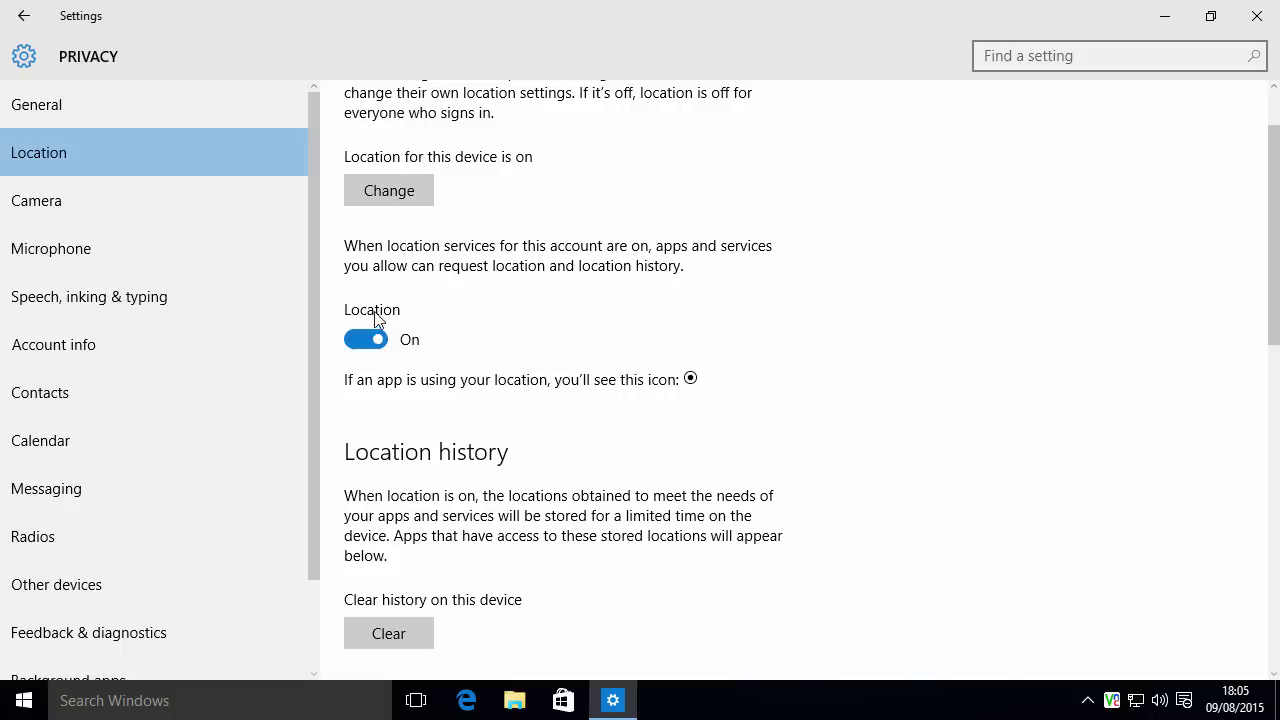
{"action": "left_click", "coordinate": [401, 187]}
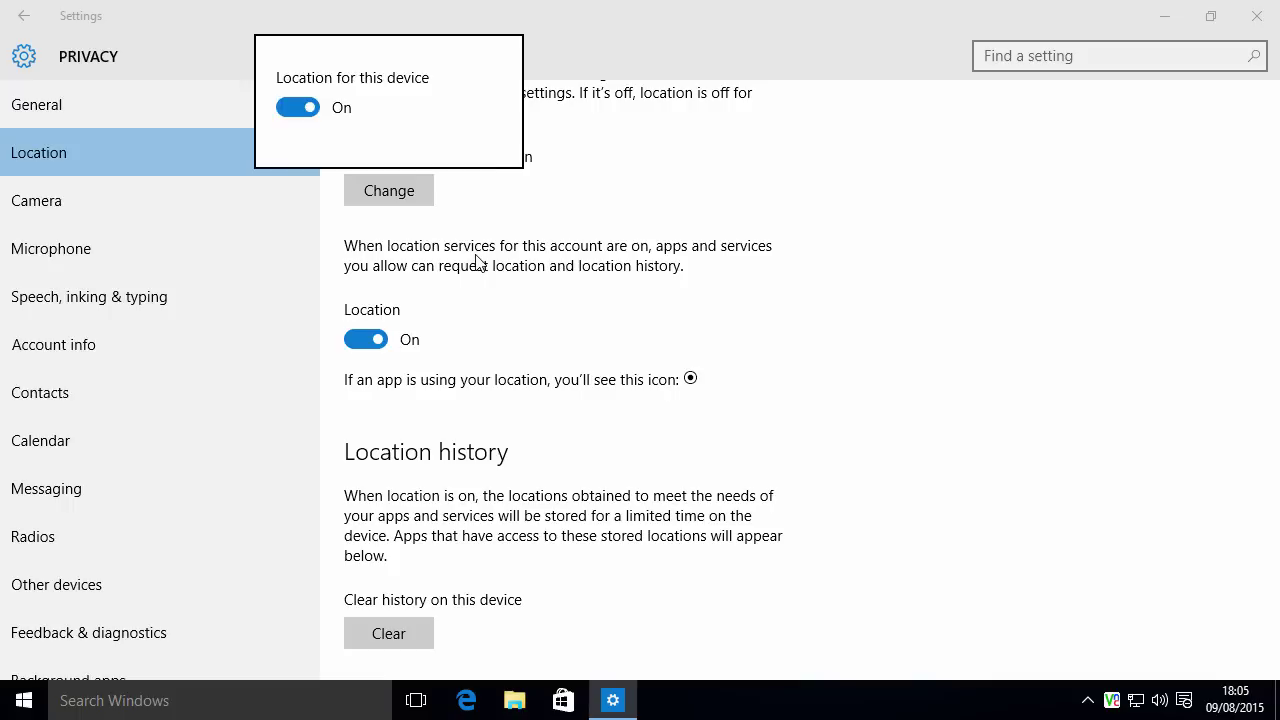
{"action": "left_click", "coordinate": [440, 232]}
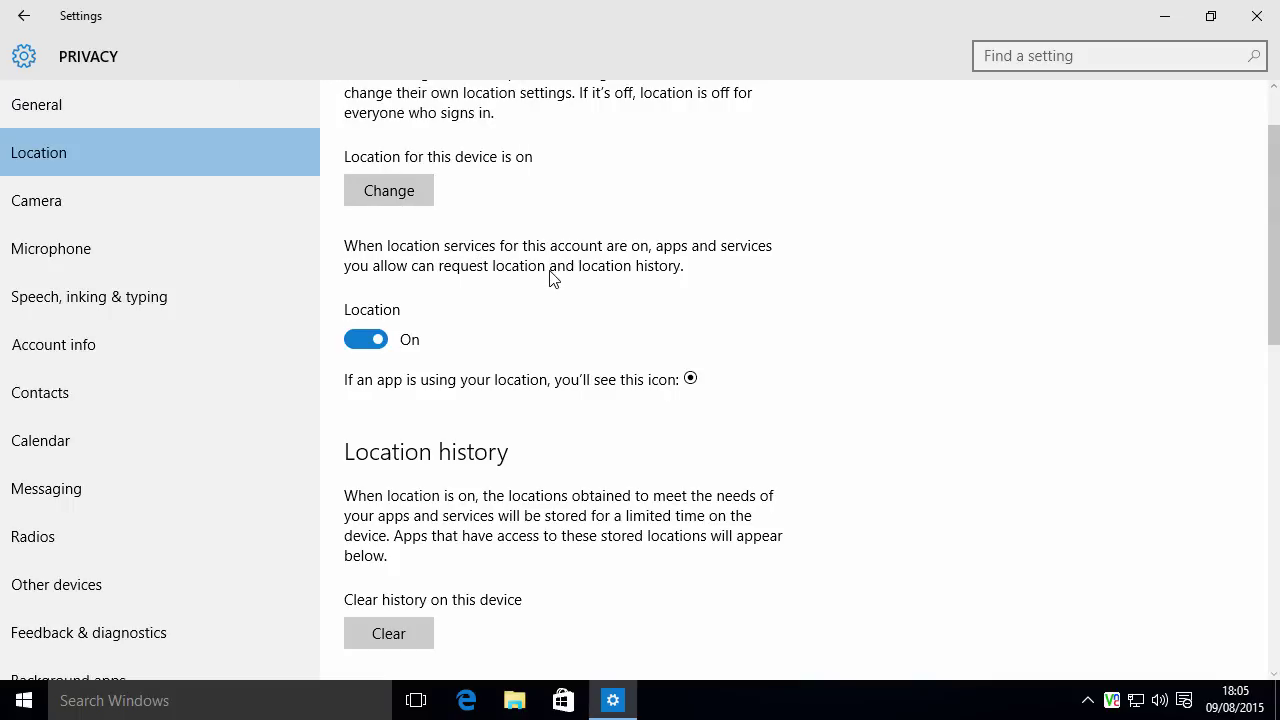
- Examine which apps are allowed to use the location
{"action": "scroll", "coordinate": [552, 278], "scroll_direction": "down", "scroll_amount": 5}
{"action": "scroll", "coordinate": [545, 272], "scroll_direction": "down", "scroll_amount": 1}
{"action": "scroll", "coordinate": [594, 323], "scroll_direction": "up", "scroll_amount": 1}
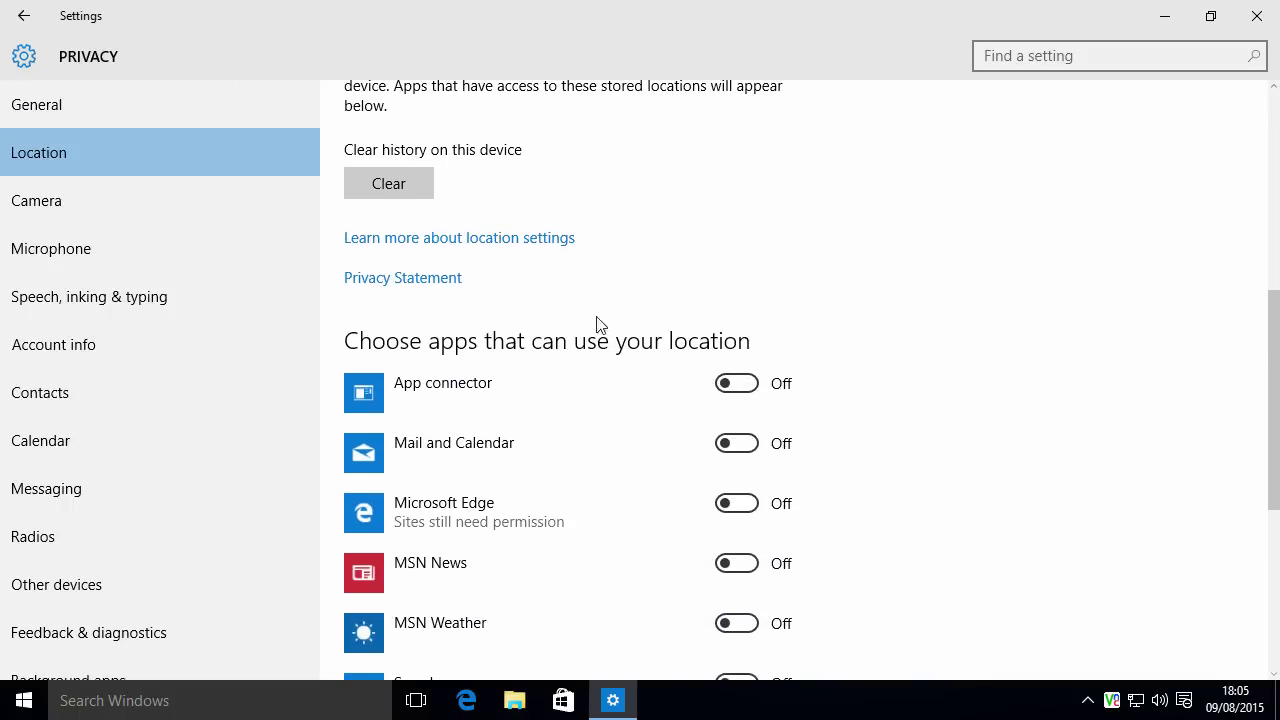
{"action": "scroll", "coordinate": [620, 330], "scroll_direction": "down", "scroll_amount": 2}
{"action": "scroll", "coordinate": [640, 400], "scroll_direction": "down", "scroll_amount": 3}
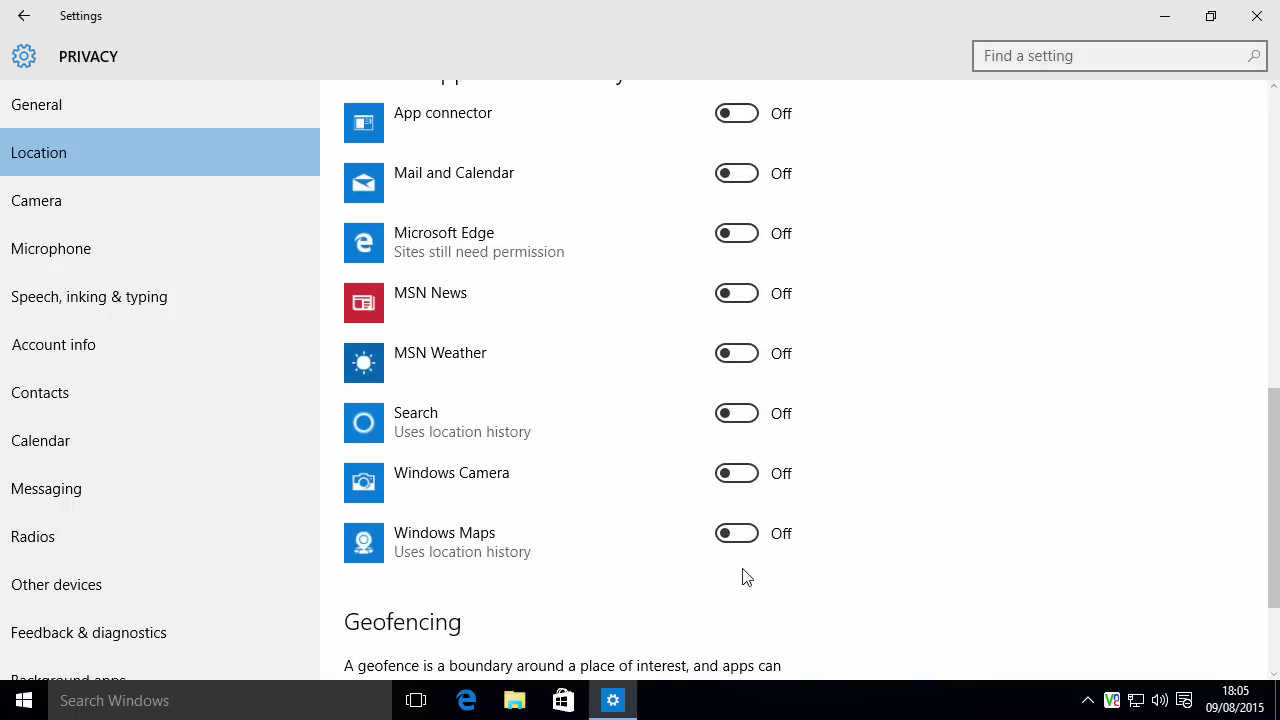
{"action": "scroll", "coordinate": [748, 568], "scroll_direction": "down", "scroll_amount": 3}
{"action": "scroll", "coordinate": [750, 551], "scroll_direction": "up", "scroll_amount": 2}
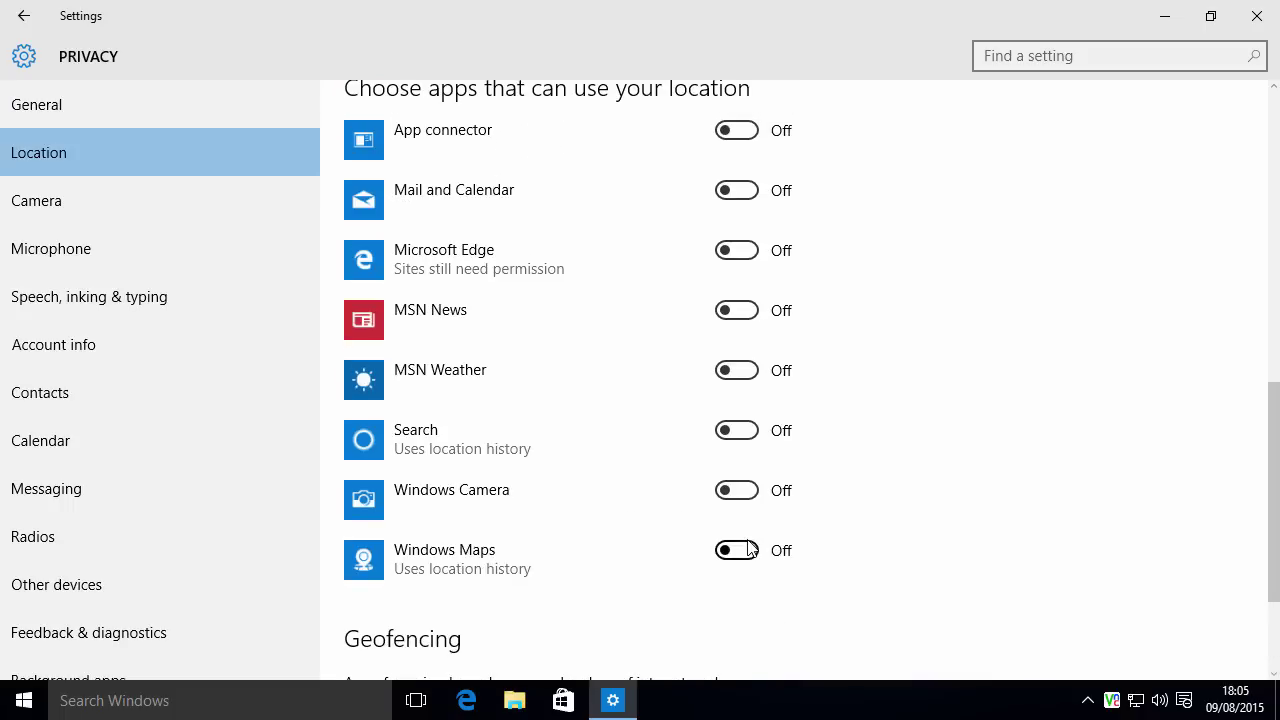
{"action": "scroll", "coordinate": [730, 558], "scroll_direction": "up", "scroll_amount": 1}
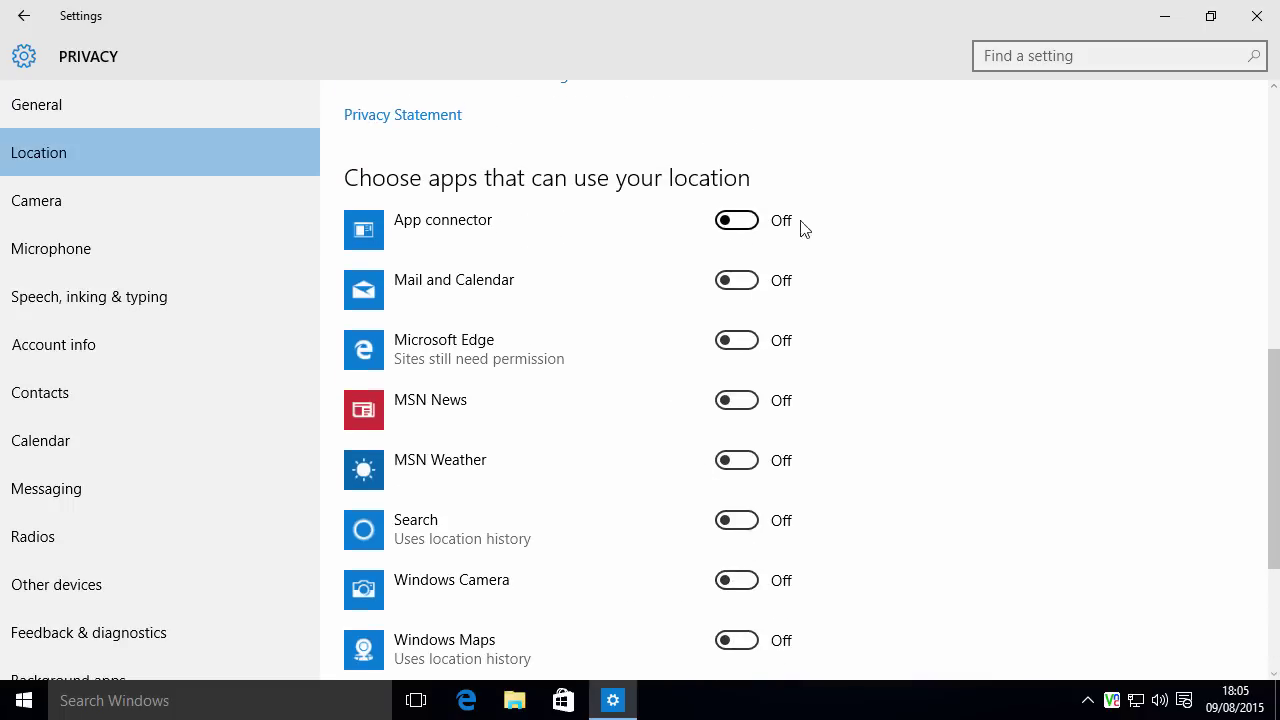
{"action": "scroll", "coordinate": [751, 617], "scroll_direction": "down", "scroll_amount": 1}
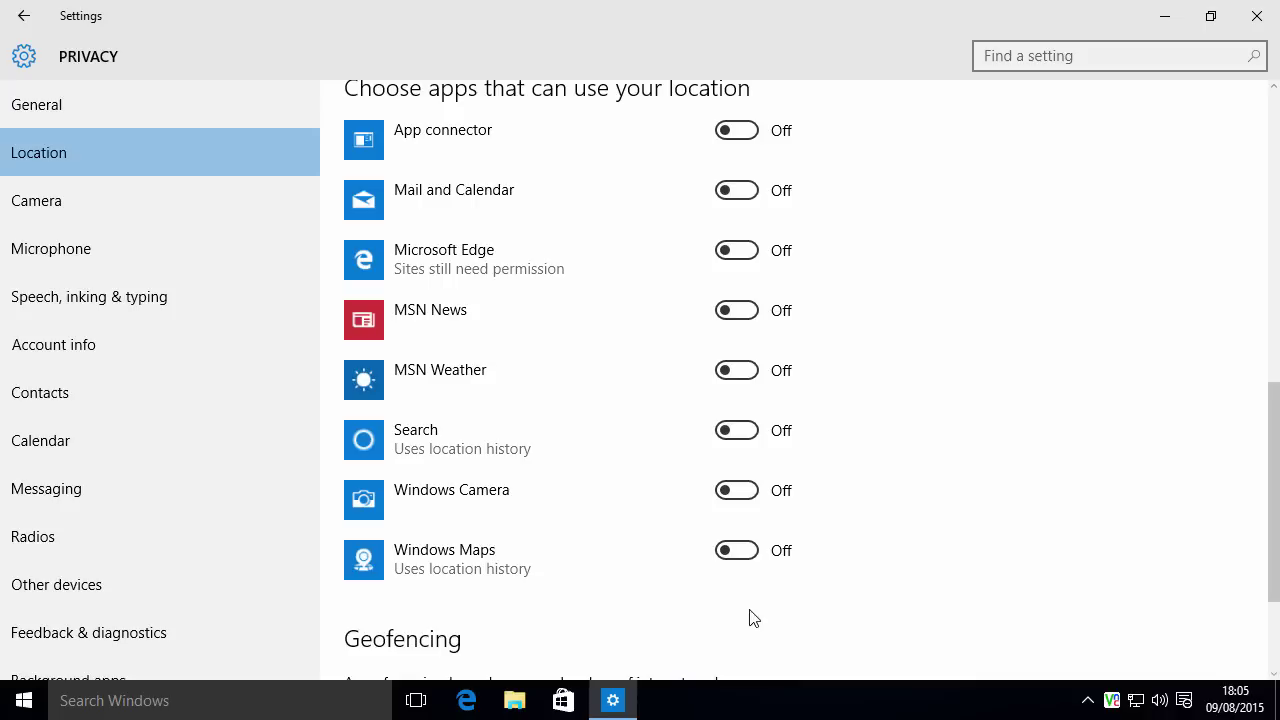
{"action": "scroll", "coordinate": [740, 500], "scroll_direction": "up", "scroll_amount": 1}
{"action": "scroll", "coordinate": [742, 537], "scroll_direction": "down", "scroll_amount": 2}
{"action": "scroll", "coordinate": [738, 450], "scroll_direction": "down", "scroll_amount": 1}
{"action": "scroll", "coordinate": [737, 534], "scroll_direction": "up", "scroll_amount": 10}
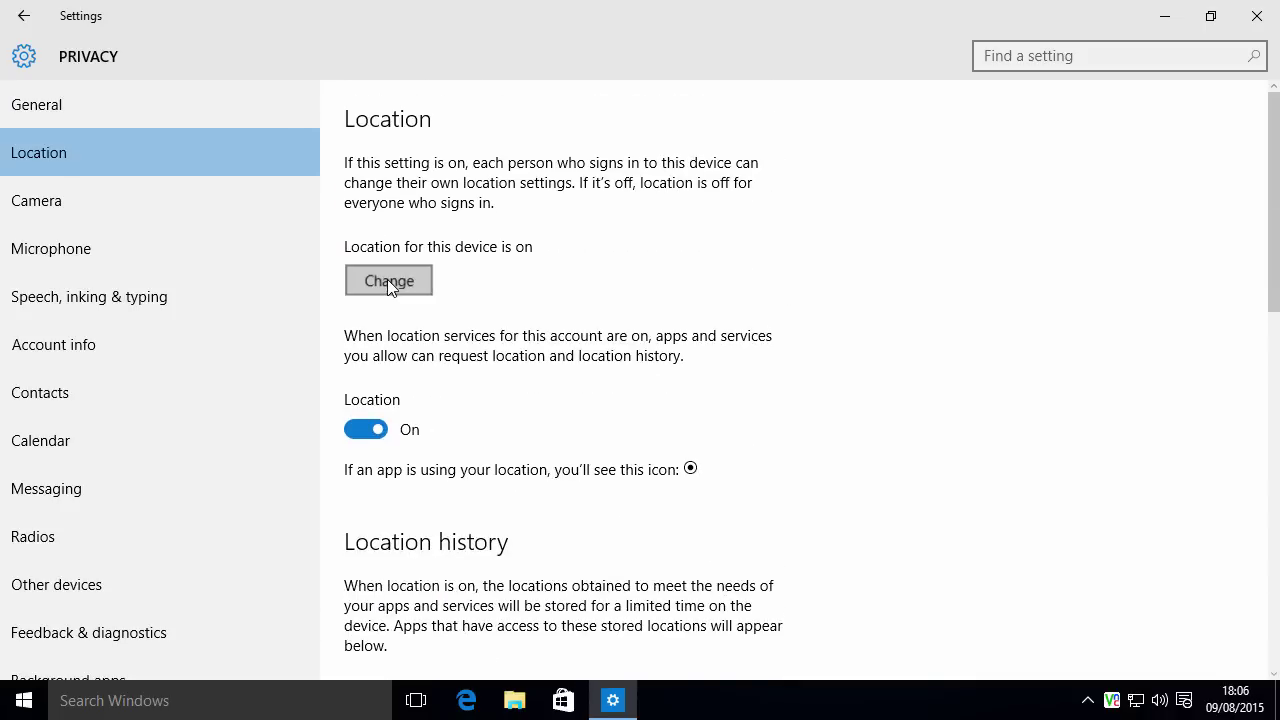
- Turn off location for this device and check the per-app location permissions
{"action": "left_click", "coordinate": [387, 280]}
{"action": "left_click", "coordinate": [298, 198]}
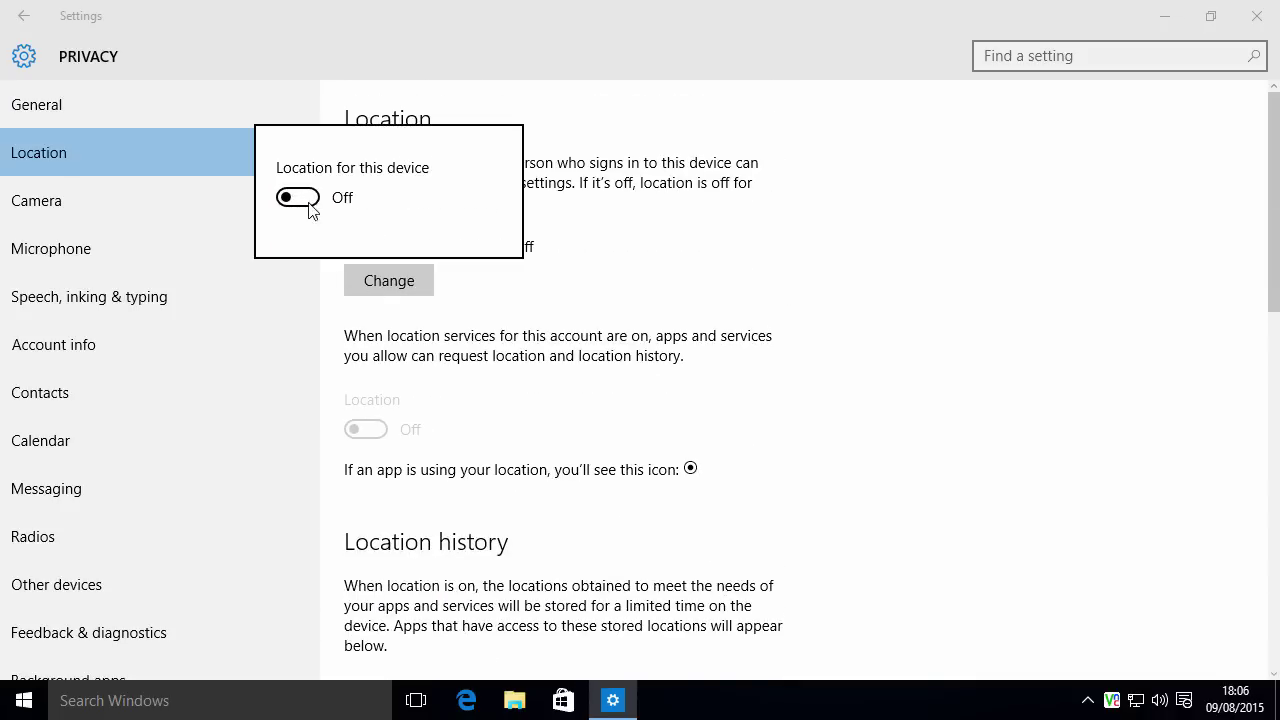
{"action": "left_click", "coordinate": [537, 357]}
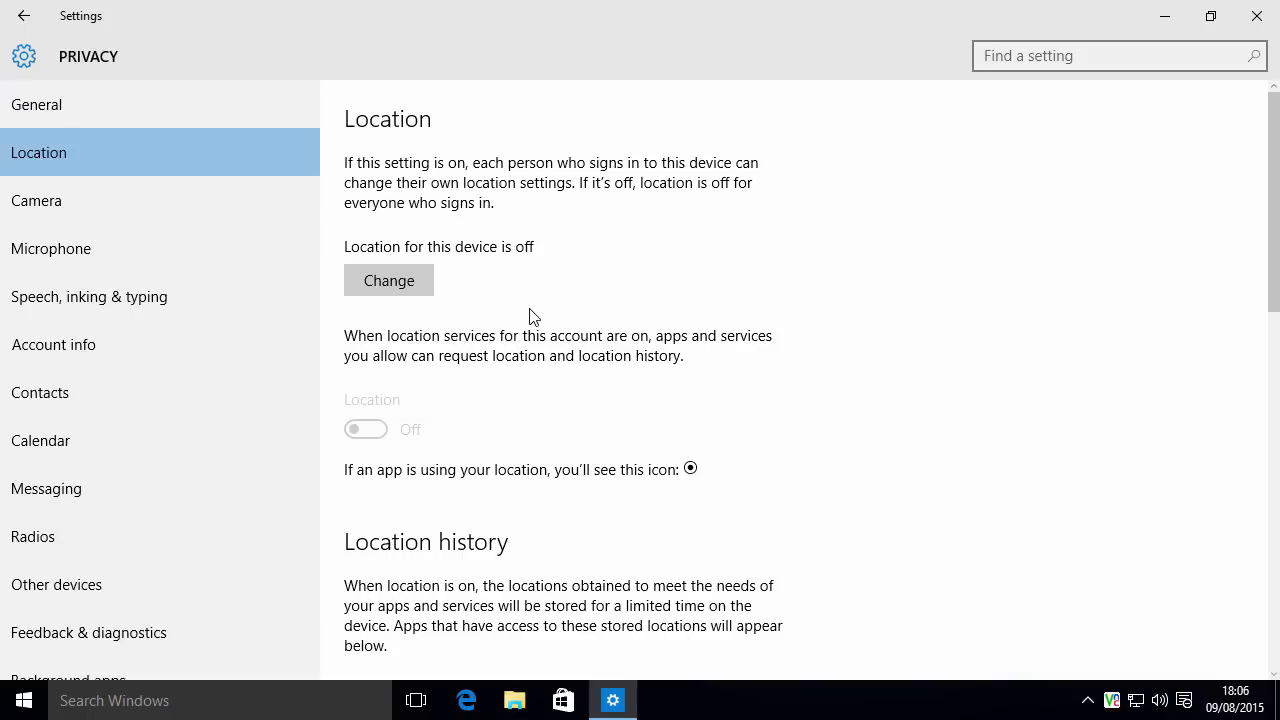
{"action": "scroll", "coordinate": [530, 314], "scroll_direction": "down", "scroll_amount": 5}
{"action": "scroll", "coordinate": [530, 314], "scroll_direction": "down", "scroll_amount": 2}
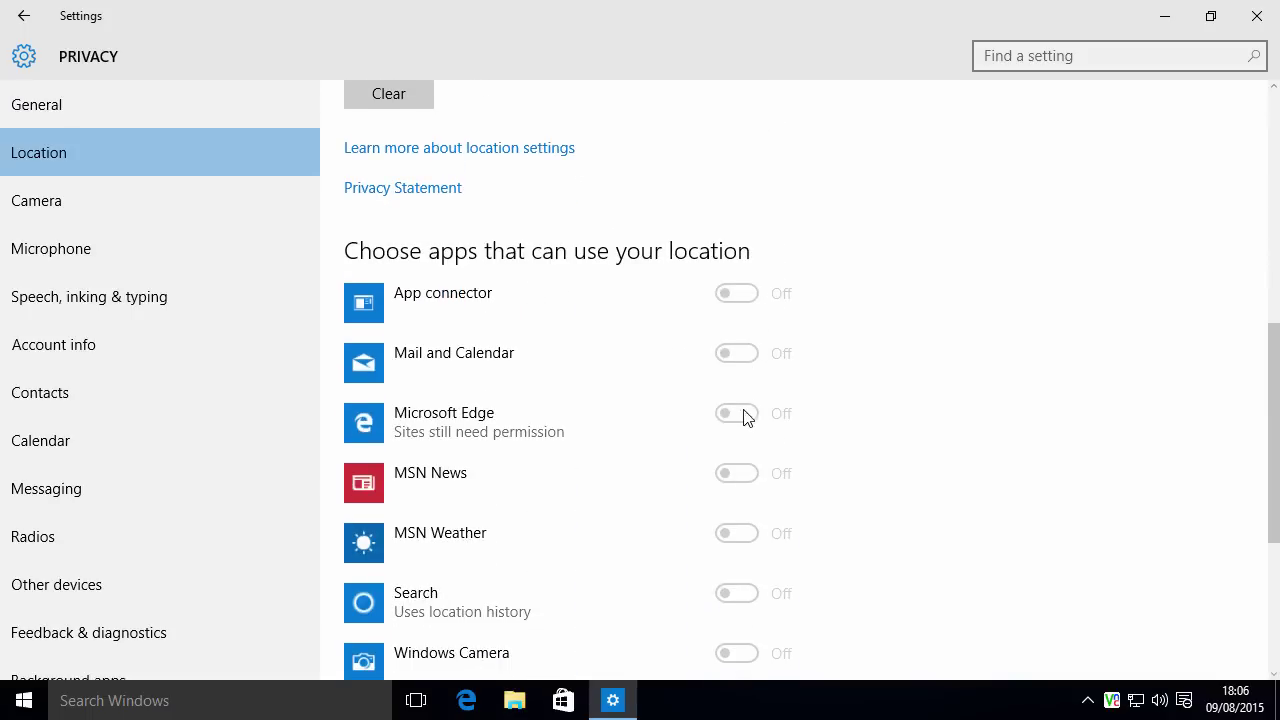
{"action": "scroll", "coordinate": [700, 446], "scroll_direction": "up", "scroll_amount": 7}
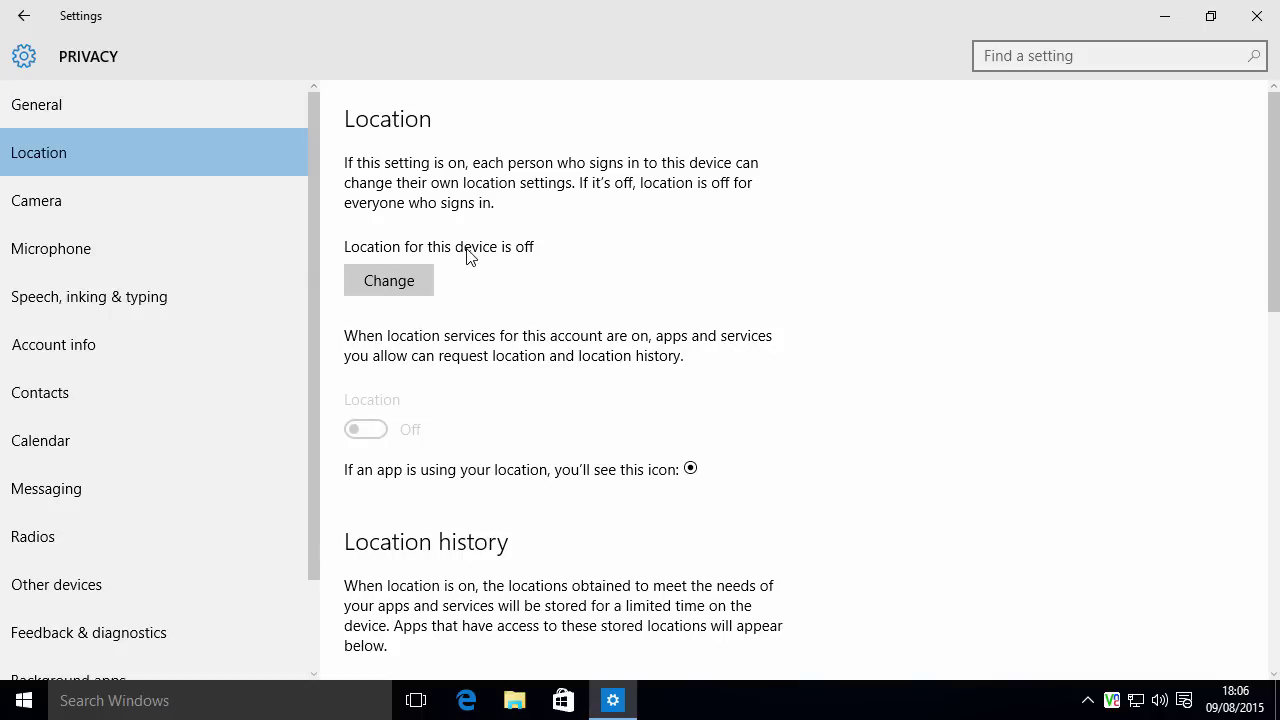
- Turn off camera access for apps in the Camera privacy settings
{"action": "left_click", "coordinate": [33, 210]}
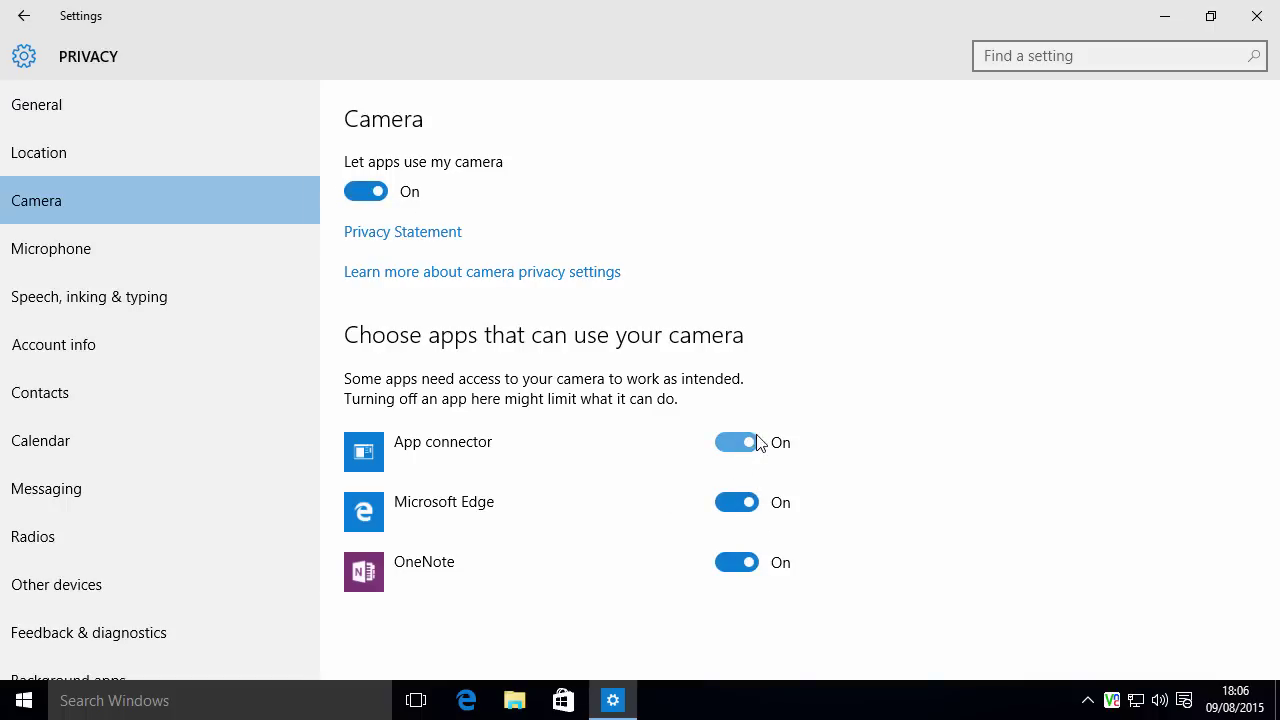
{"action": "left_click", "coordinate": [366, 193]}
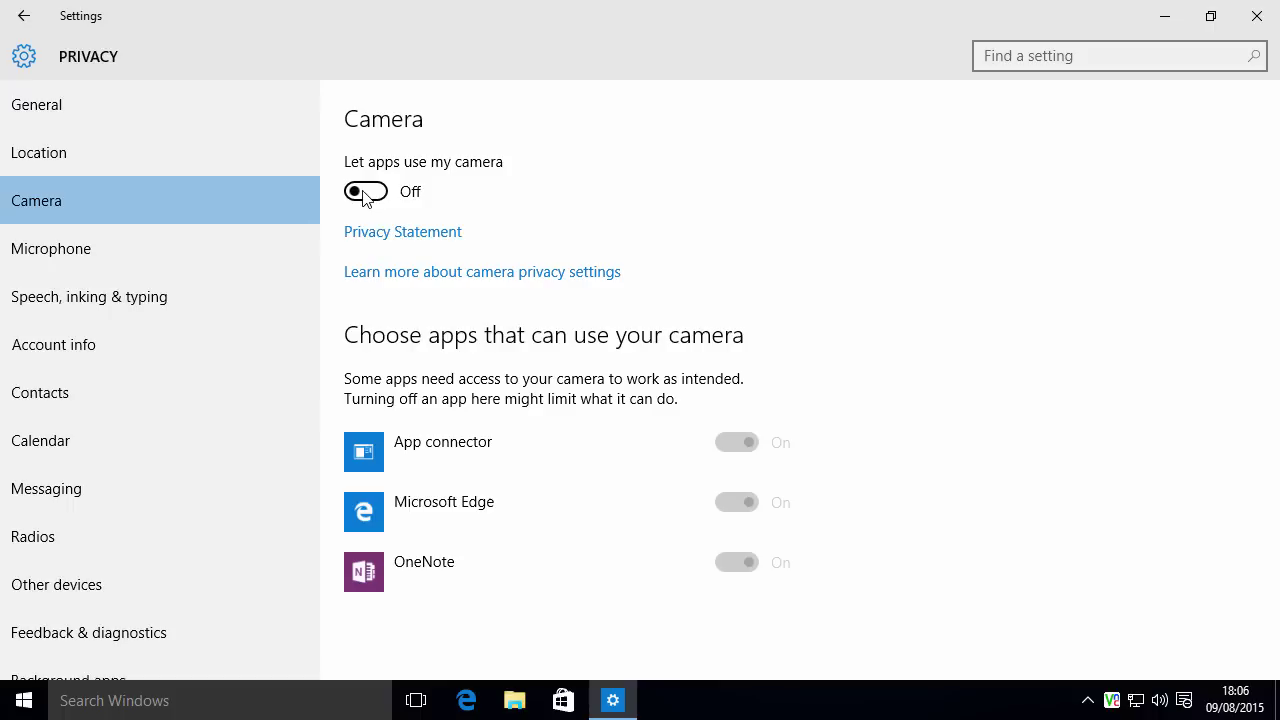
- Turn off microphone access for apps and stop Windows and Cortana from getting to know your speech, inking and typing
{"action": "left_click", "coordinate": [82, 252]}
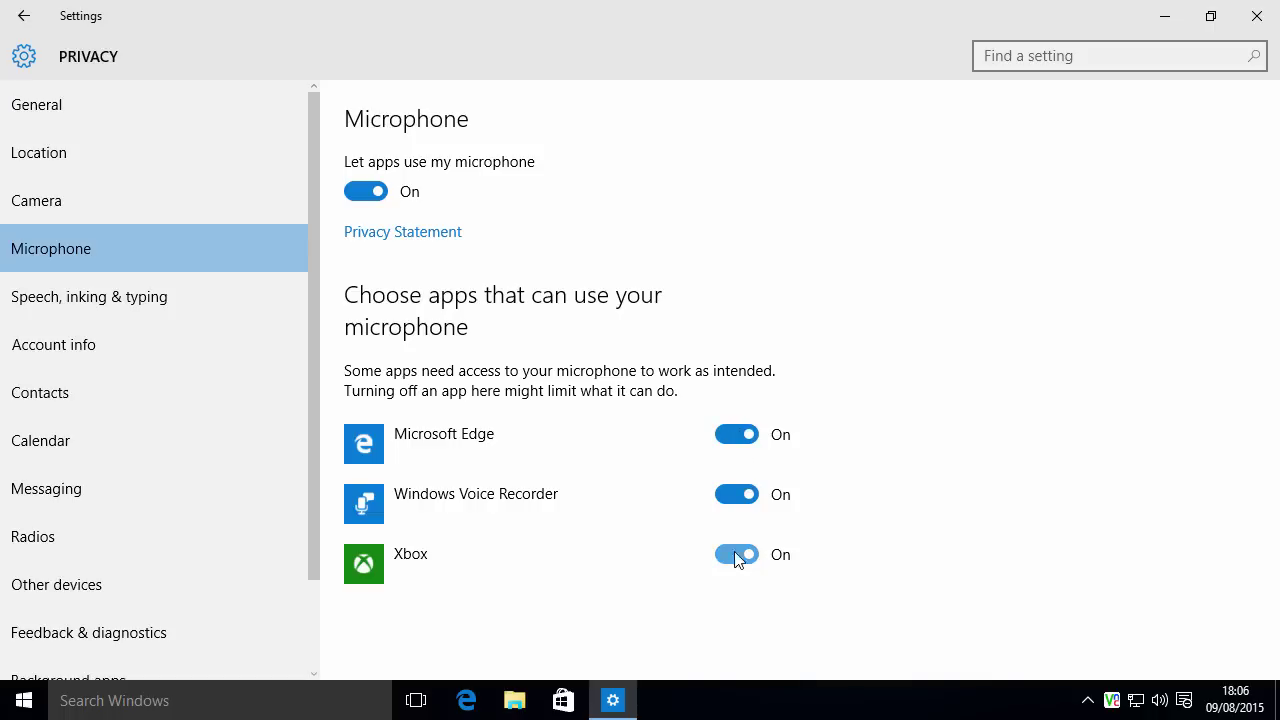
{"action": "left_click", "coordinate": [361, 197]}
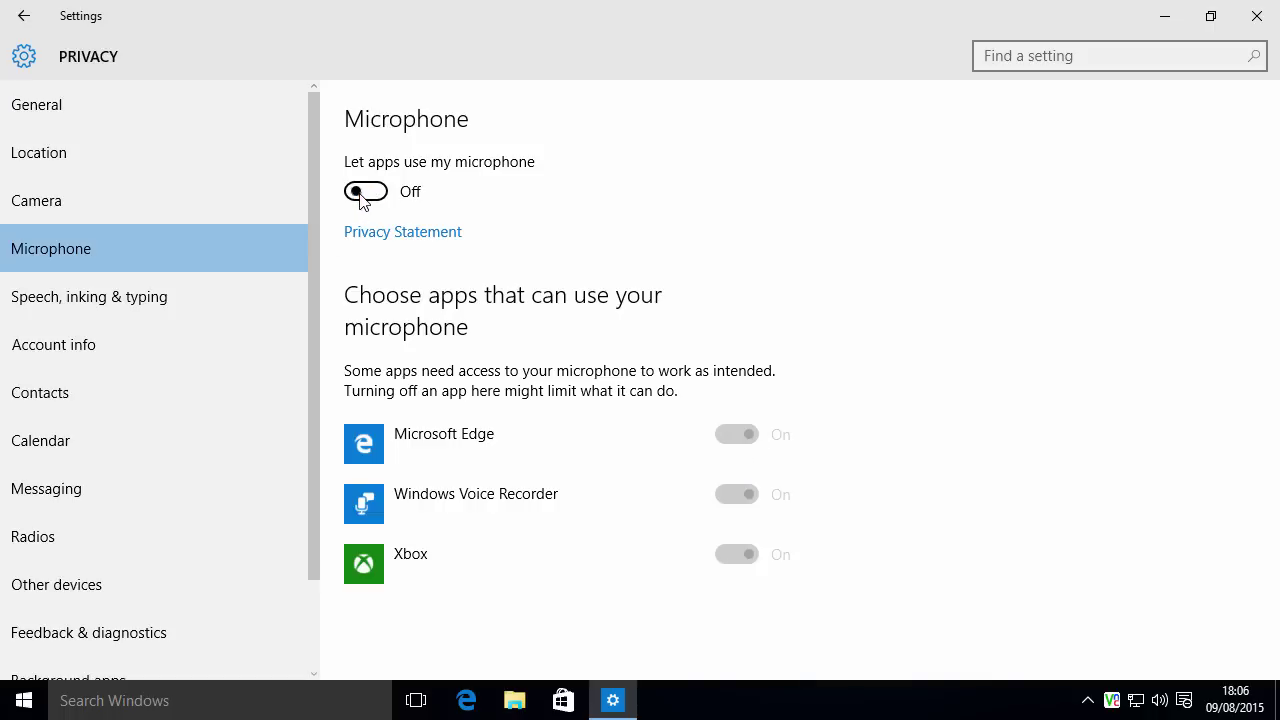
{"action": "left_click", "coordinate": [49, 296]}
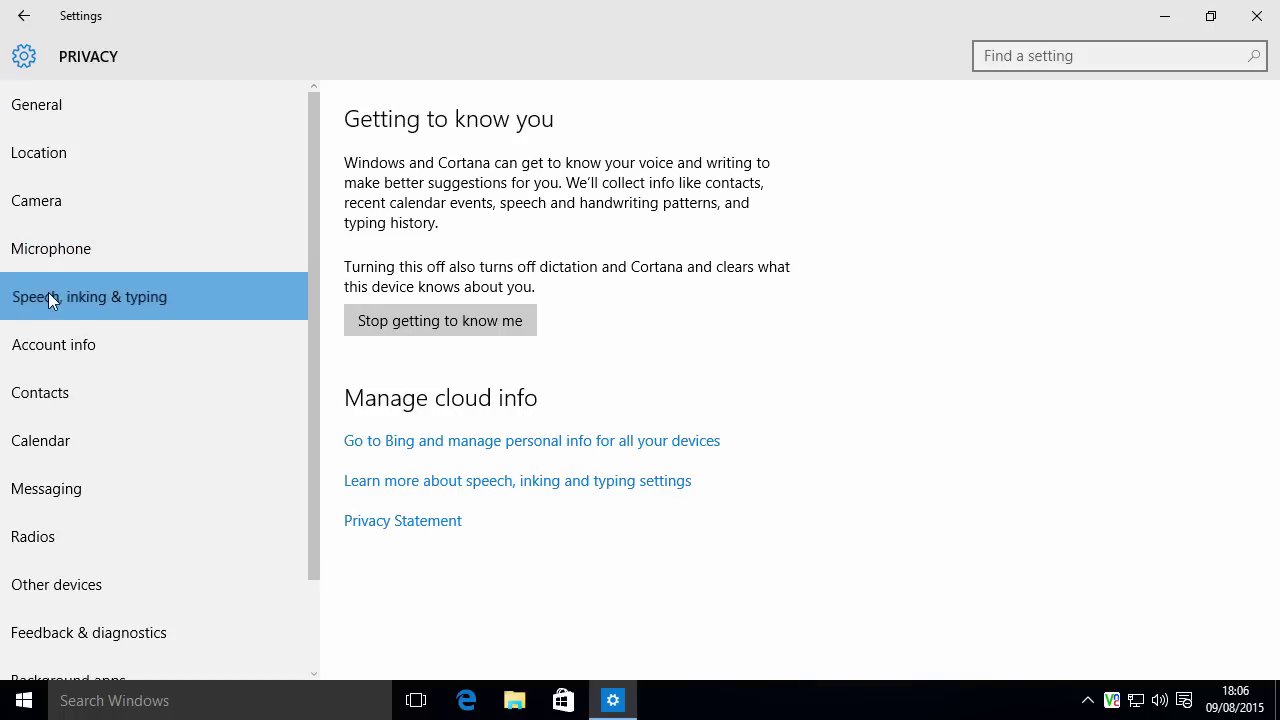
{"action": "left_click", "coordinate": [376, 323]}
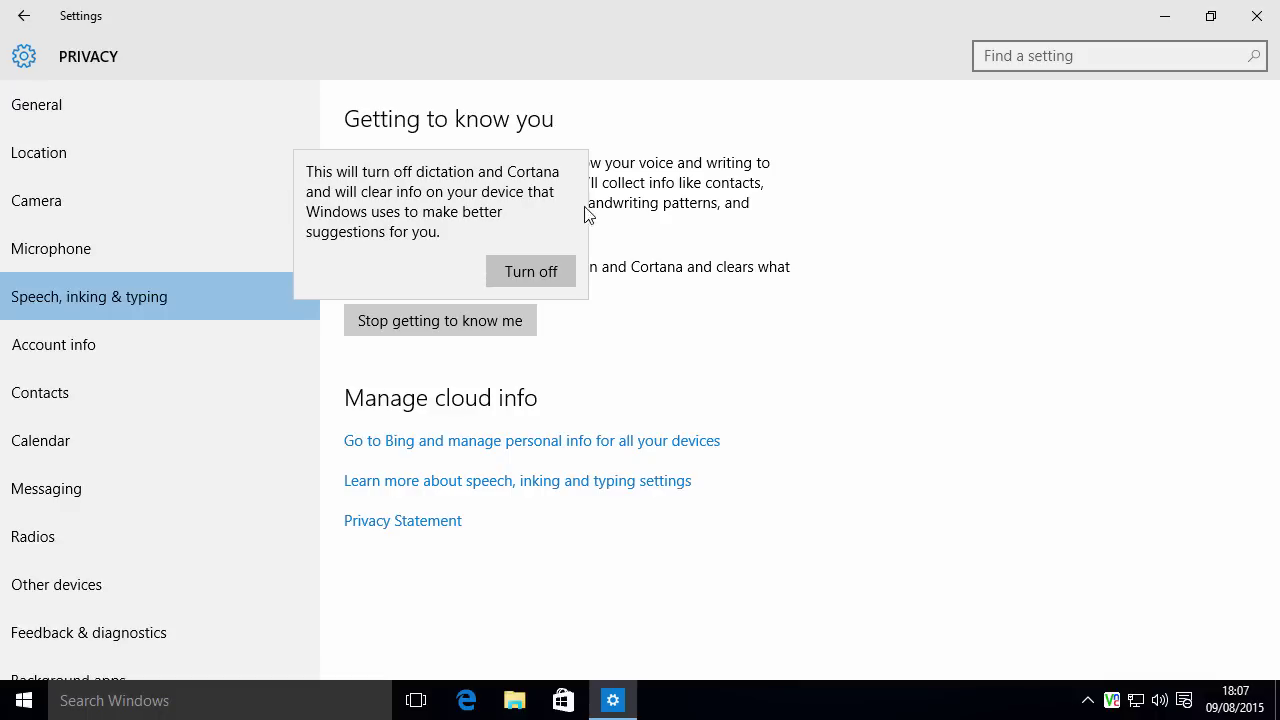
{"action": "left_click", "coordinate": [533, 276]}
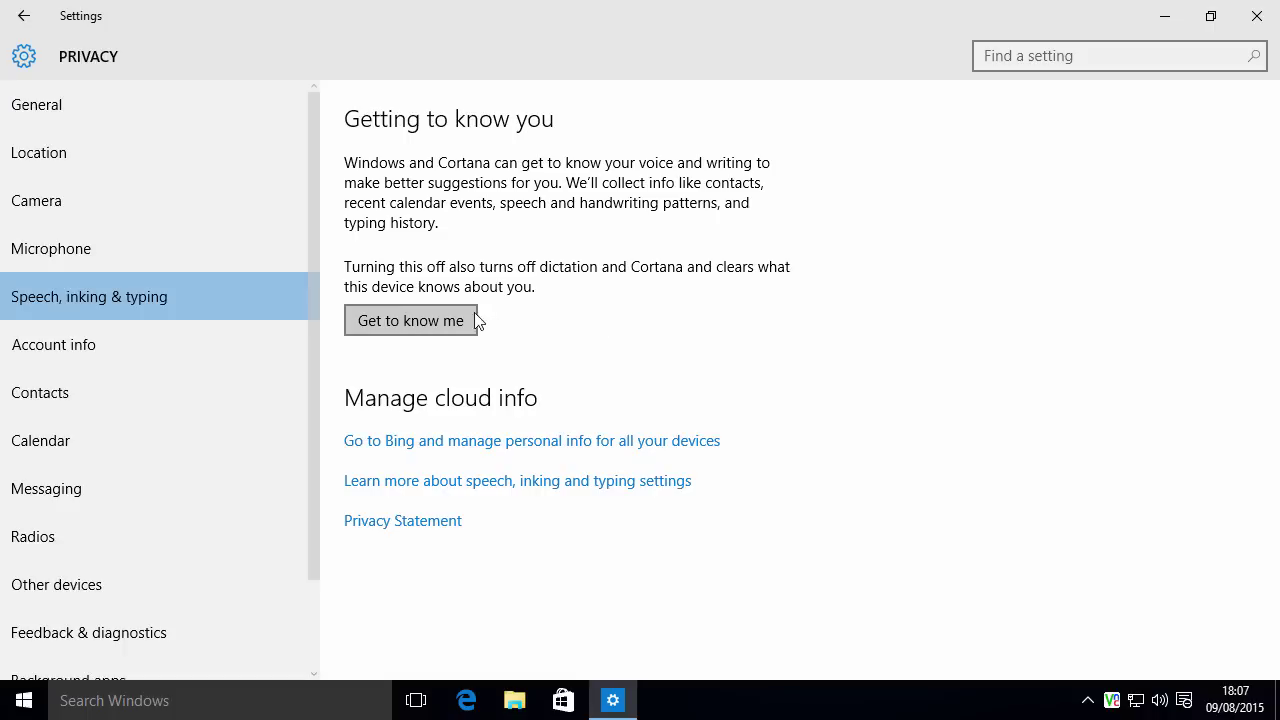
- Turn off app access to the name, picture and other account info
{"action": "left_click", "coordinate": [92, 343]}
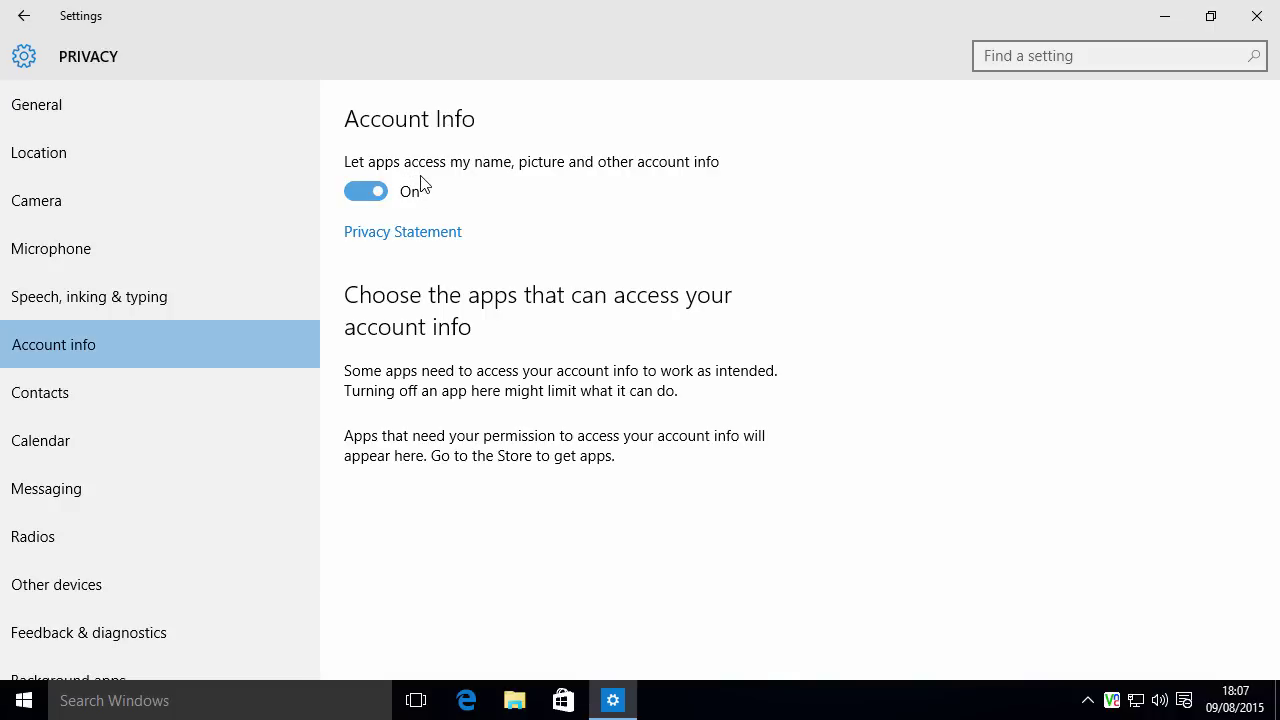
{"action": "left_click", "coordinate": [366, 192]}
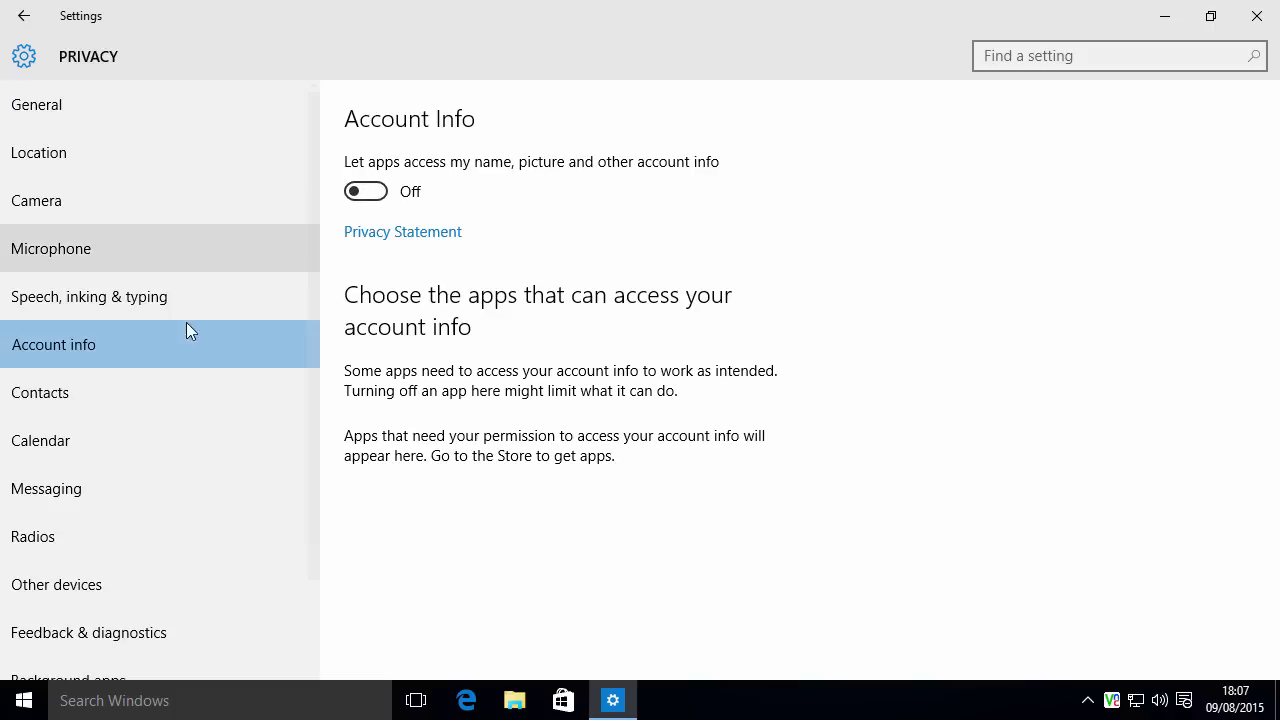
- Turn off contacts access for App connector, Mail and Calendar, and Windows Shell Experience
{"action": "left_click", "coordinate": [66, 392]}
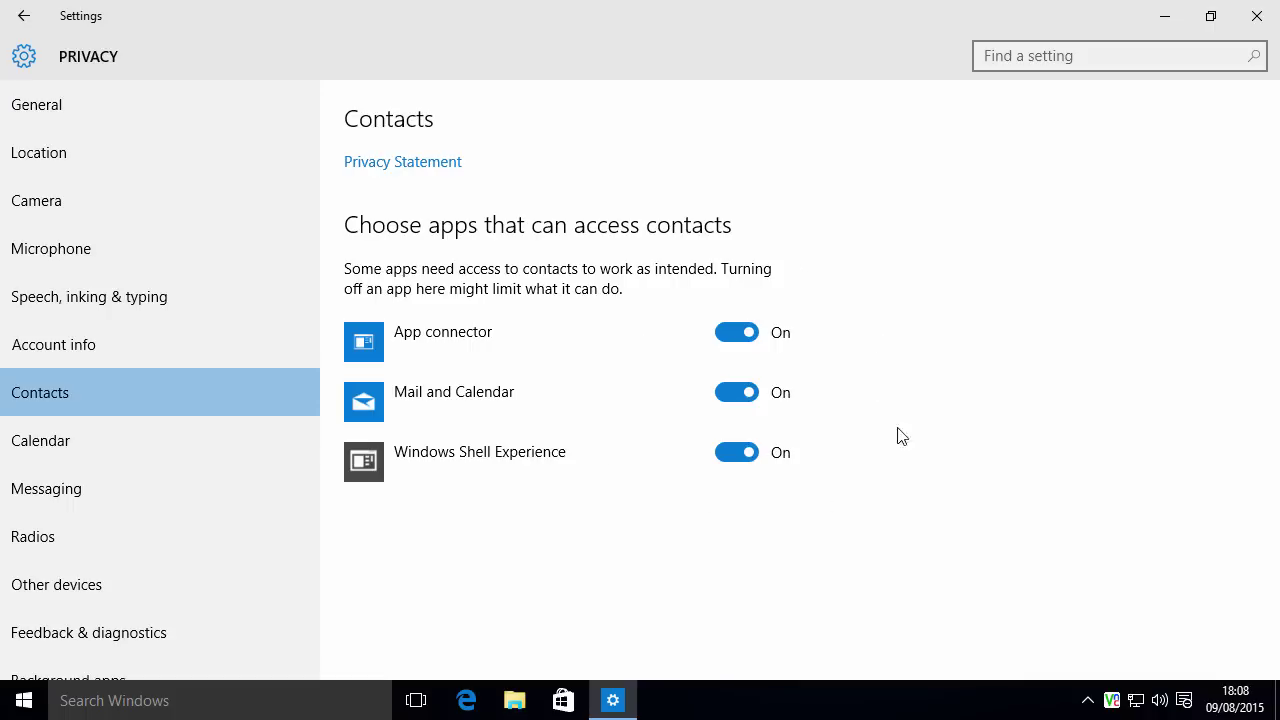
{"action": "left_click", "coordinate": [742, 342]}
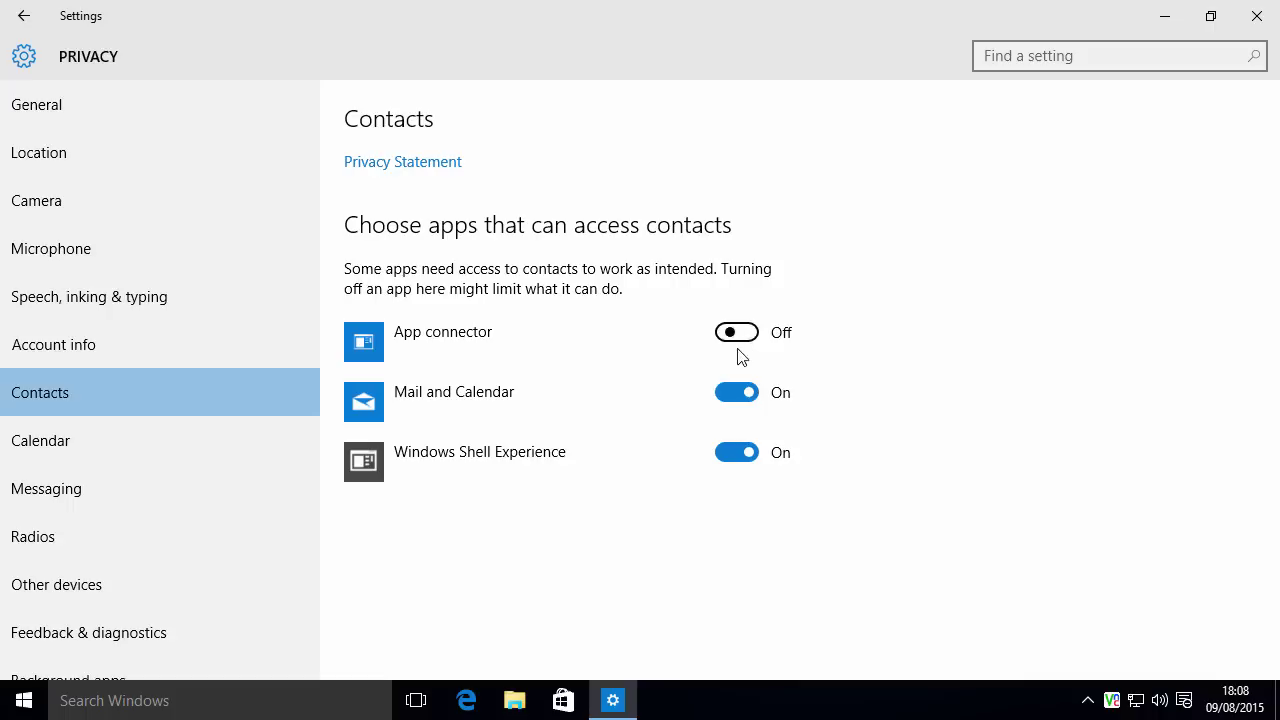
{"action": "left_click", "coordinate": [733, 393]}
{"action": "left_click", "coordinate": [742, 452]}
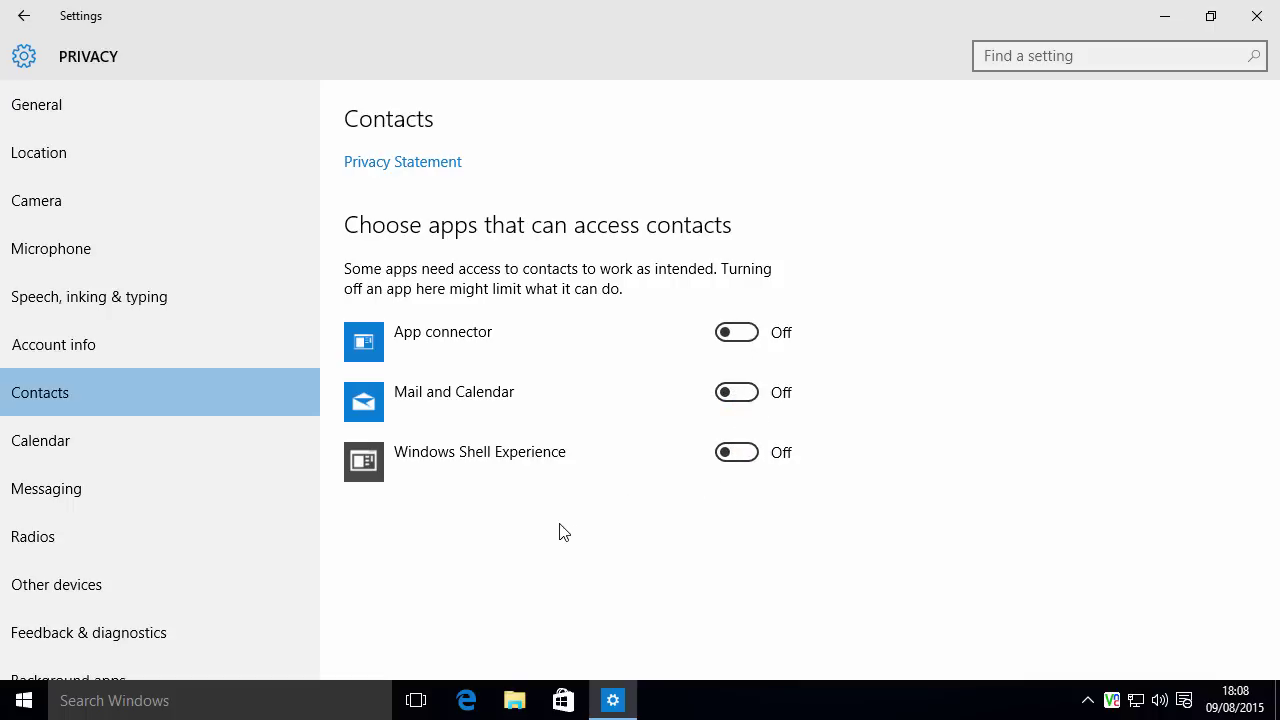
- Turn off app access to the calendar and stop apps from reading or sending messages
{"action": "left_click", "coordinate": [63, 440]}
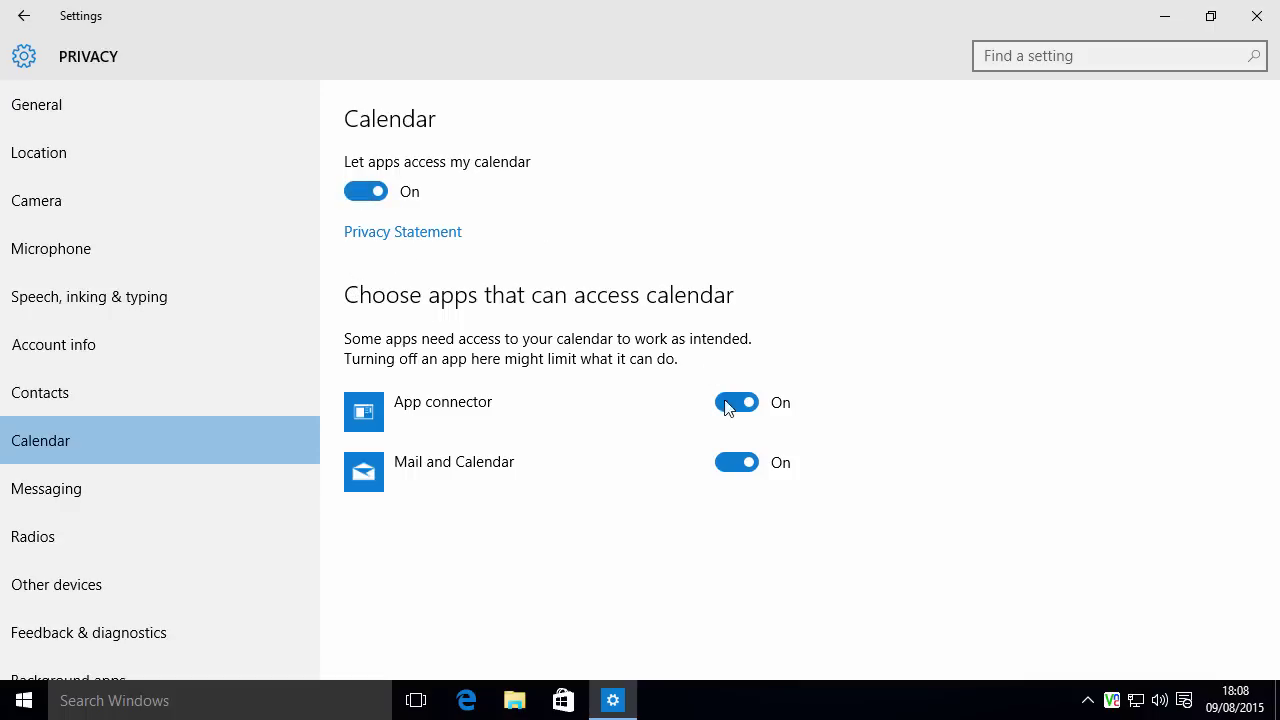
{"action": "left_click", "coordinate": [360, 193]}
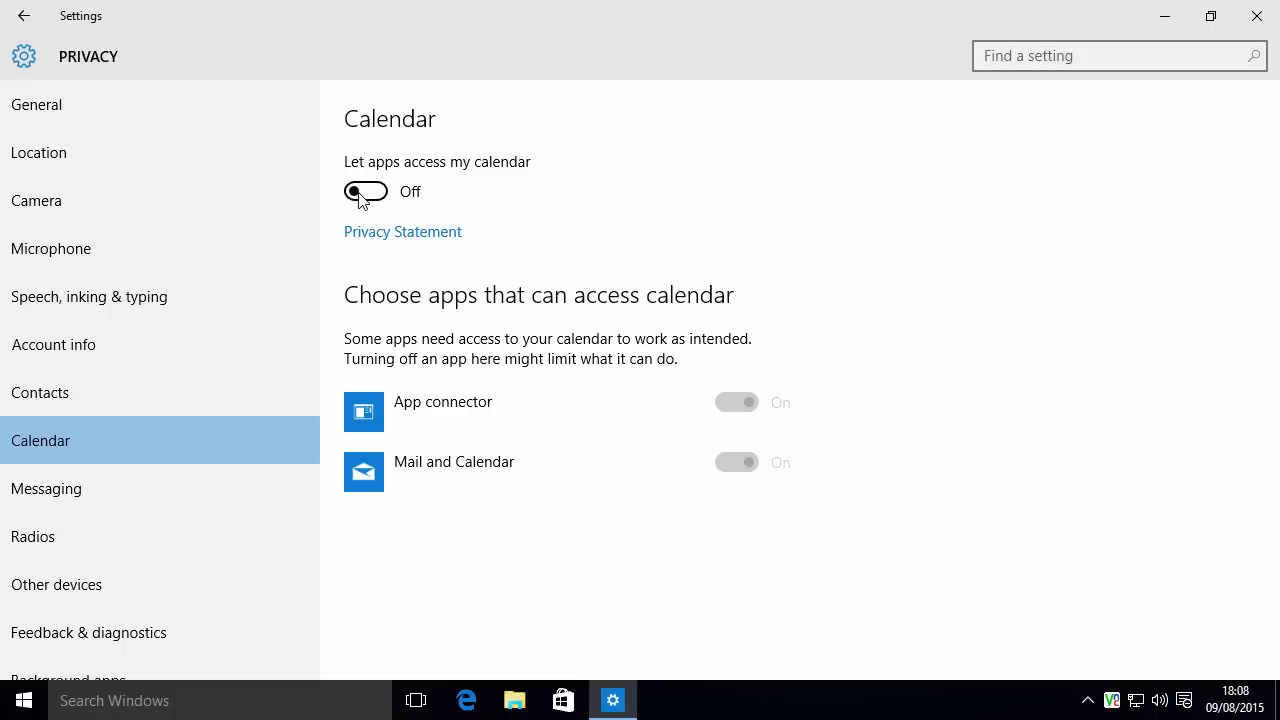
{"action": "left_click", "coordinate": [58, 490]}
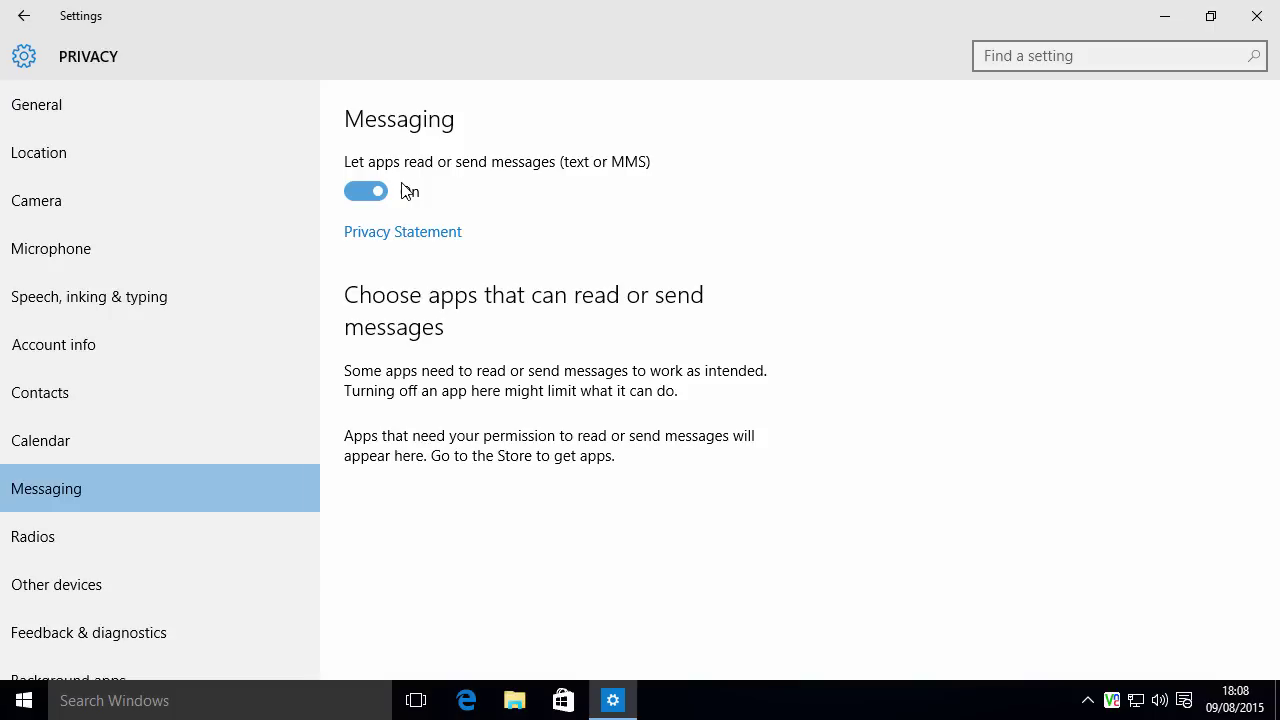
{"action": "left_click", "coordinate": [366, 192]}
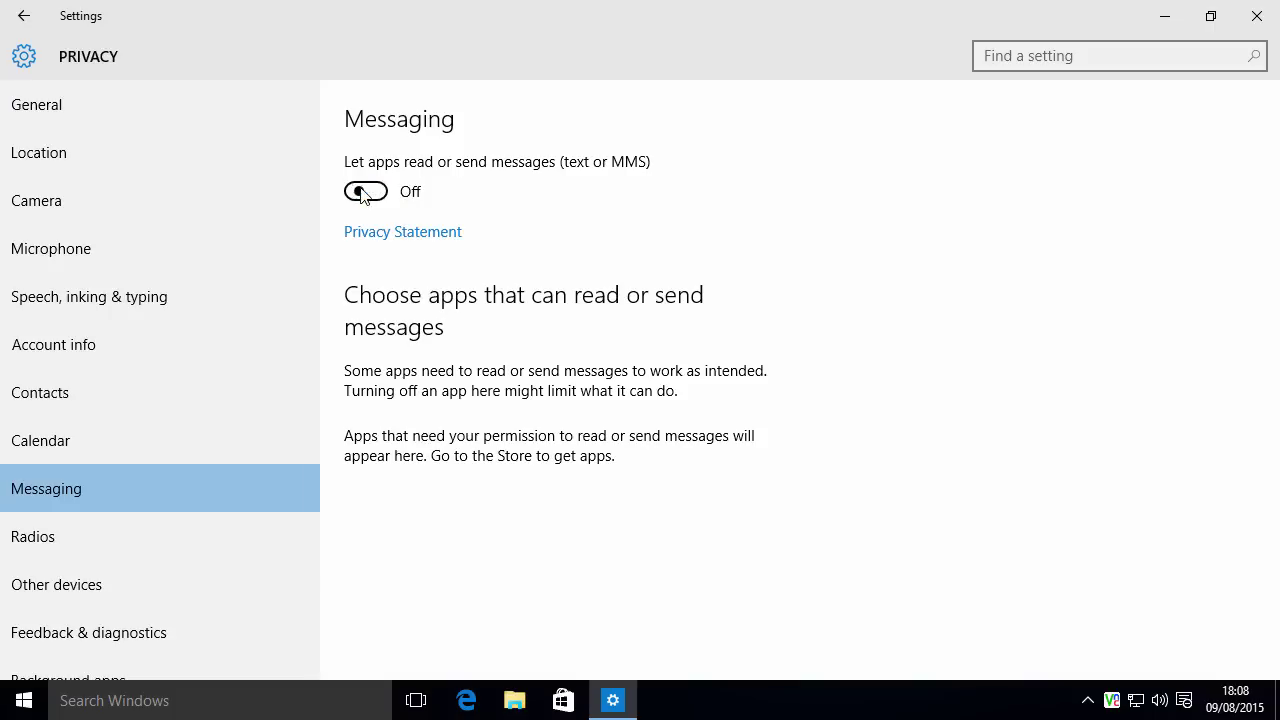
- Stop apps from controlling radios and turn off automatic sharing and syncing with unpaired wireless devices
{"action": "left_click", "coordinate": [37, 551]}
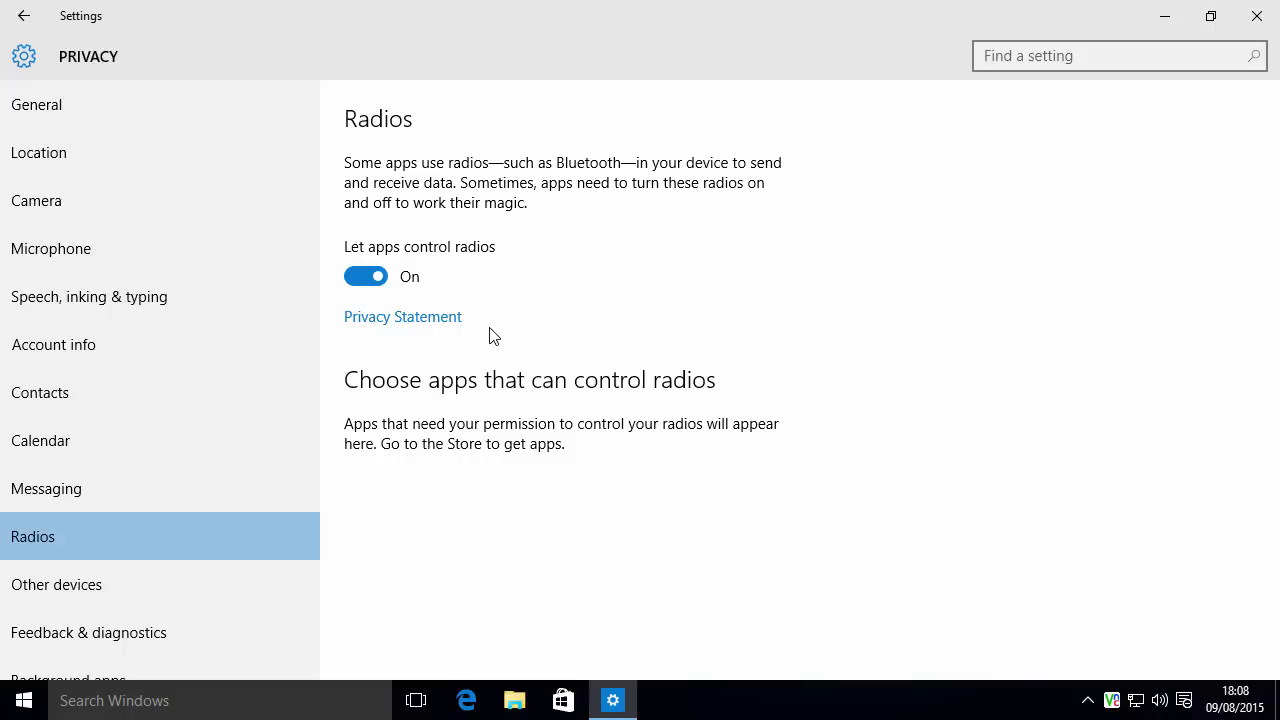
{"action": "left_click", "coordinate": [358, 280]}
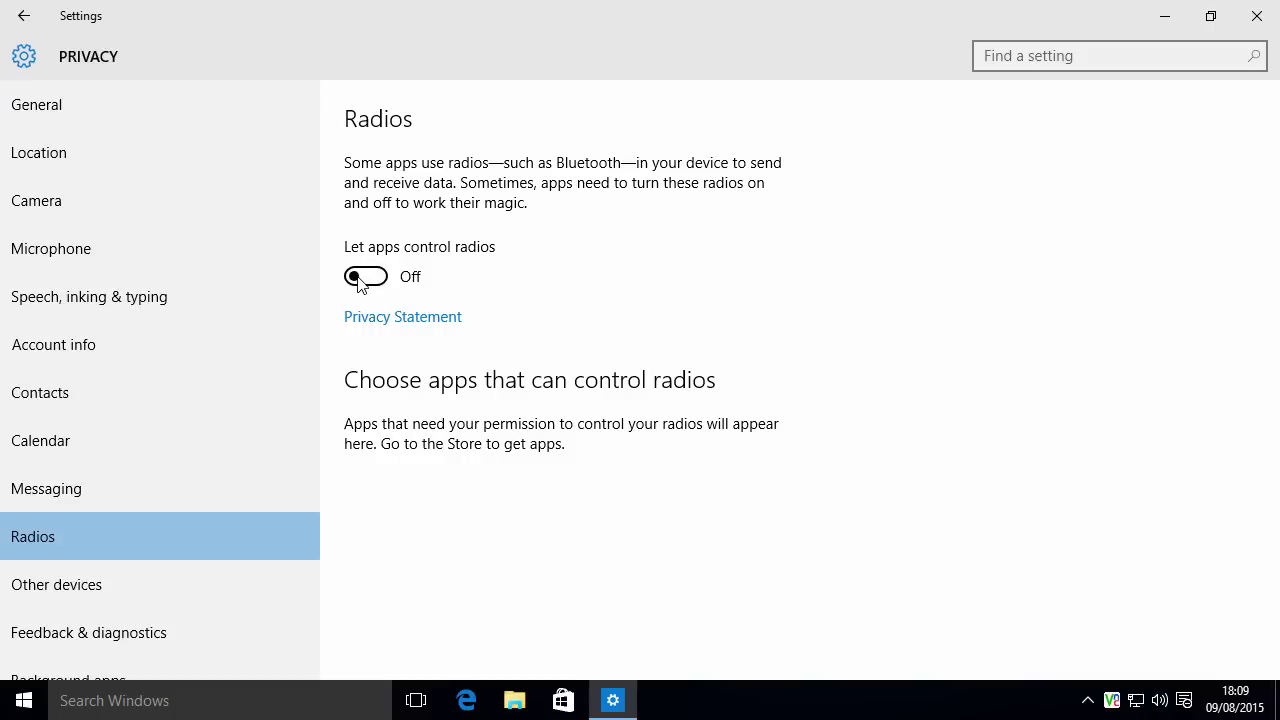
{"action": "left_click", "coordinate": [48, 590]}
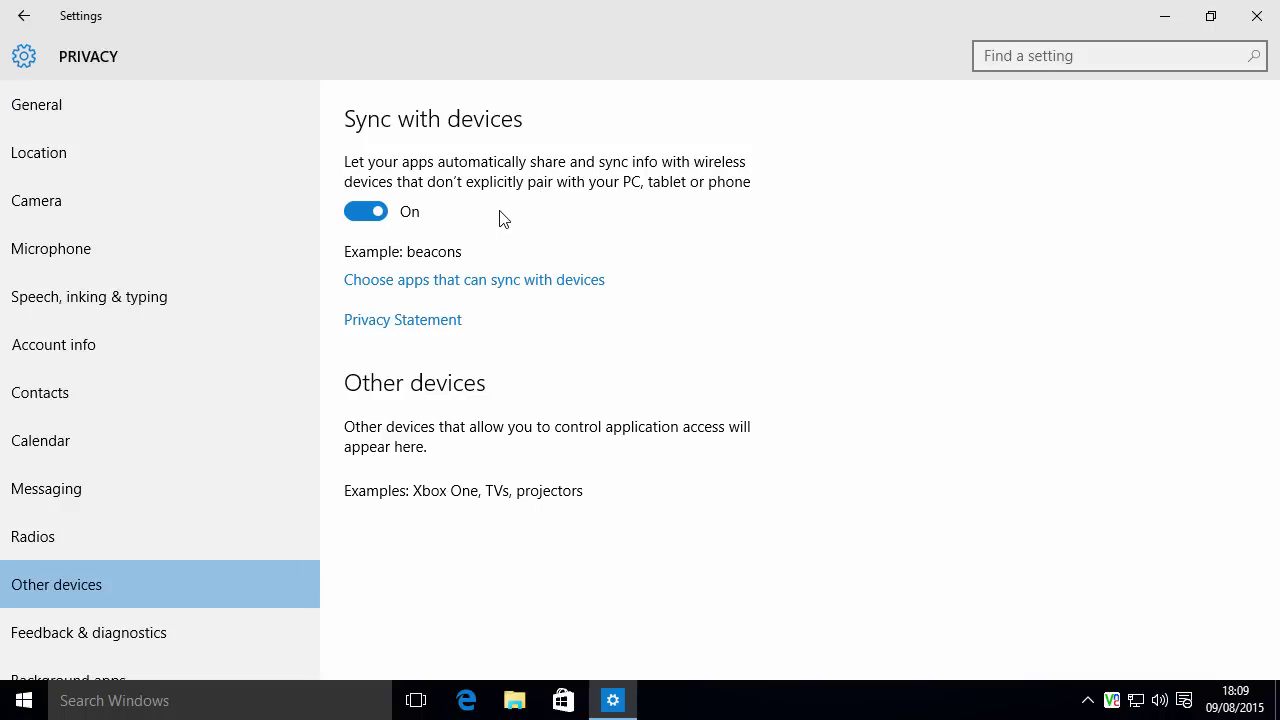
{"action": "left_click", "coordinate": [371, 214]}
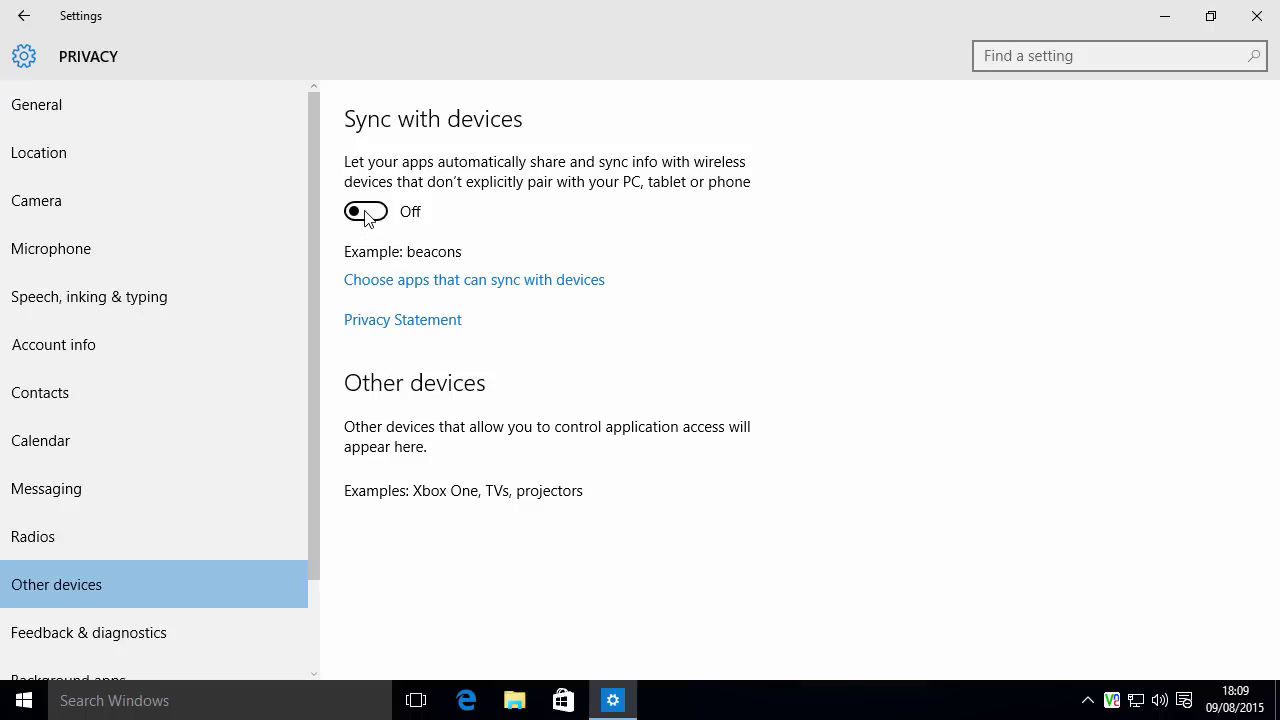
- Set how often Windows should ask for feedback to Never in the Feedback & diagnostics settings
{"action": "left_click", "coordinate": [126, 630]}
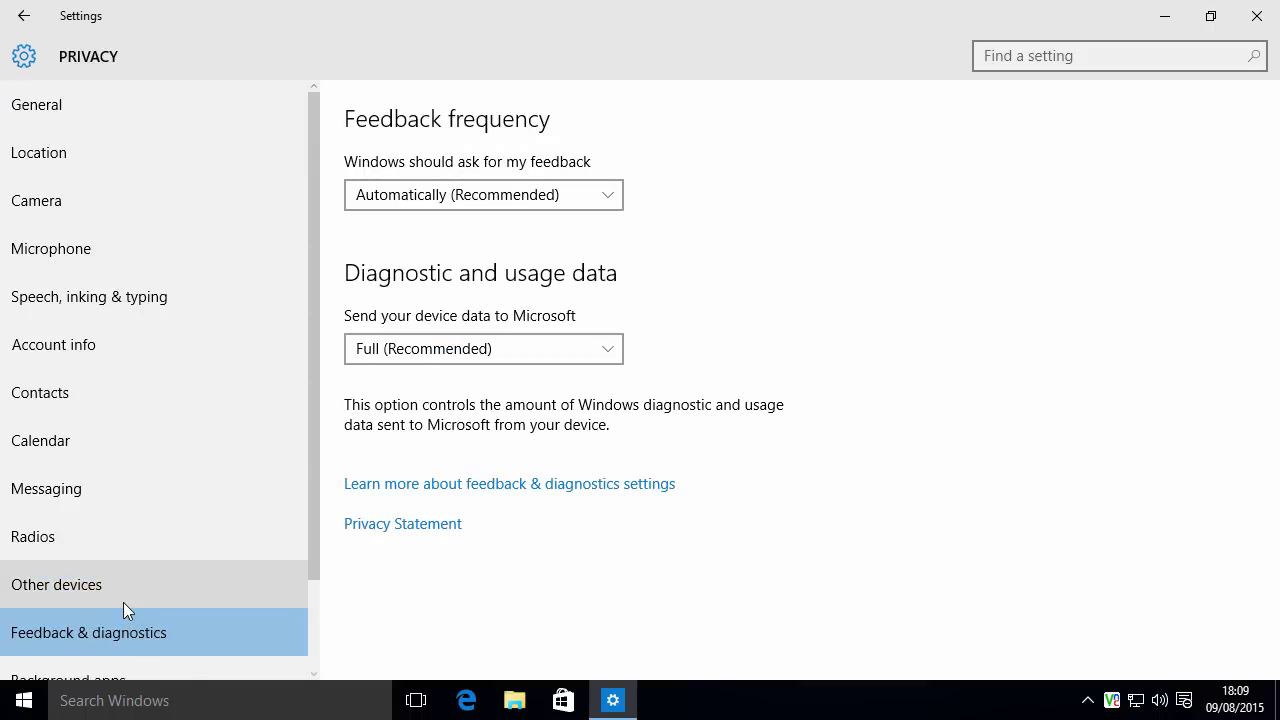
{"action": "left_click", "coordinate": [406, 195]}
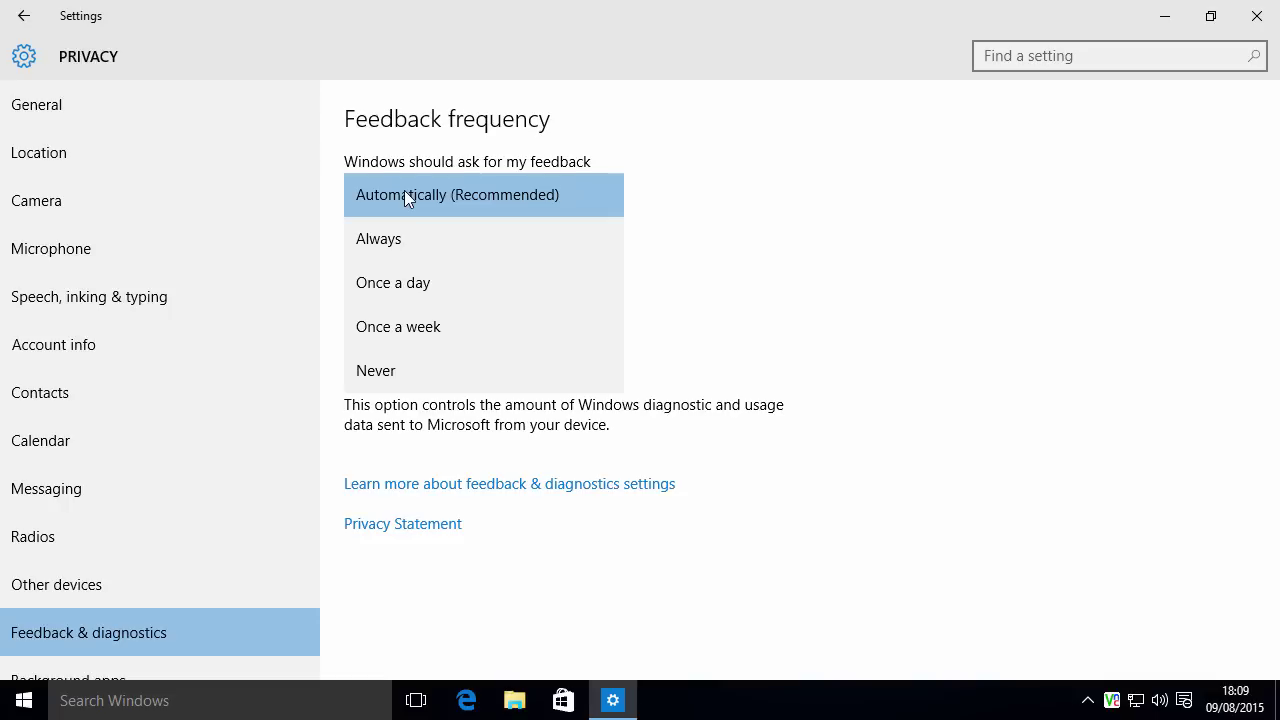
{"action": "left_click", "coordinate": [413, 130]}
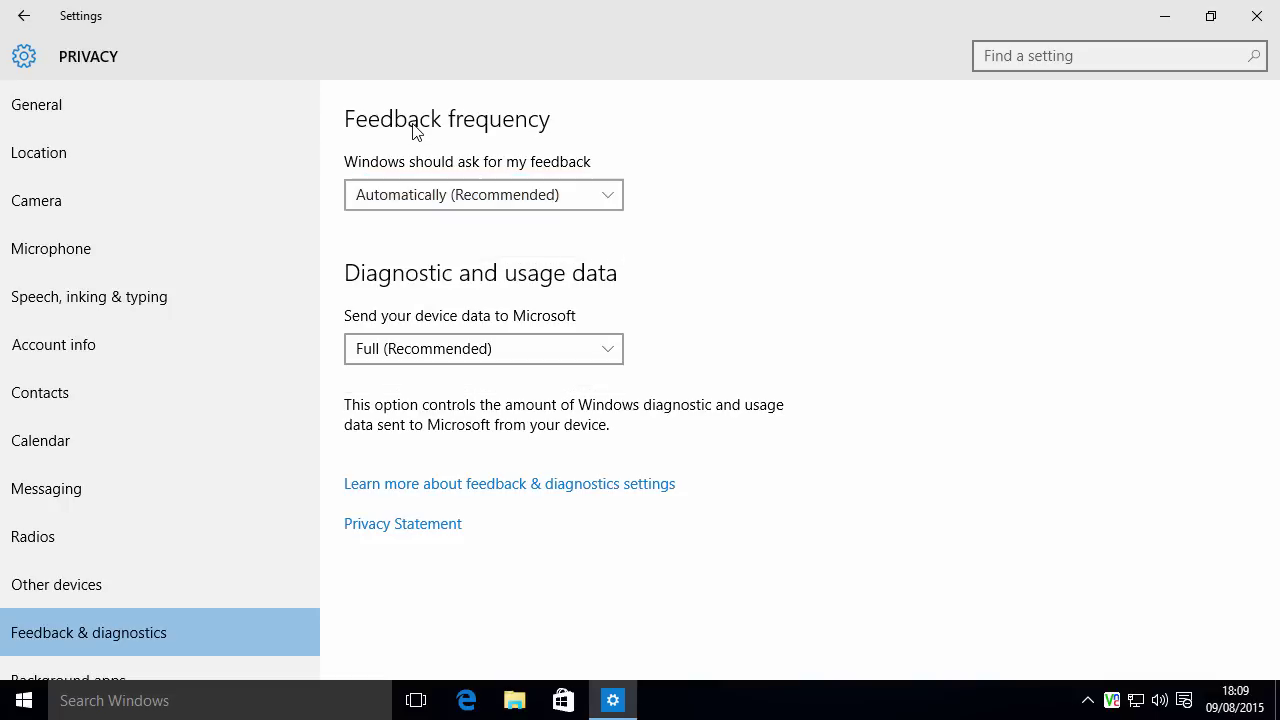
{"action": "left_click", "coordinate": [410, 196]}
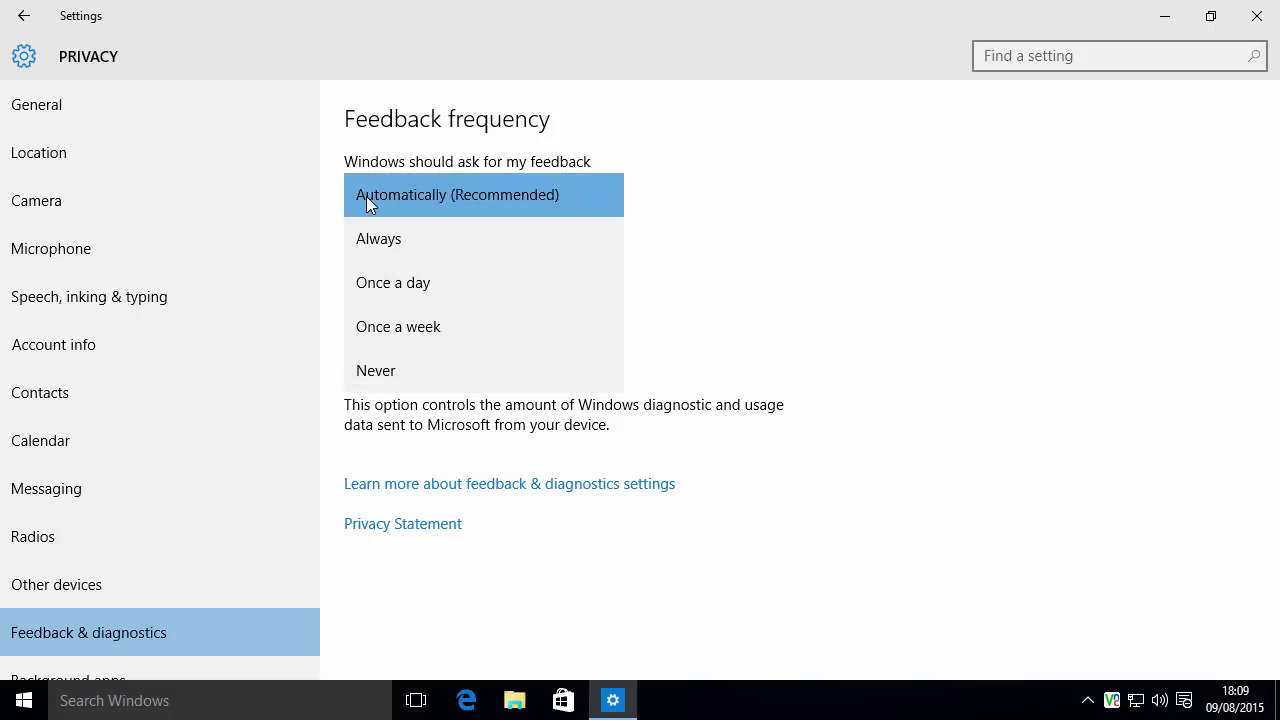
{"action": "left_click", "coordinate": [375, 372]}
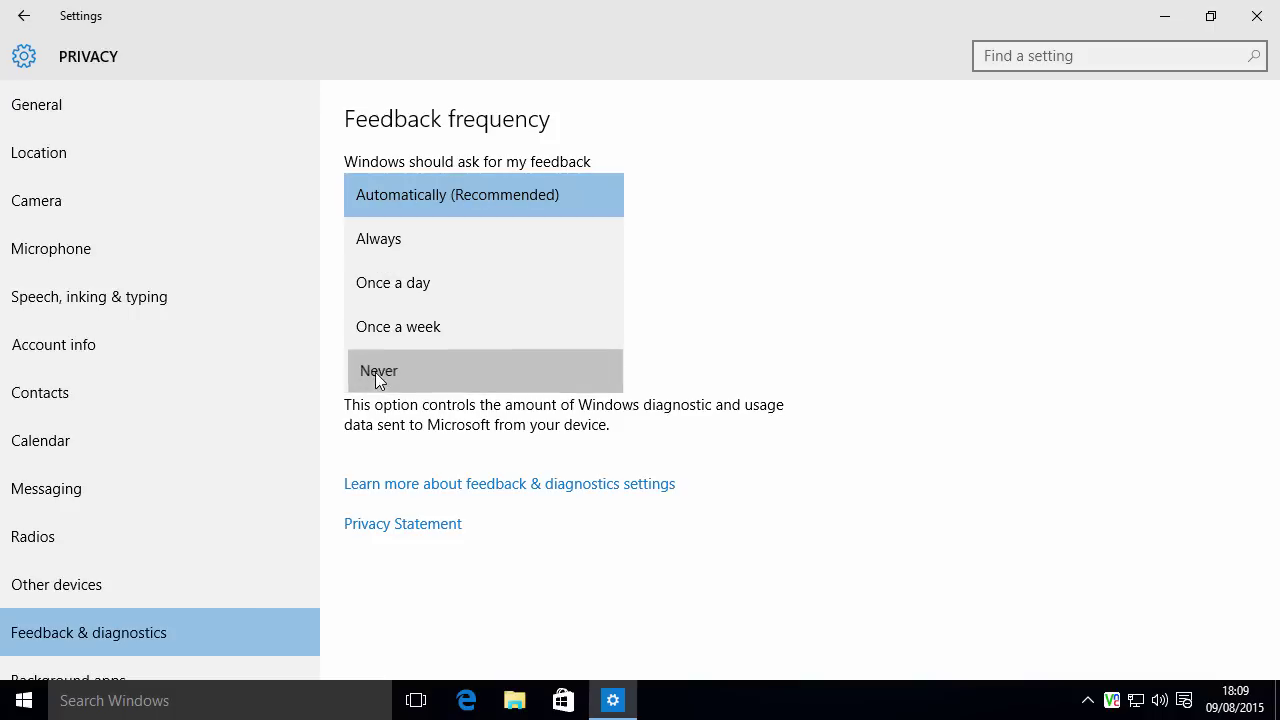
- Set the diagnostic and usage data sent to Microsoft to Basic
{"action": "left_click", "coordinate": [434, 358]}
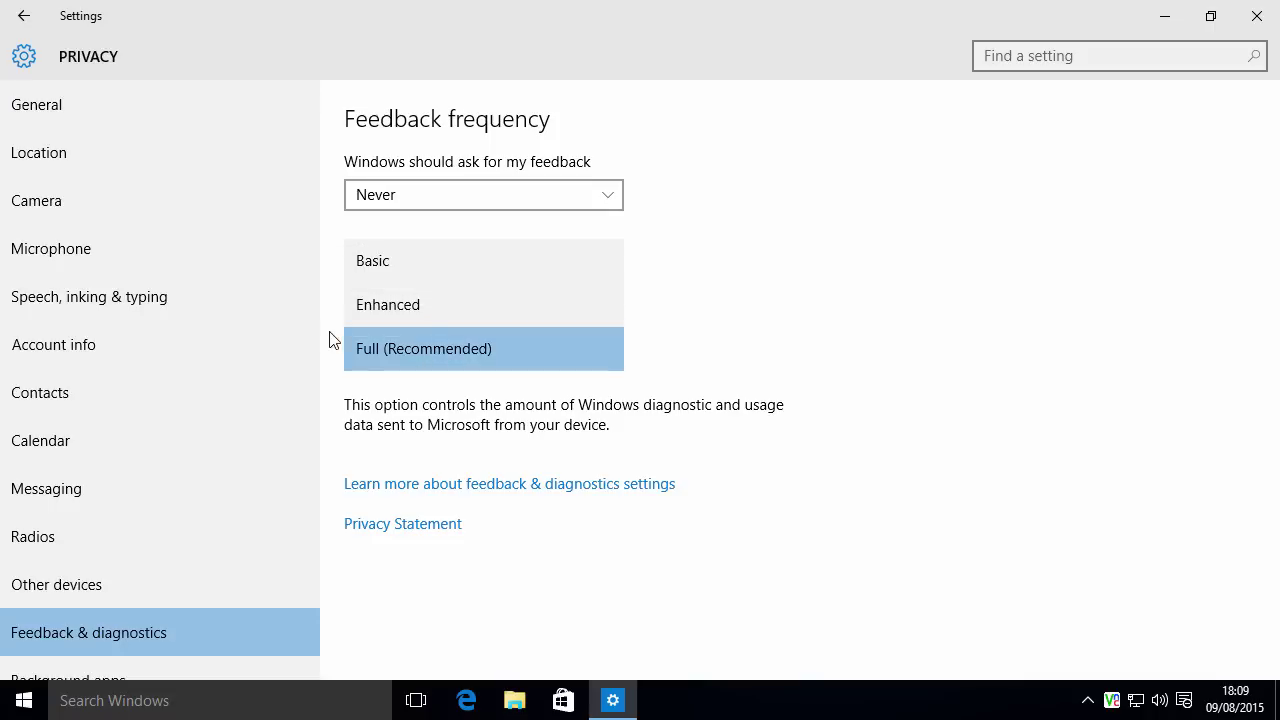
{"action": "left_click", "coordinate": [792, 306]}
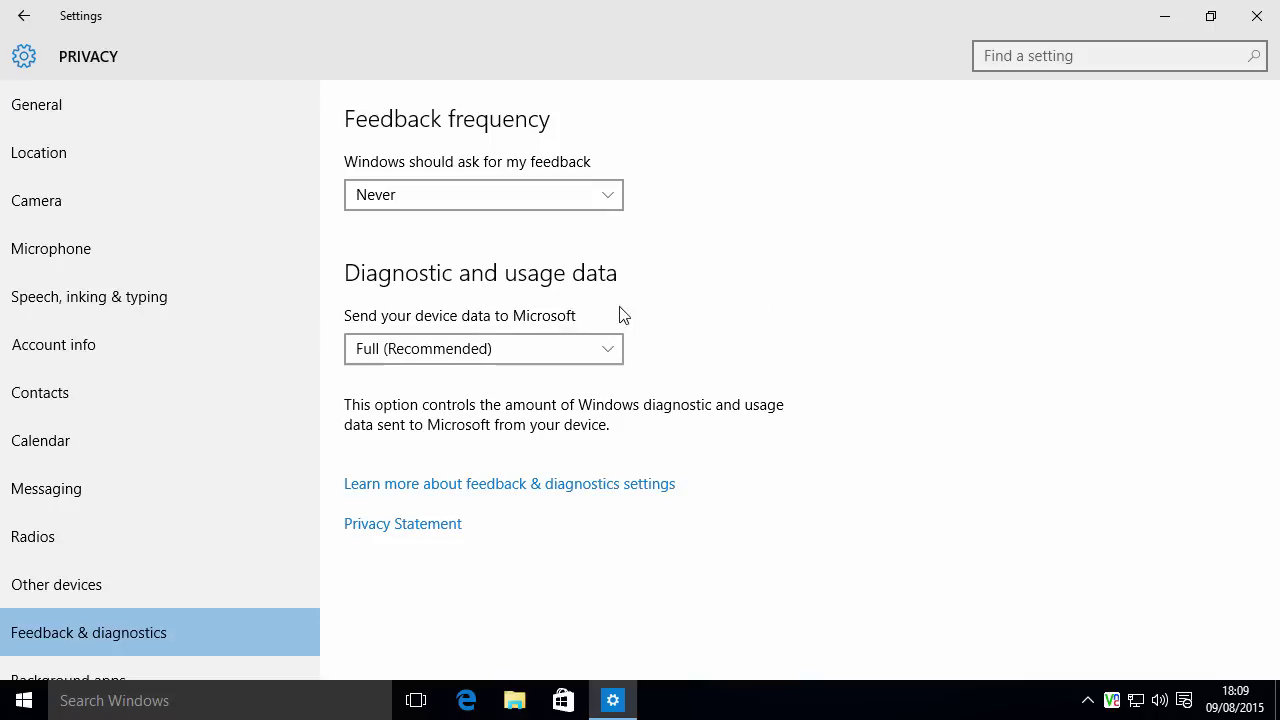
{"action": "left_click", "coordinate": [594, 354]}
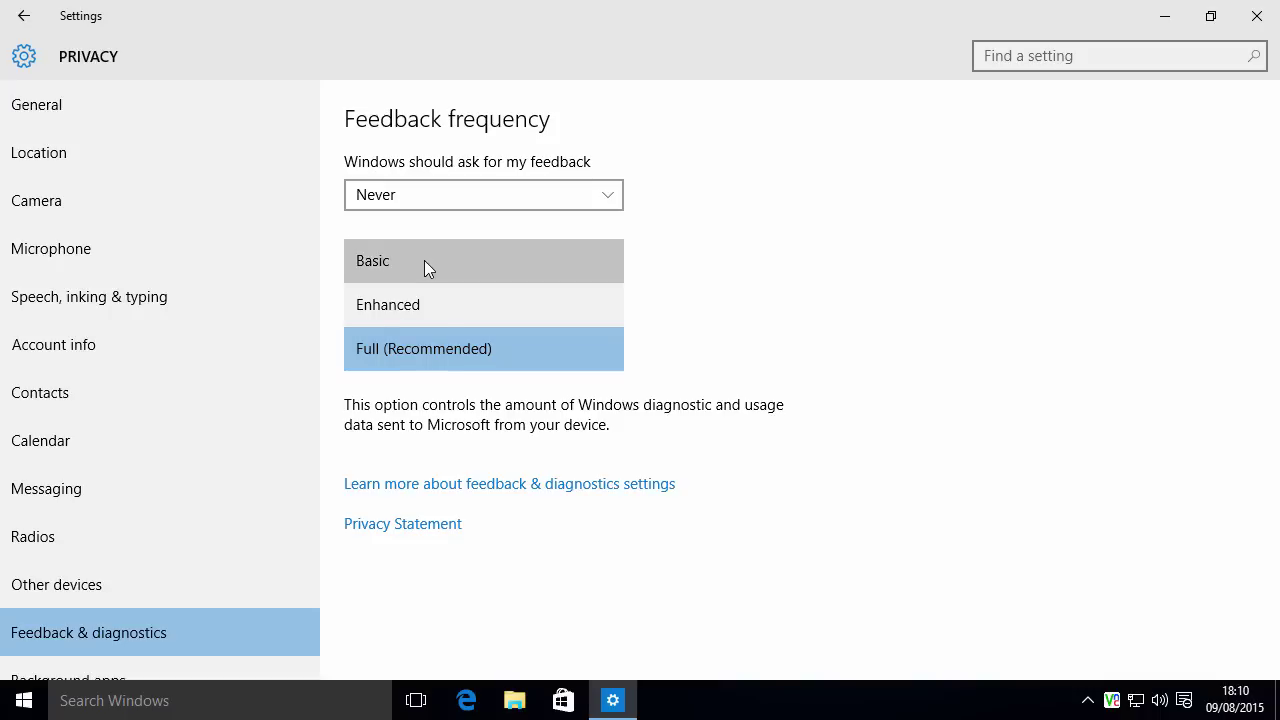
{"action": "left_click", "coordinate": [424, 262]}
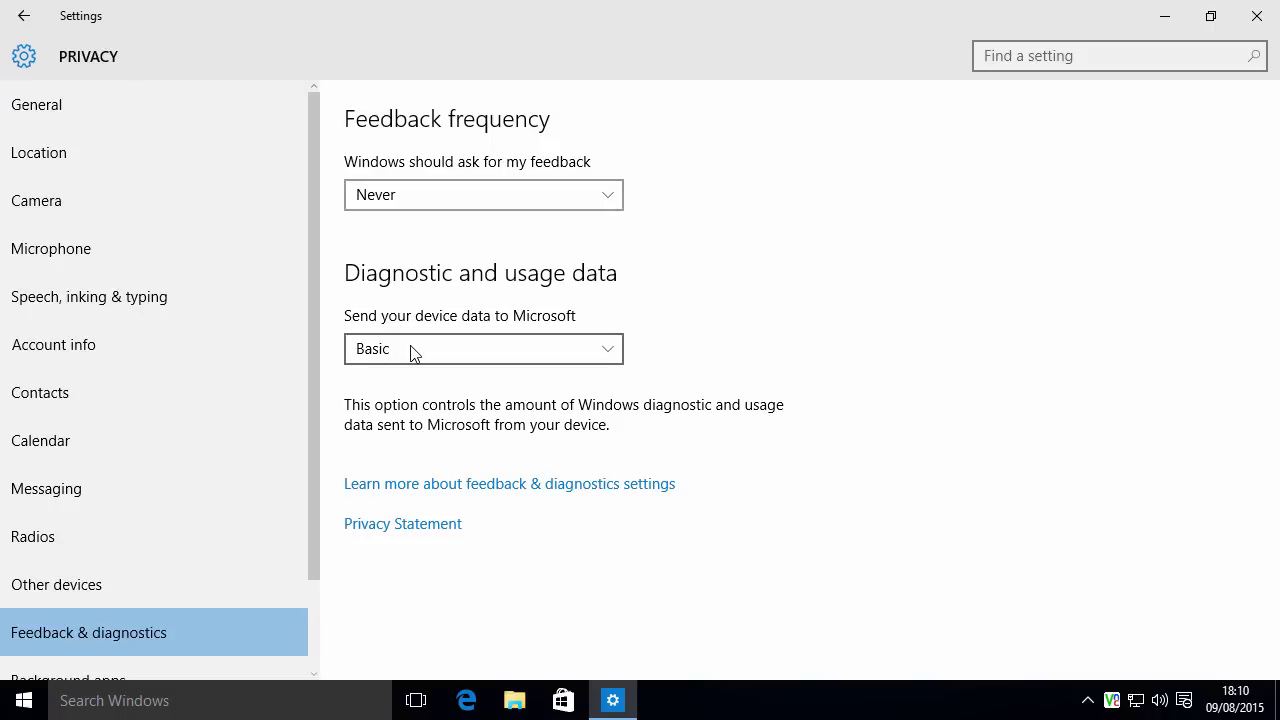
- Set the feedback frequency to Always and the device data sent to Microsoft to Full (Recommended)
{"action": "left_click", "coordinate": [428, 197]}
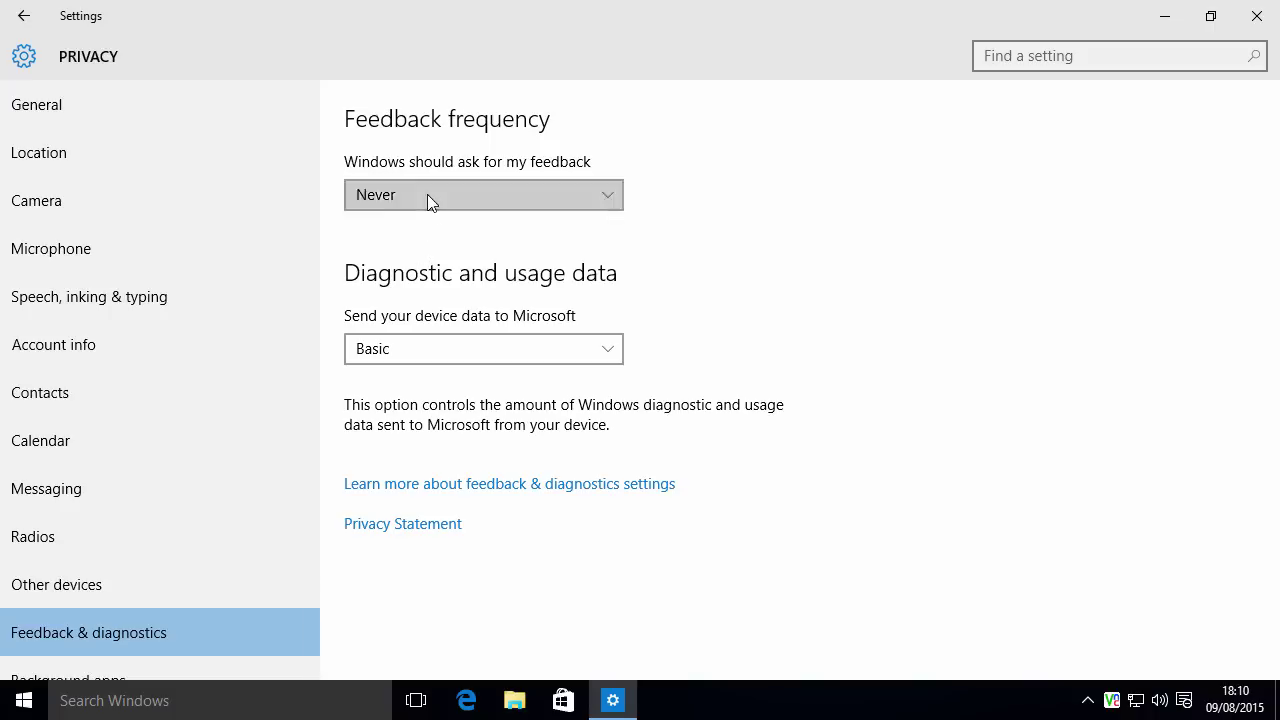
{"action": "left_click", "coordinate": [412, 107]}
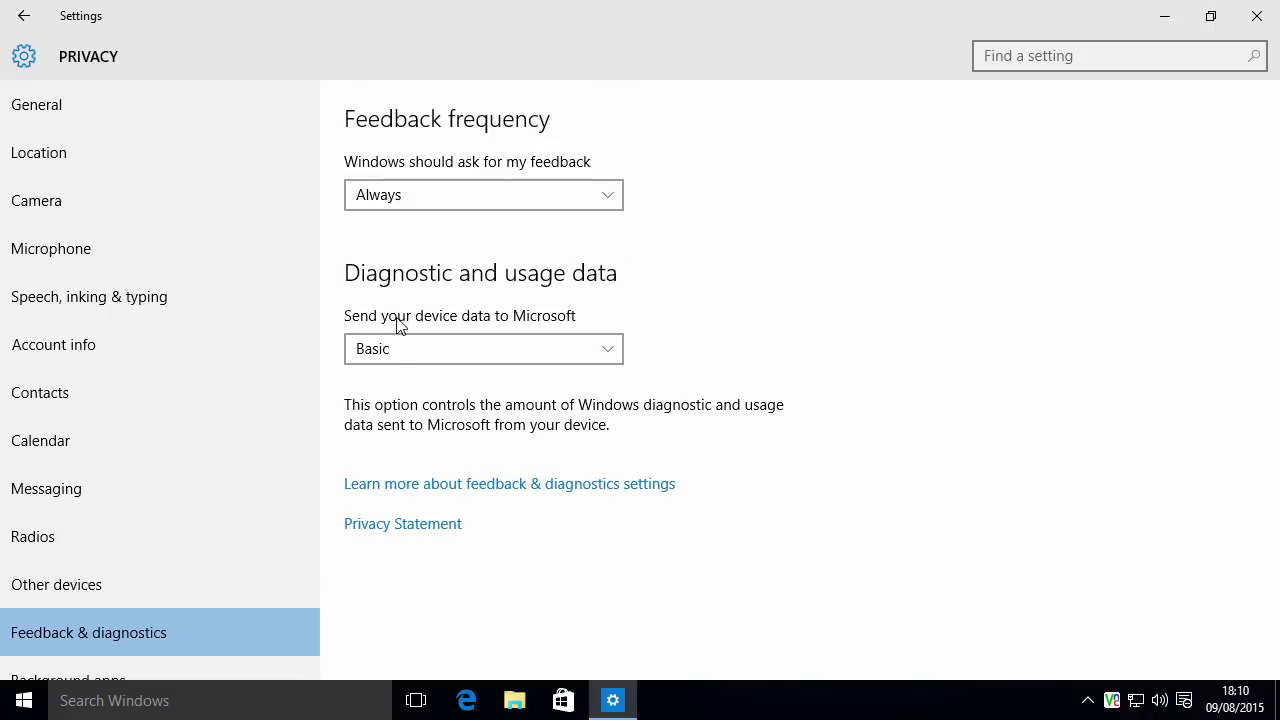
{"action": "left_click", "coordinate": [405, 349]}
{"action": "left_click", "coordinate": [402, 438]}
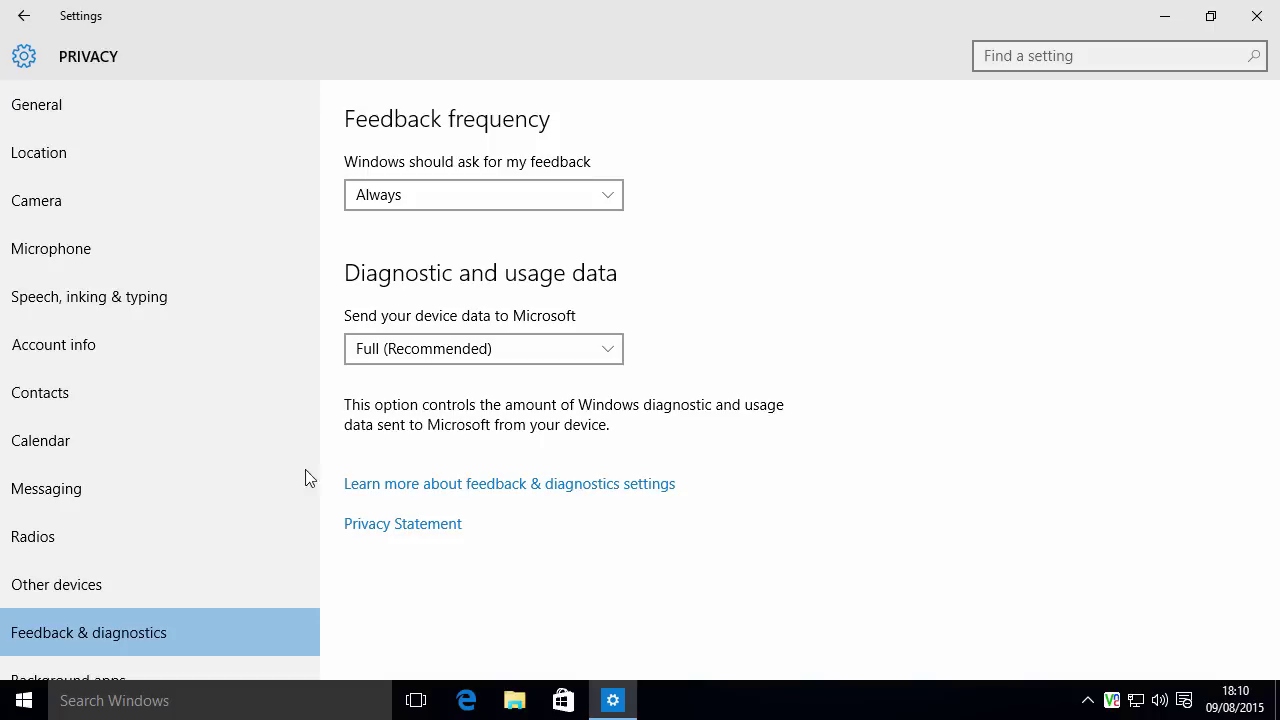
- Stop Get Office, Microsoft Edge and Phone Companion from running in the background in the Background apps settings
{"action": "scroll", "coordinate": [217, 491], "scroll_direction": "down", "scroll_amount": 2}
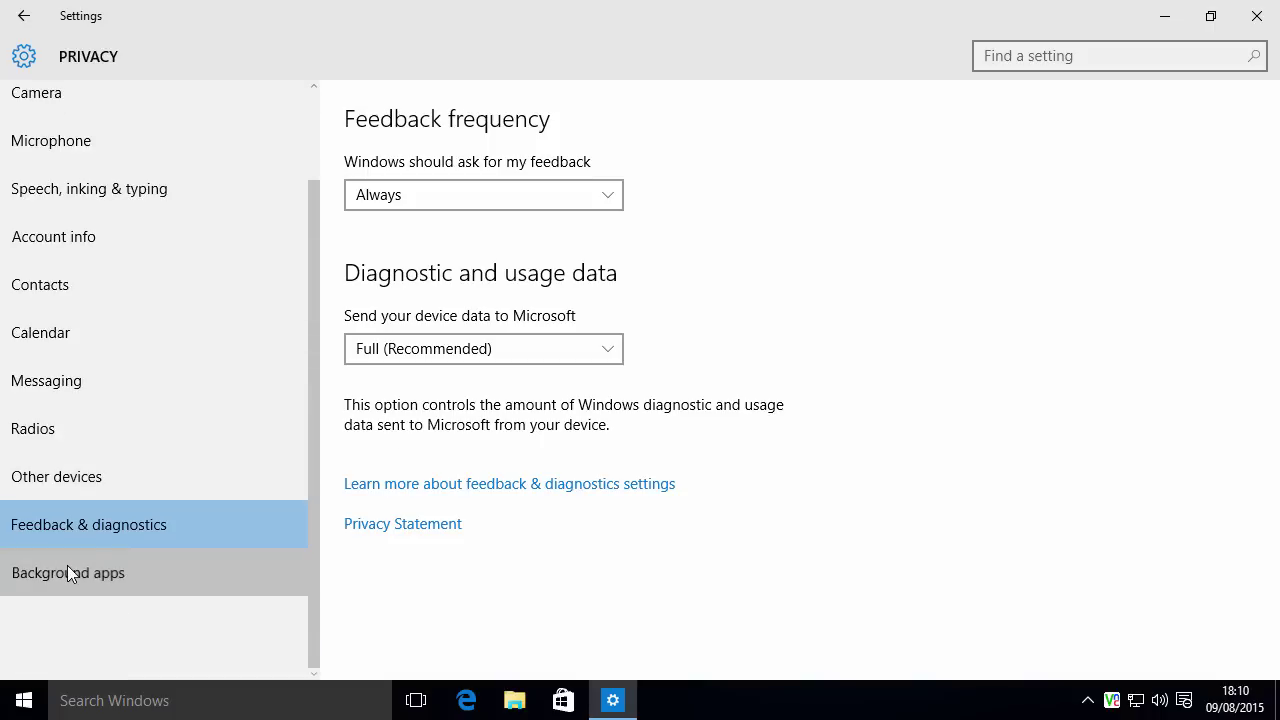
{"action": "left_click", "coordinate": [67, 572]}
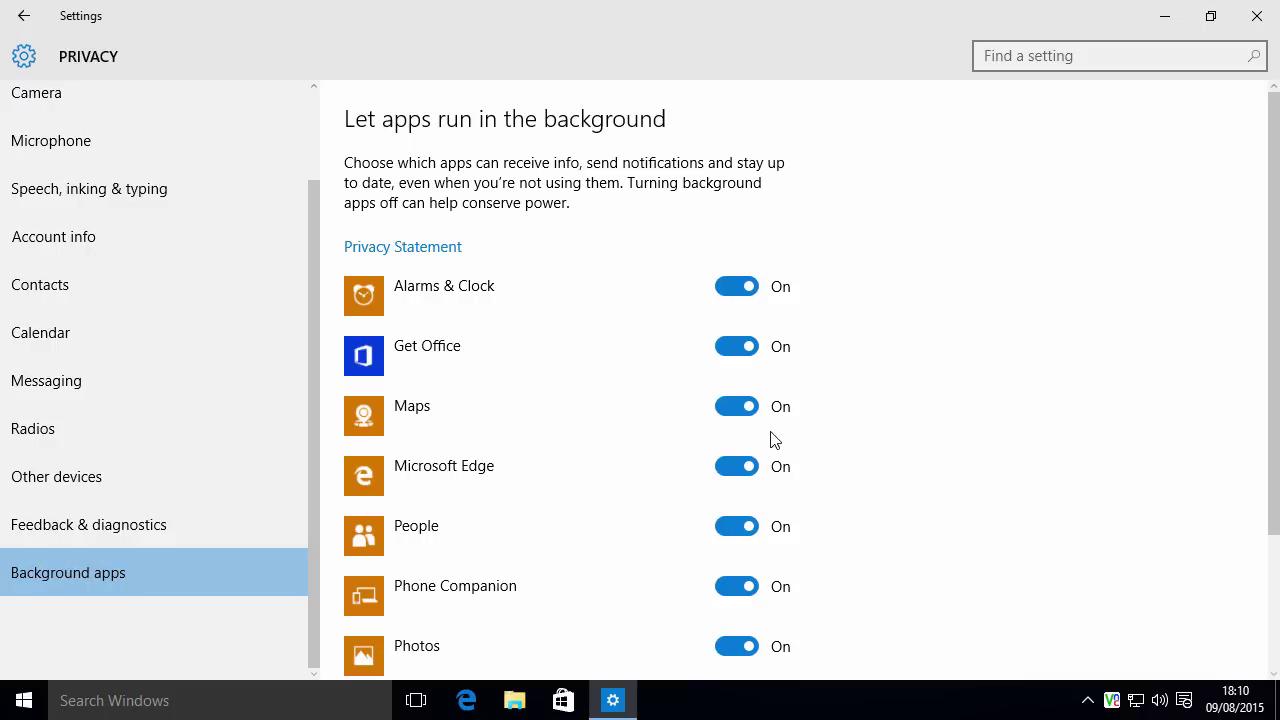
{"action": "left_click", "coordinate": [725, 350]}
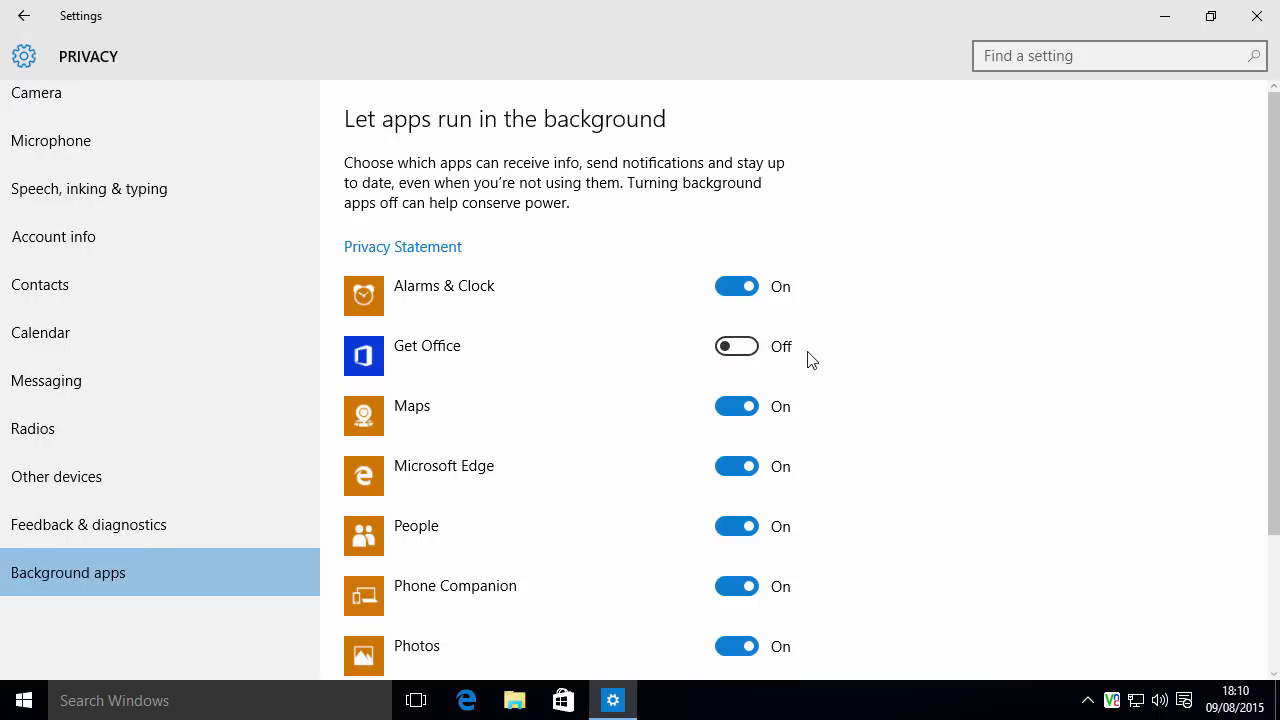
{"action": "left_click", "coordinate": [733, 464]}
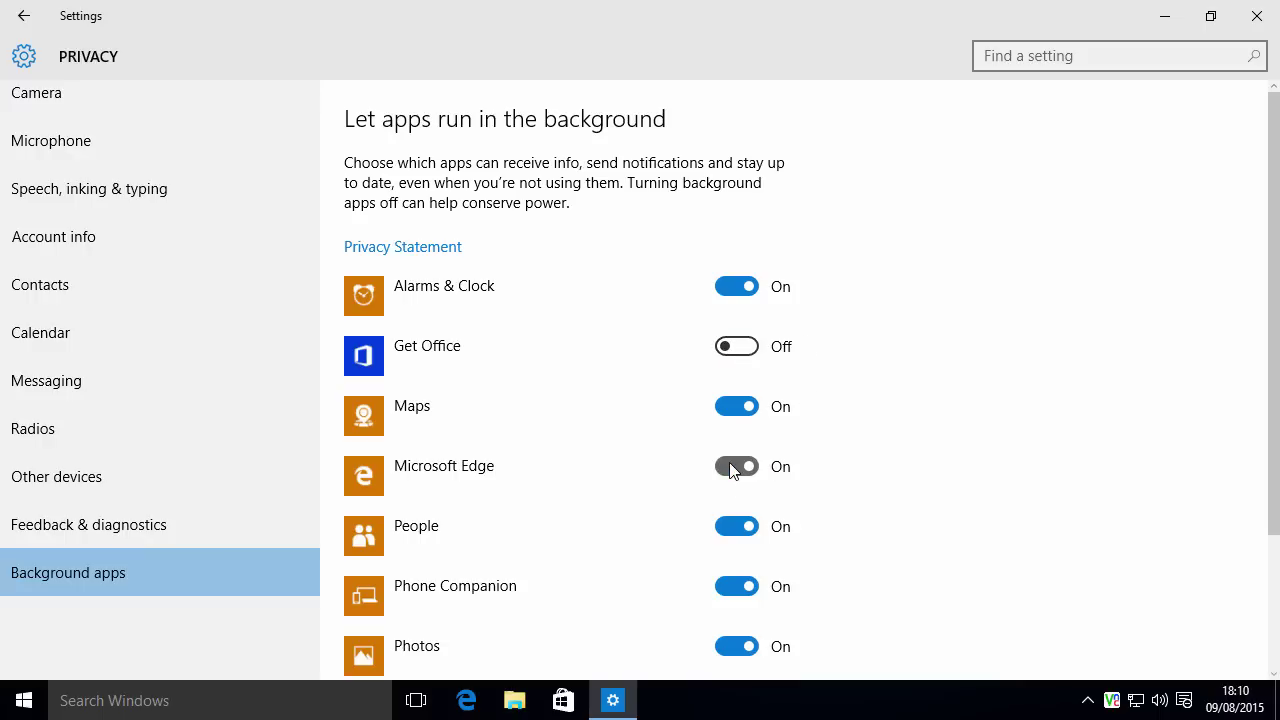
{"action": "left_click", "coordinate": [735, 593]}
{"action": "scroll", "coordinate": [737, 597], "scroll_direction": "down", "scroll_amount": 3}
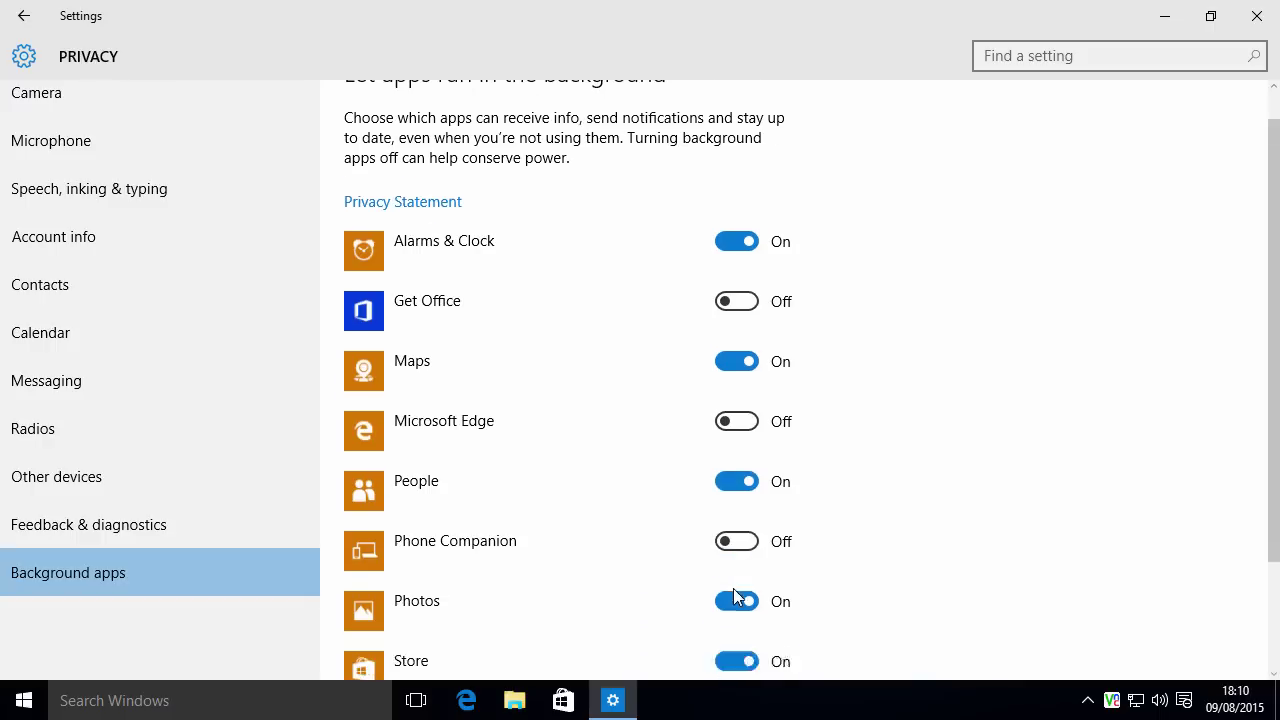
- Stop People, Photos, Store and Xbox from running in the background in the Background apps settings
{"action": "left_click", "coordinate": [730, 352]}
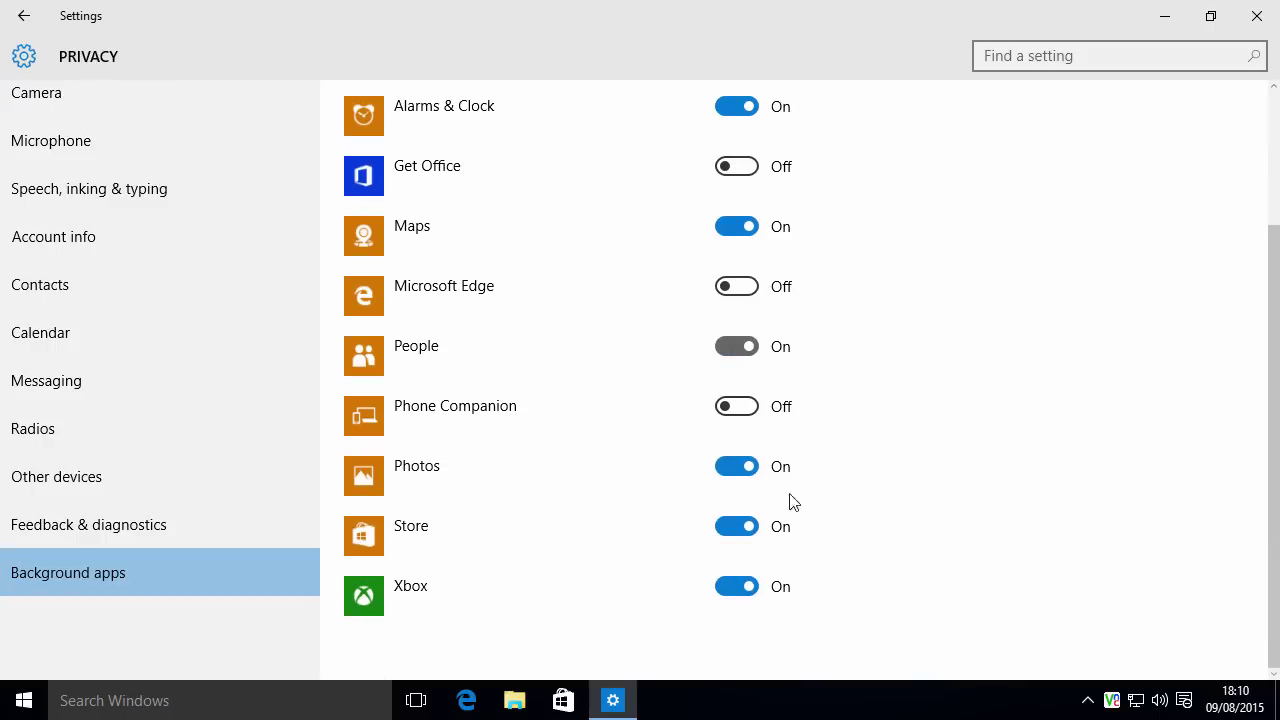
{"action": "left_click", "coordinate": [737, 468]}
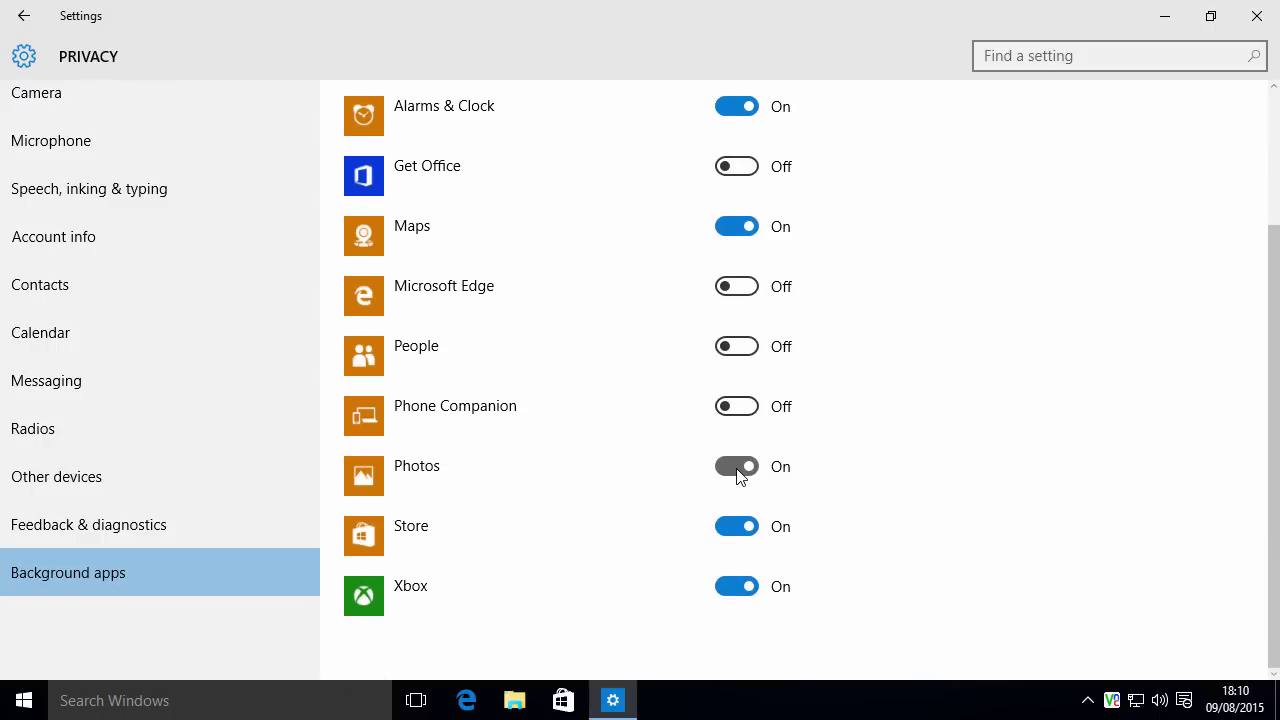
{"action": "left_click", "coordinate": [737, 530]}
{"action": "left_click", "coordinate": [736, 585]}
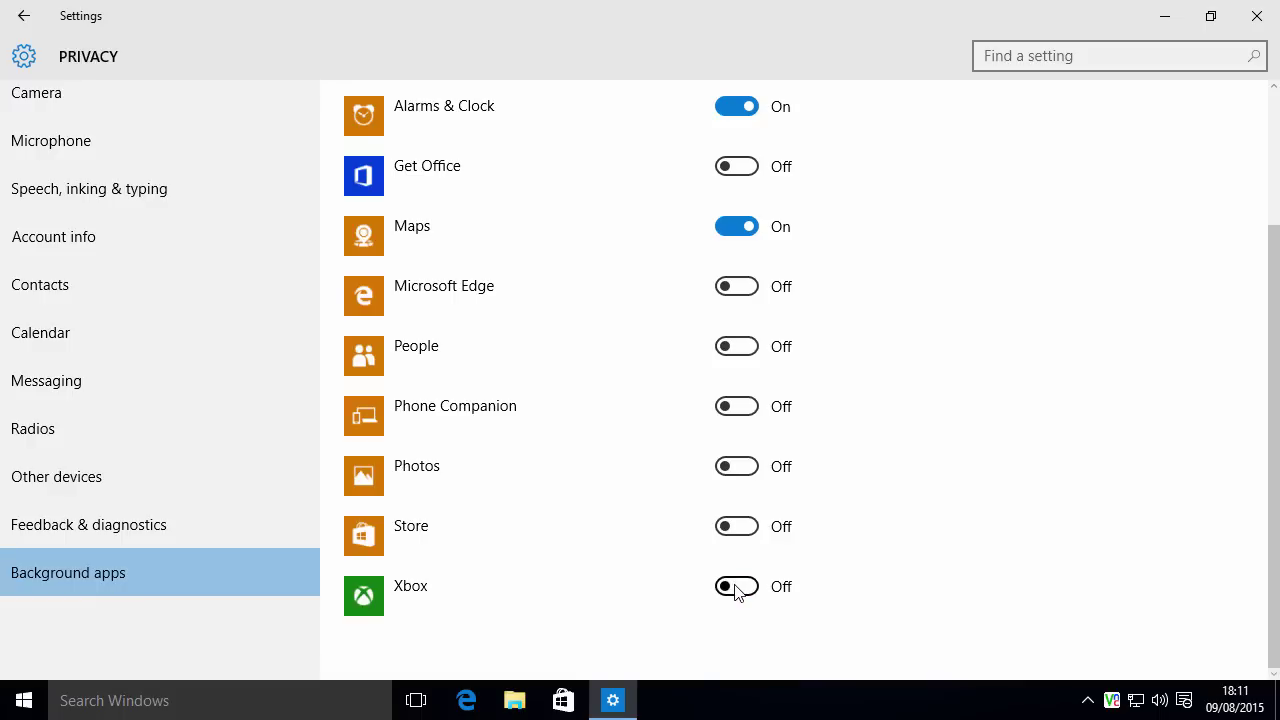
{"action": "scroll", "coordinate": [694, 569], "scroll_direction": "up", "scroll_amount": 3}
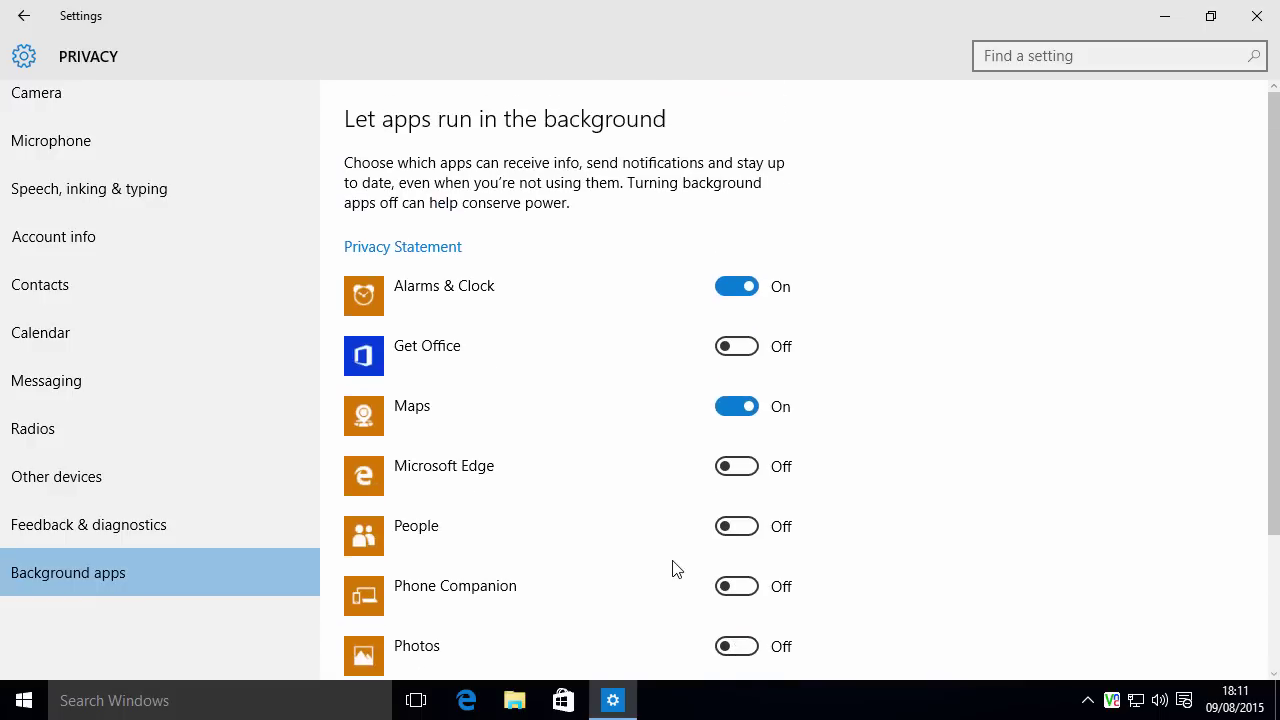
{"action": "scroll", "coordinate": [672, 566], "scroll_direction": "down", "scroll_amount": 3}
{"action": "scroll", "coordinate": [730, 430], "scroll_direction": "up", "scroll_amount": 3}
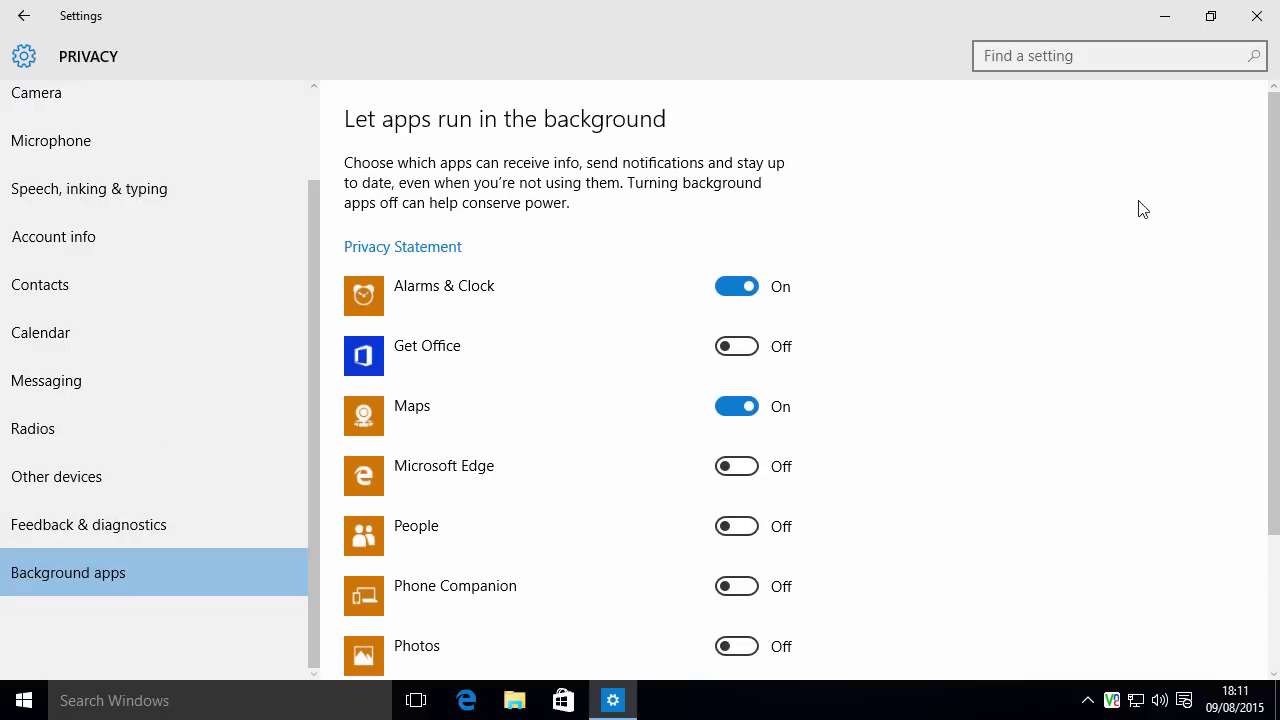
{"action": "scroll", "coordinate": [697, 337], "scroll_direction": "down", "scroll_amount": 3}
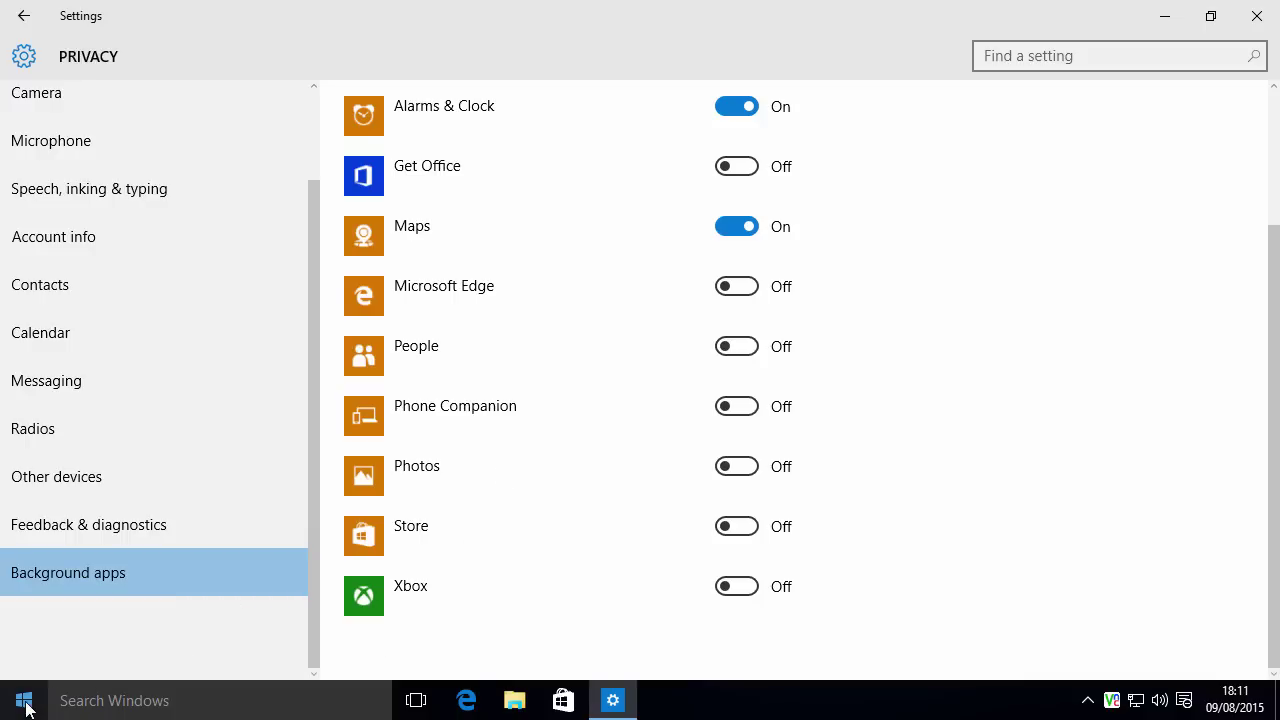
- Examine the feedback frequency choices in the Feedback & diagnostics settings without changing them
{"action": "left_click", "coordinate": [151, 526]}
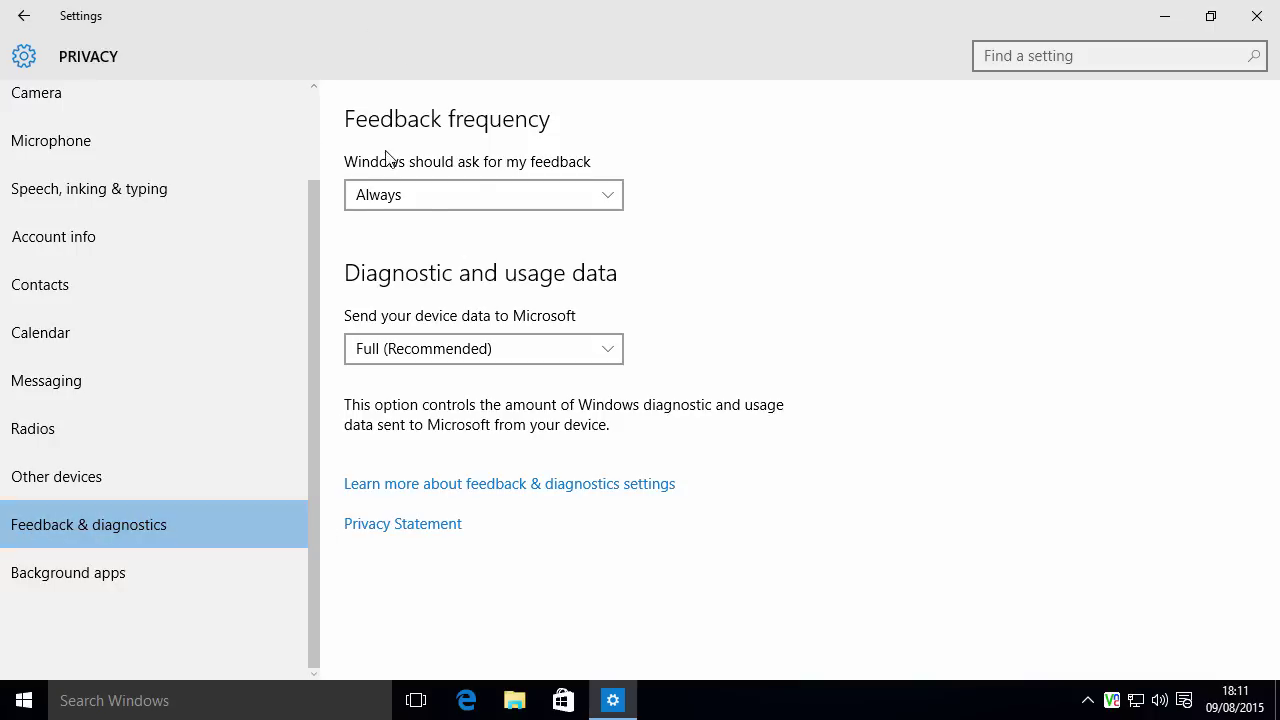
{"action": "left_click", "coordinate": [405, 199]}
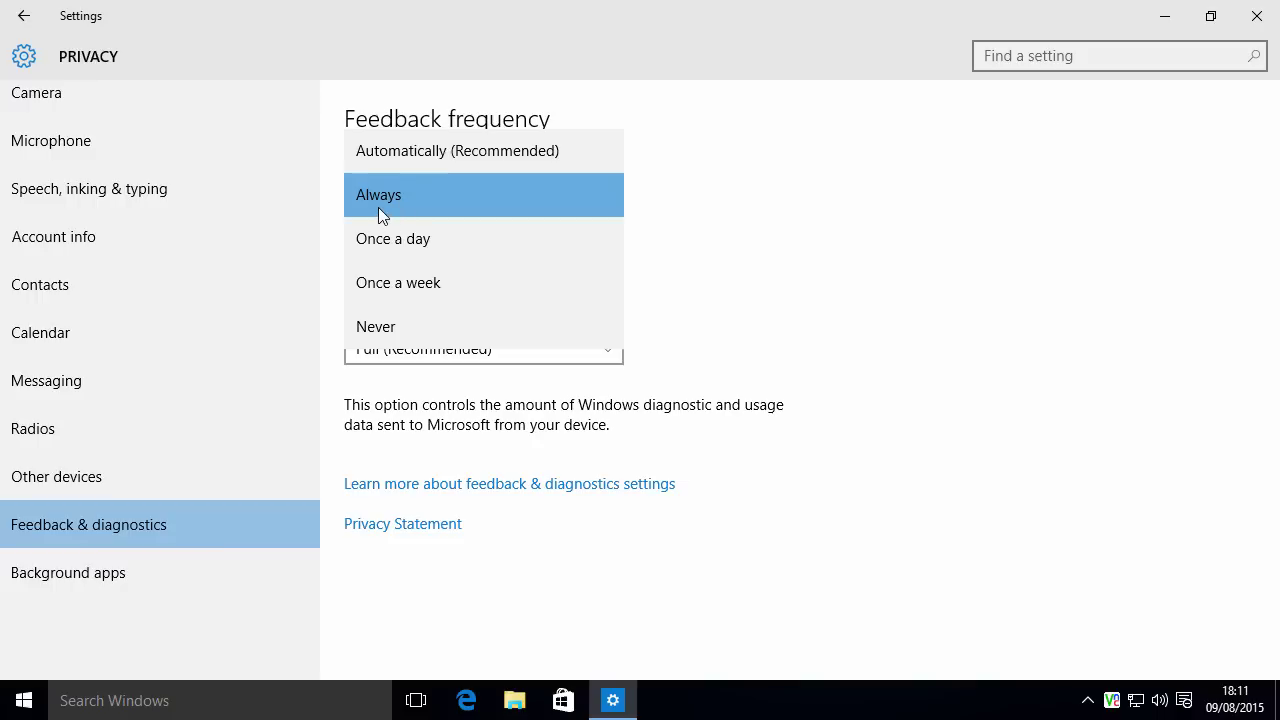
{"action": "left_click", "coordinate": [425, 357]}
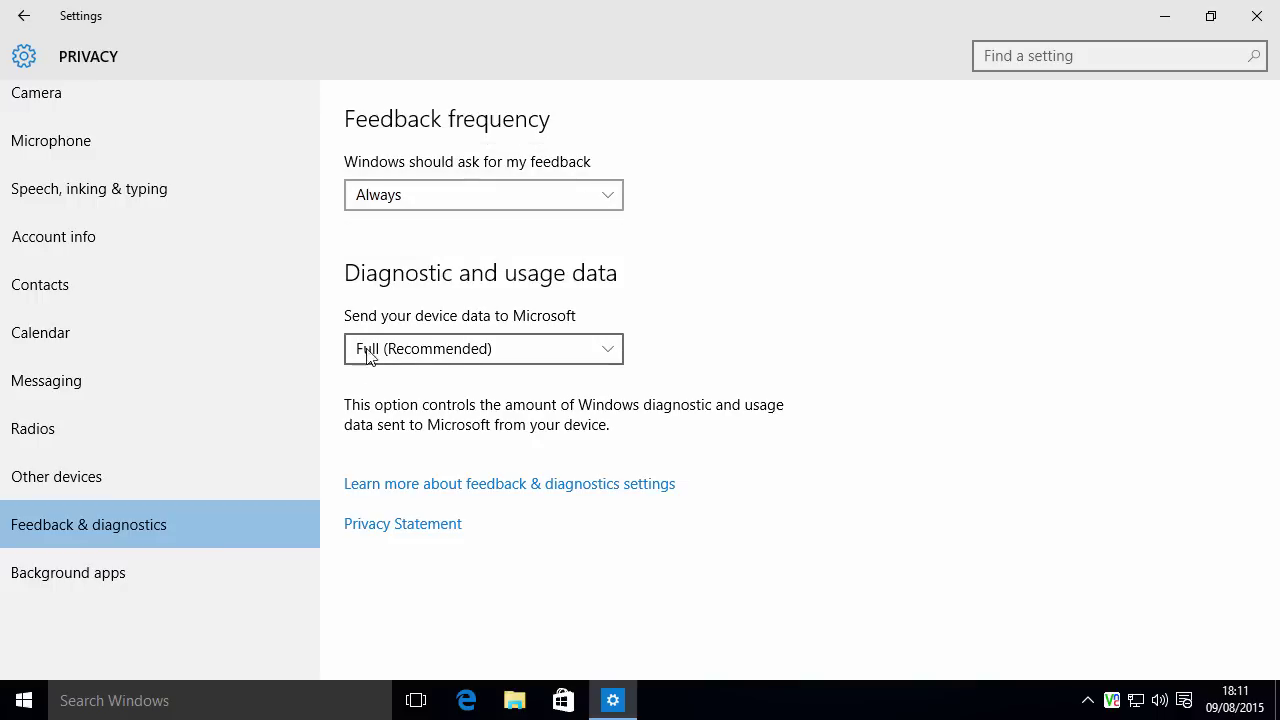
- Search Windows for "feedback", open the Windows Feedback app and view the filter options for its feedback list
{"action": "left_click", "coordinate": [22, 706]}
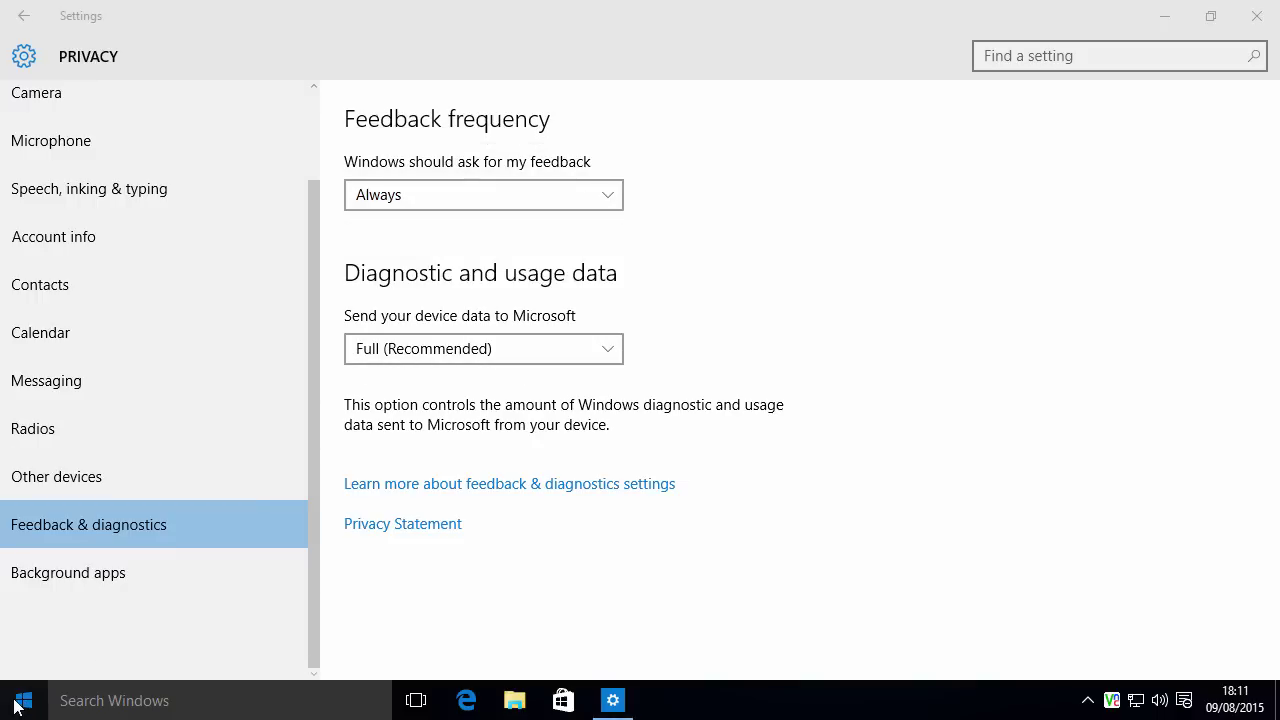
{"action": "type", "text": "feedback"}
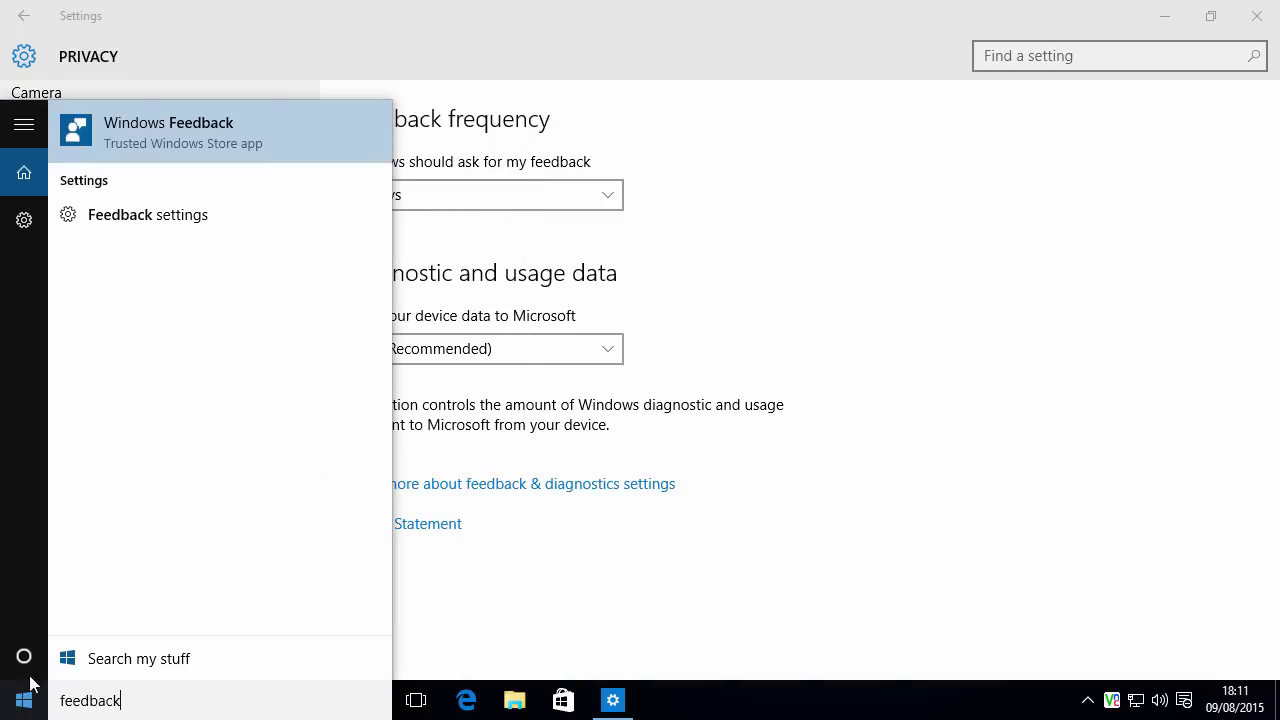
{"action": "left_click", "coordinate": [167, 126]}
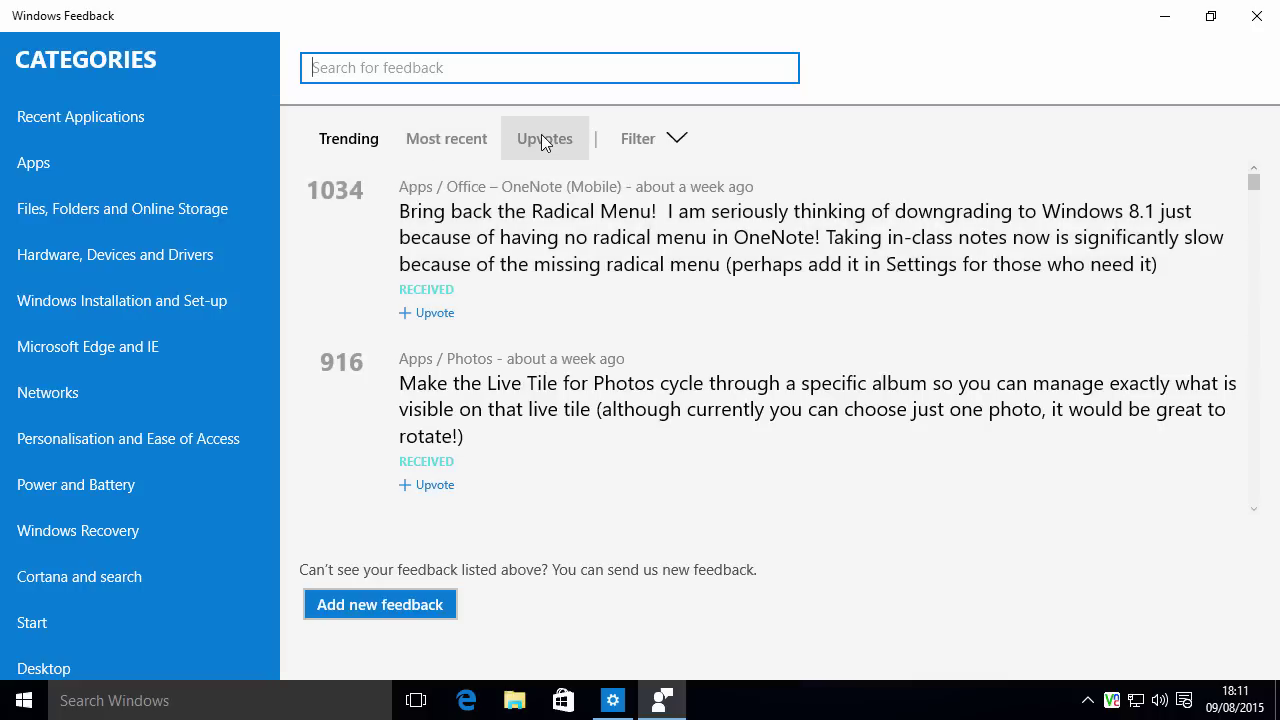
{"action": "left_click", "coordinate": [668, 142]}
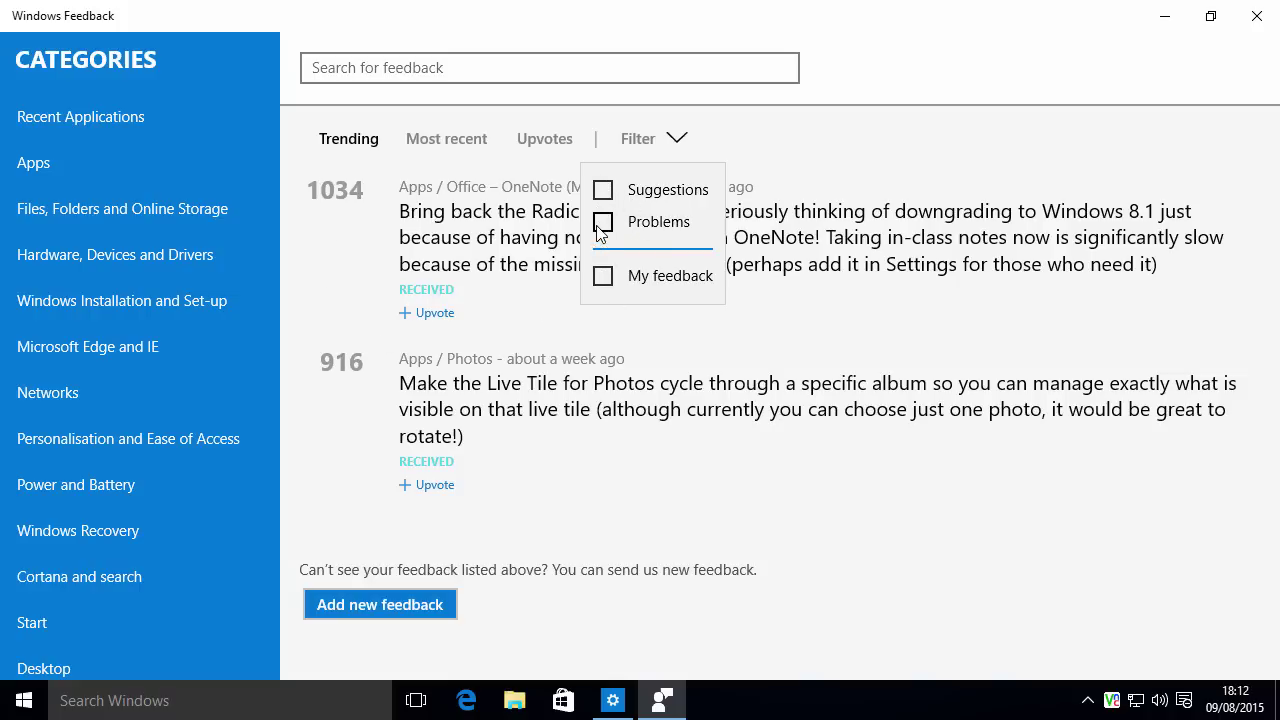
{"action": "left_click", "coordinate": [806, 166]}
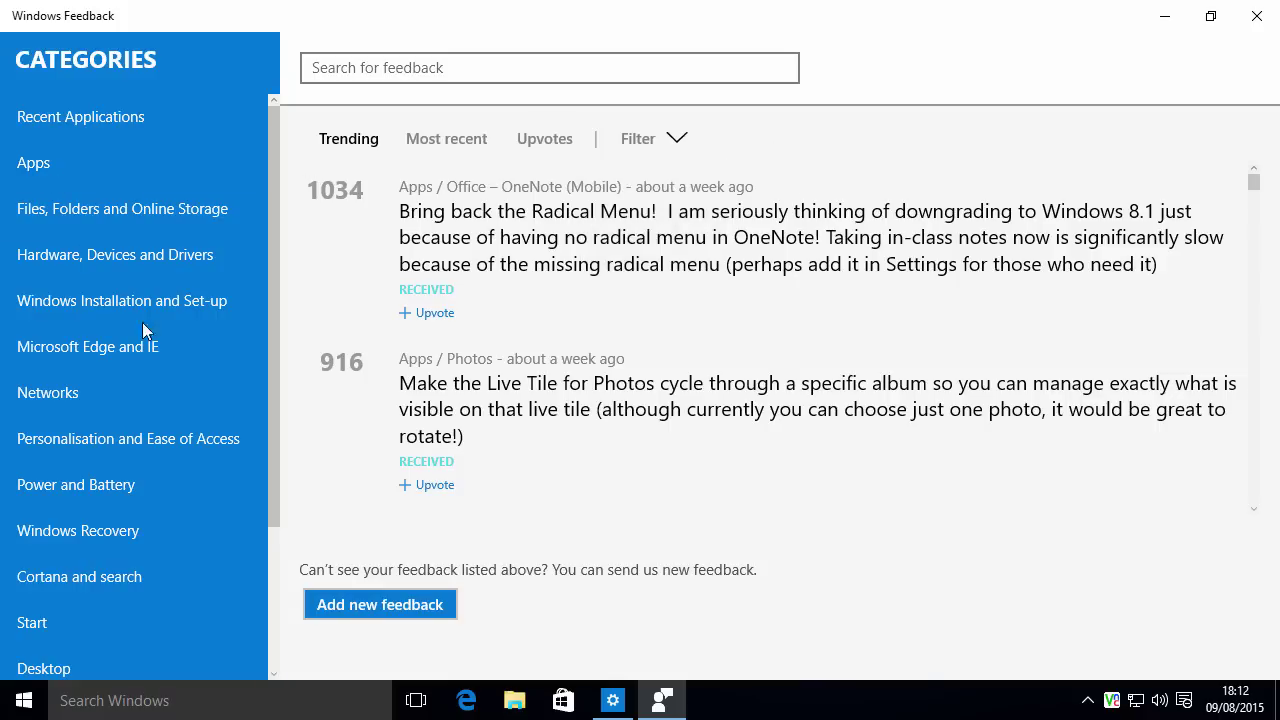
- Examine the subcategories for new feedback under Cortana and search, and return to the feedback categories without posting
{"action": "scroll", "coordinate": [148, 451], "scroll_direction": "down", "scroll_amount": 2}
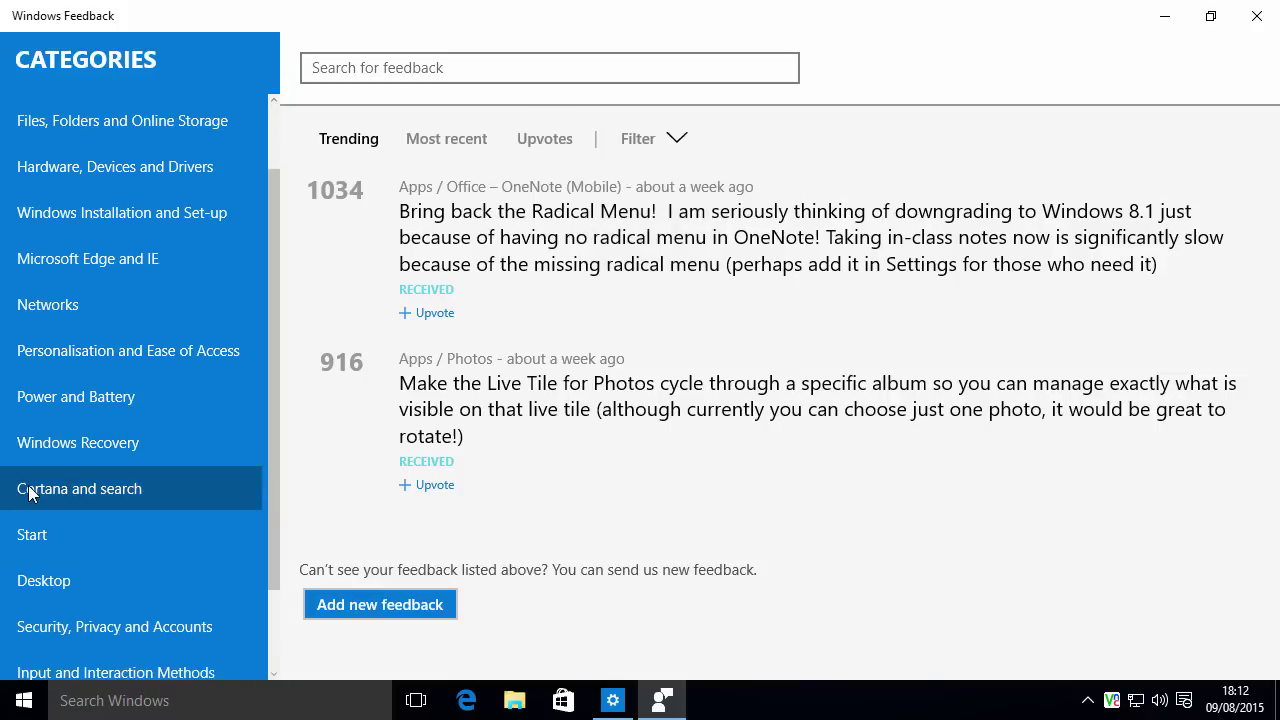
{"action": "left_click", "coordinate": [30, 490]}
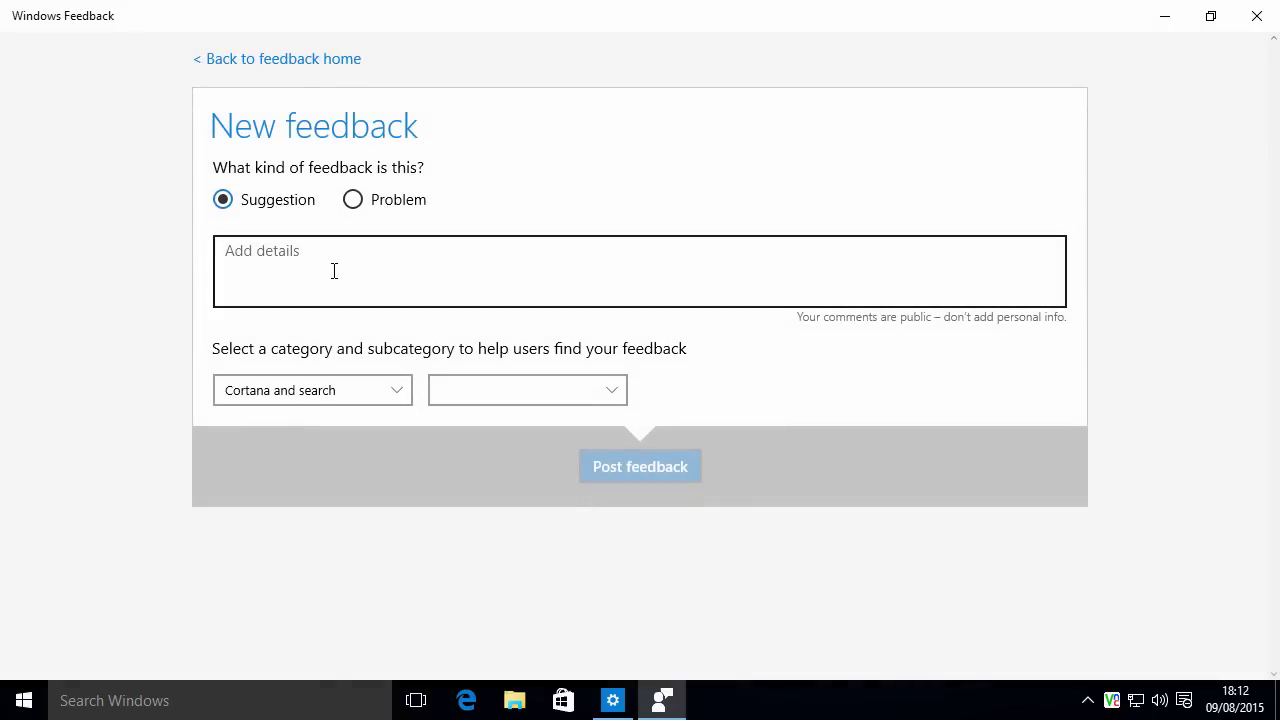
{"action": "left_click", "coordinate": [508, 393]}
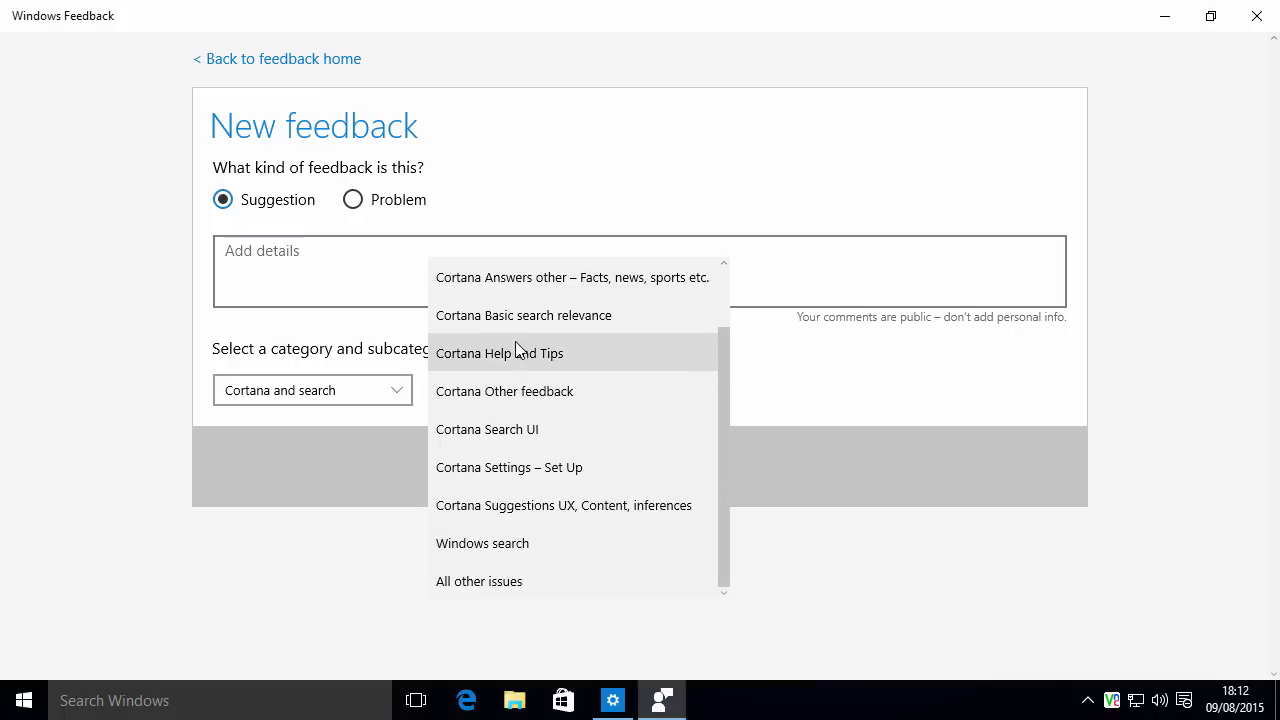
{"action": "left_click", "coordinate": [155, 190]}
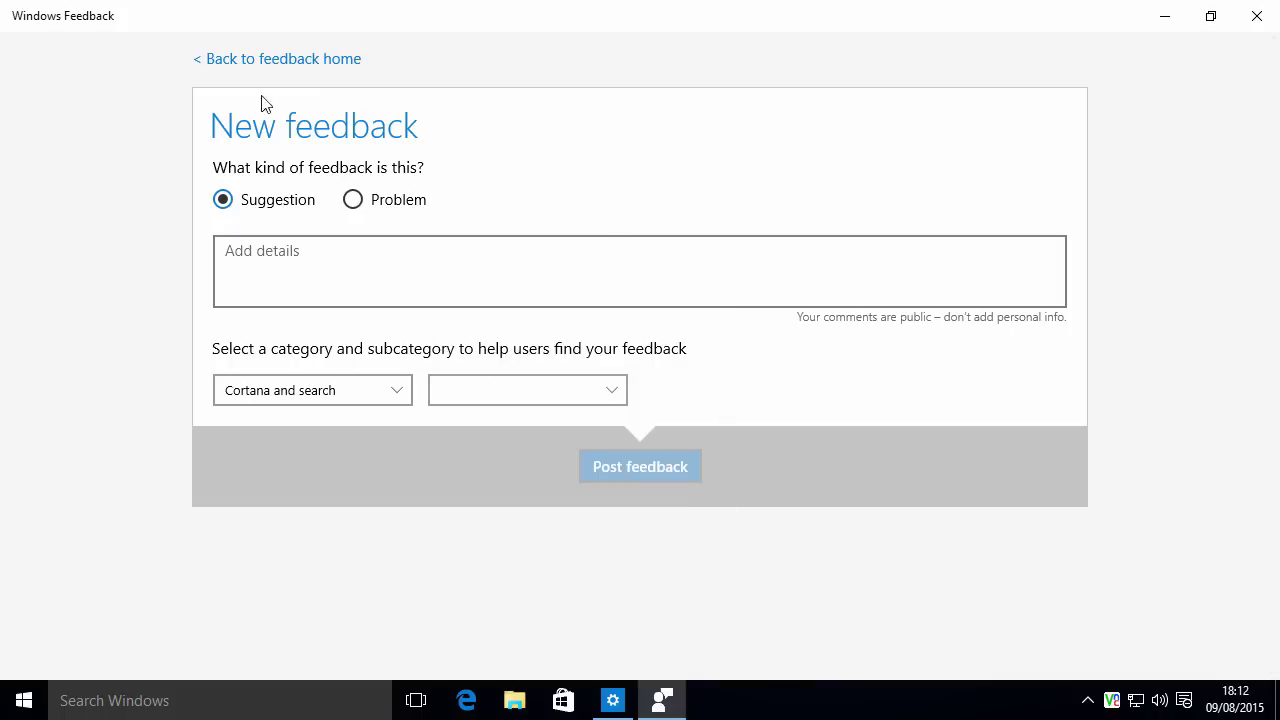
{"action": "left_click", "coordinate": [231, 66]}
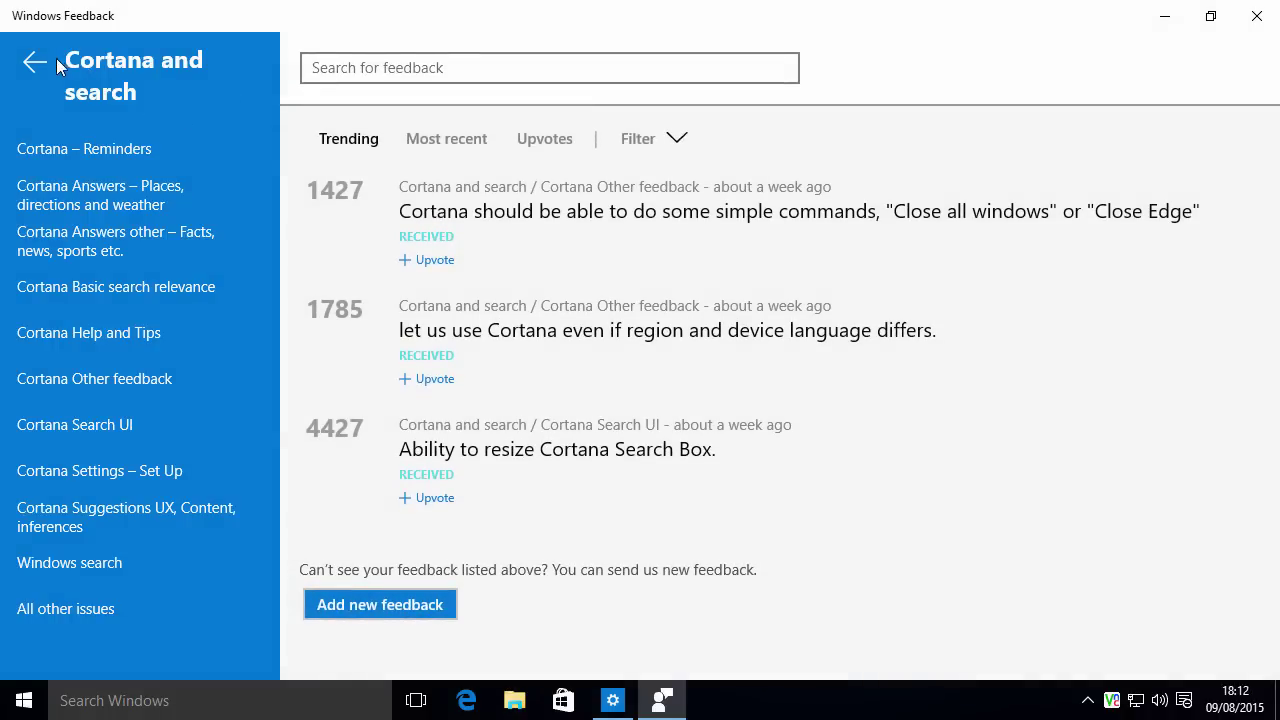
{"action": "left_click", "coordinate": [36, 62]}
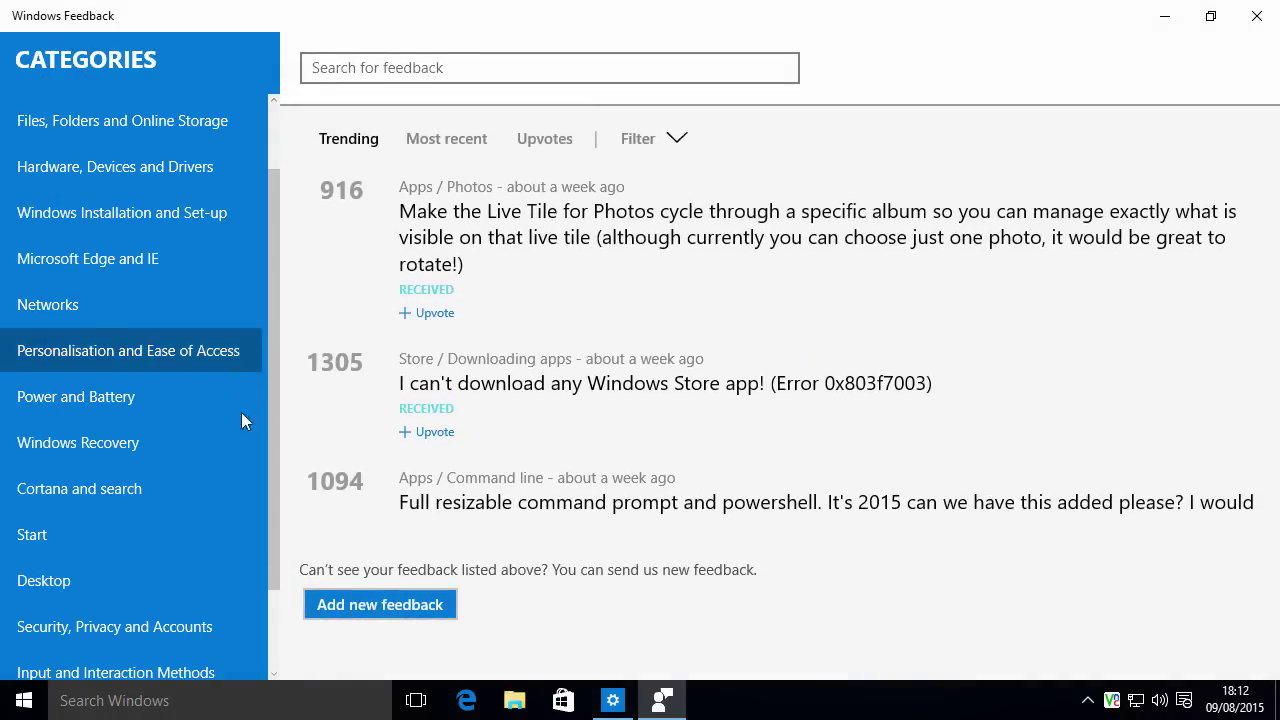
- Close the open Settings window and reopen Settings at the Feedback & diagnostics page under Privacy
{"action": "left_click", "coordinate": [613, 700]}
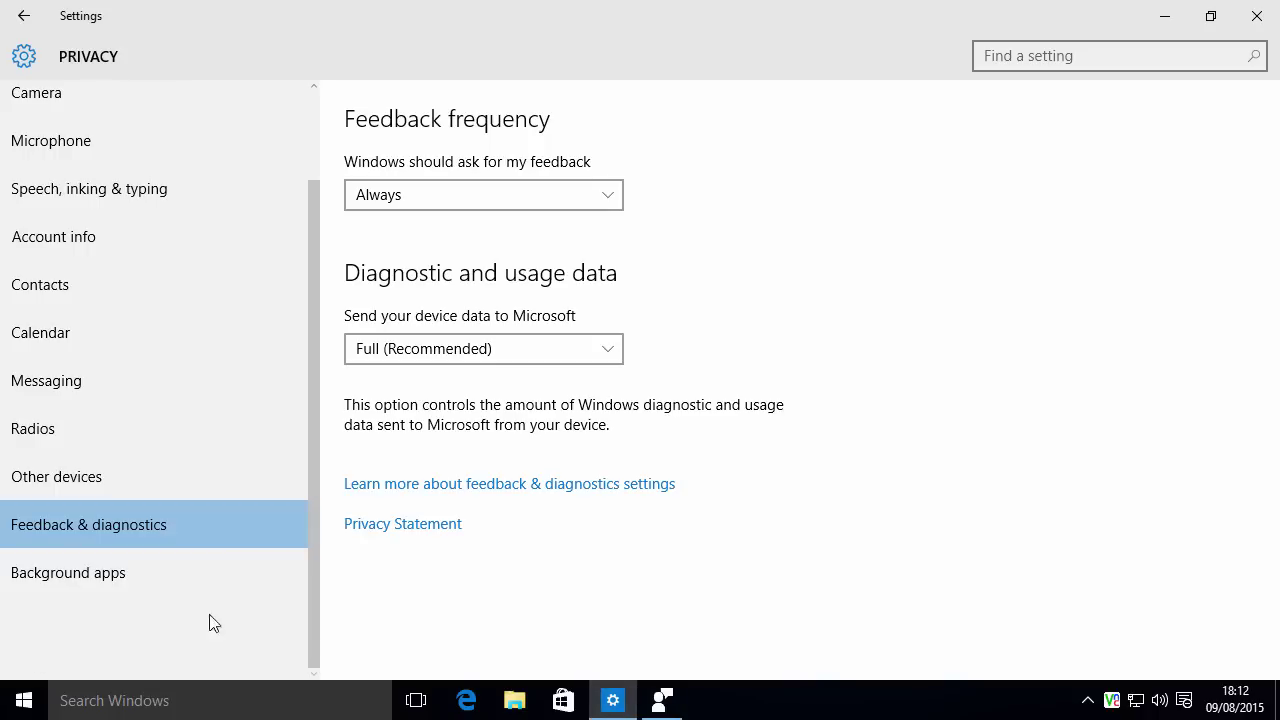
{"action": "left_click", "coordinate": [1247, 26]}
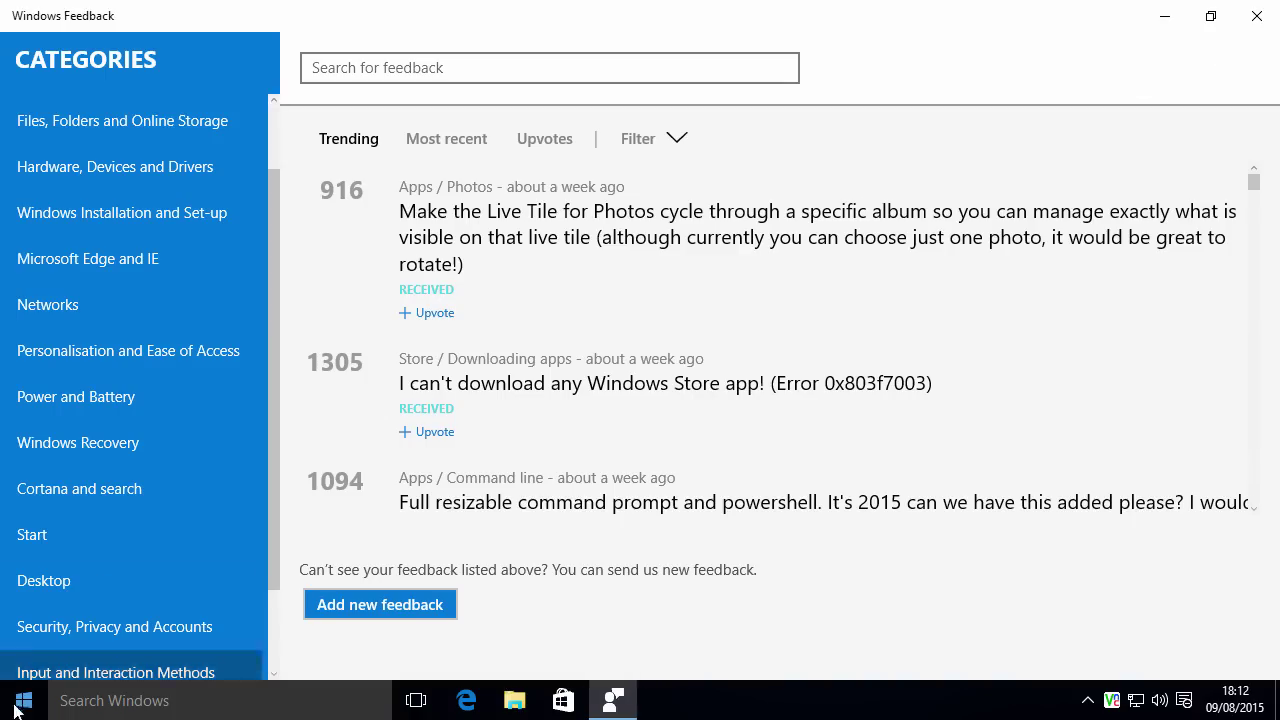
{"action": "left_click", "coordinate": [22, 704]}
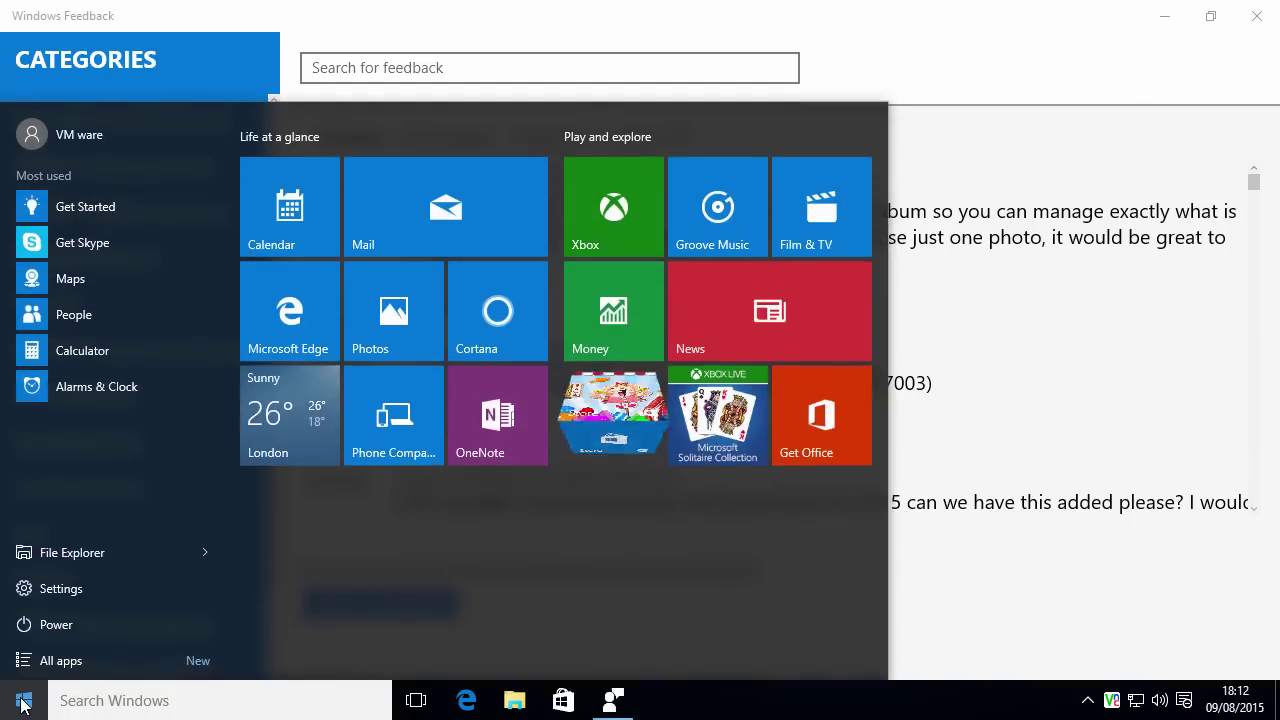
{"action": "left_click", "coordinate": [54, 582]}
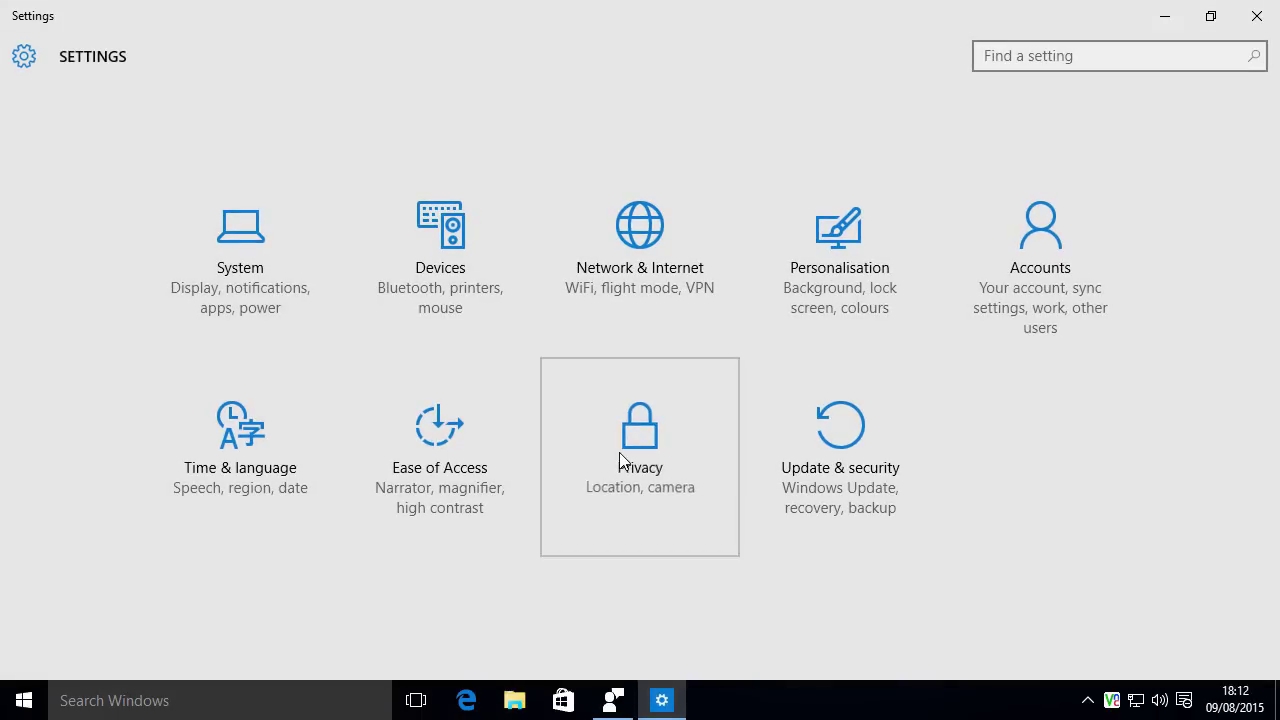
{"action": "left_click", "coordinate": [619, 452]}
{"action": "scroll", "coordinate": [160, 500], "scroll_direction": "down", "scroll_amount": 2}
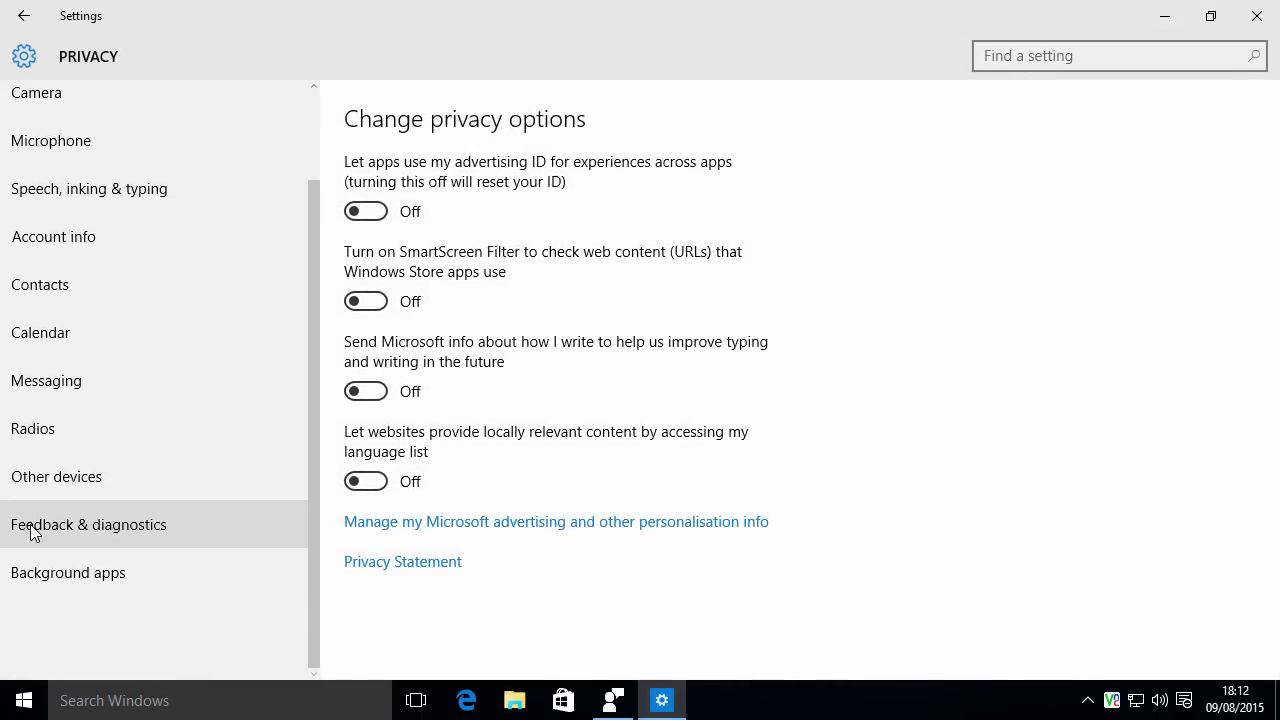
{"action": "left_click", "coordinate": [151, 525]}
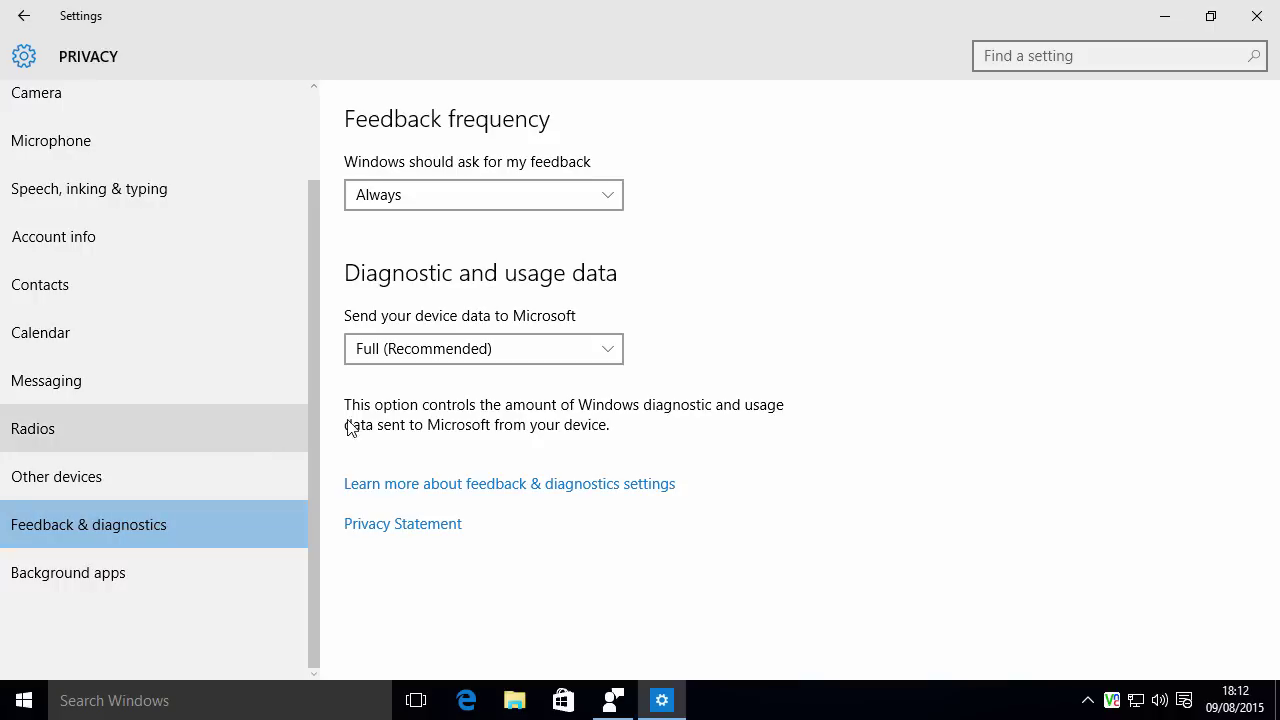
- Set the device data sent to Microsoft to Basic and the feedback frequency to Never, and close Settings
{"action": "left_click", "coordinate": [396, 358]}
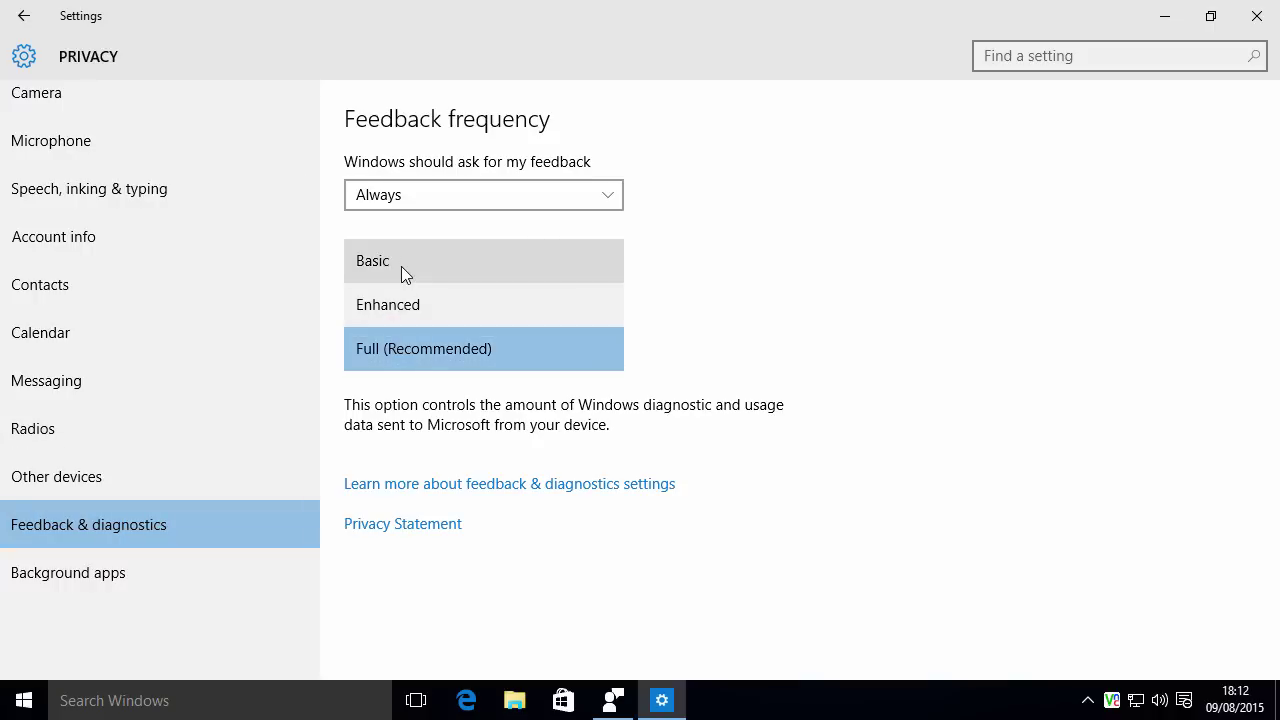
{"action": "left_click", "coordinate": [401, 266]}
{"action": "left_click", "coordinate": [374, 196]}
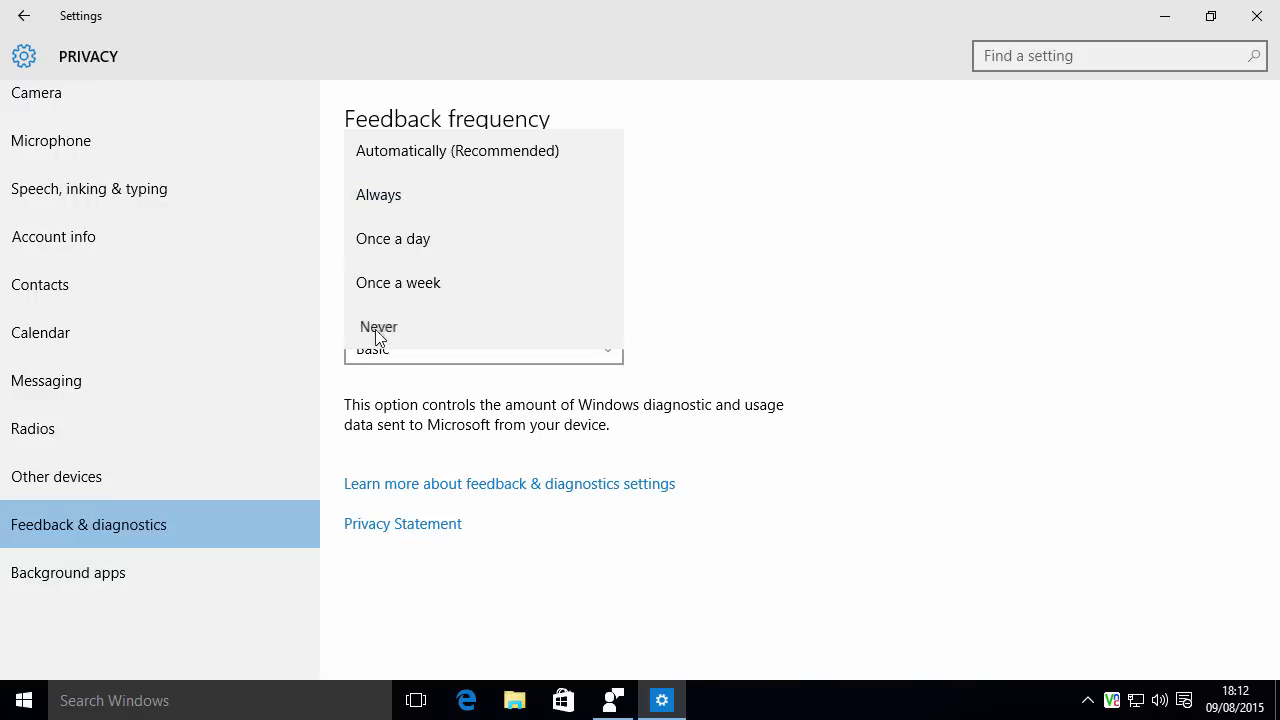
{"action": "left_click", "coordinate": [375, 331]}
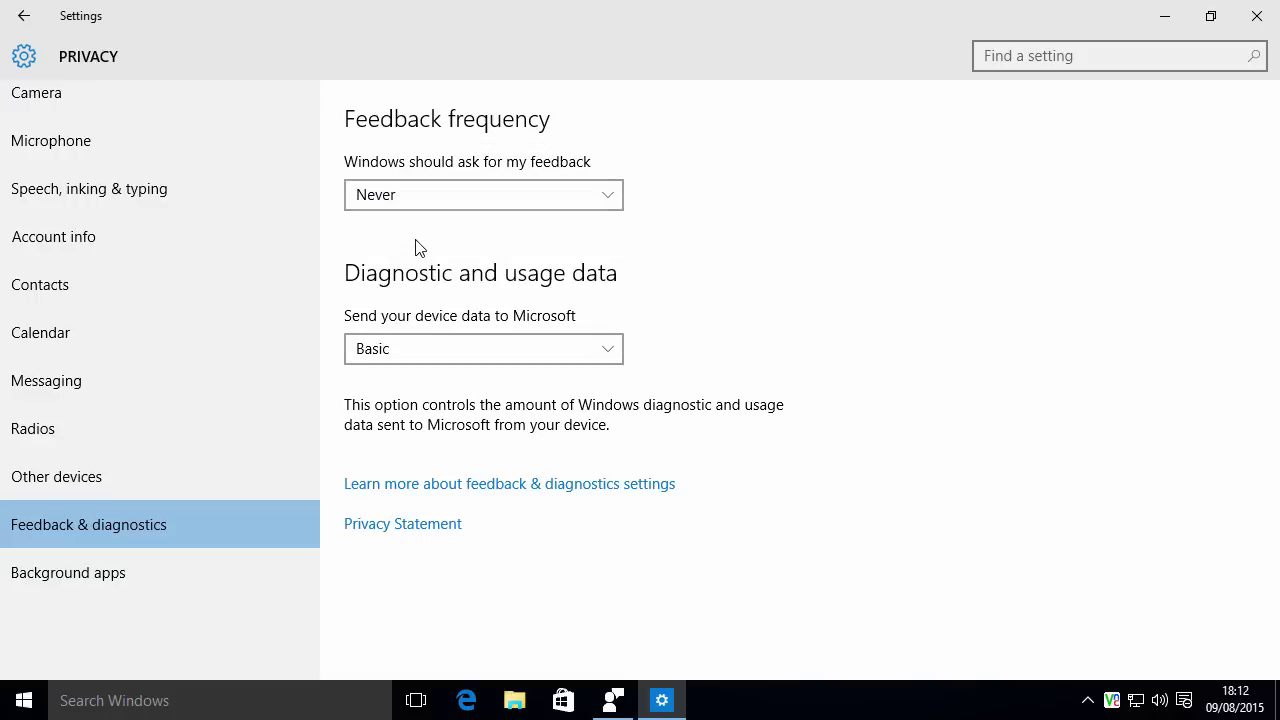
{"action": "left_click", "coordinate": [1252, 16]}
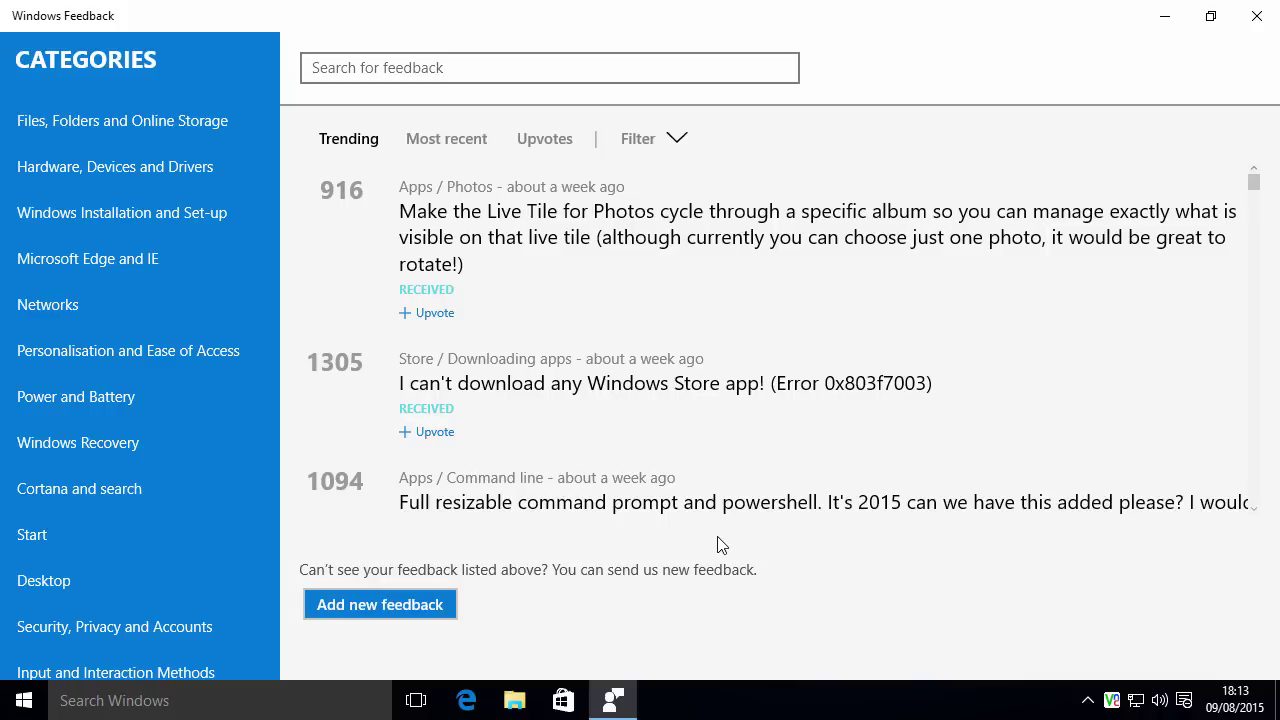
{"action": "left_click", "coordinate": [143, 705]}
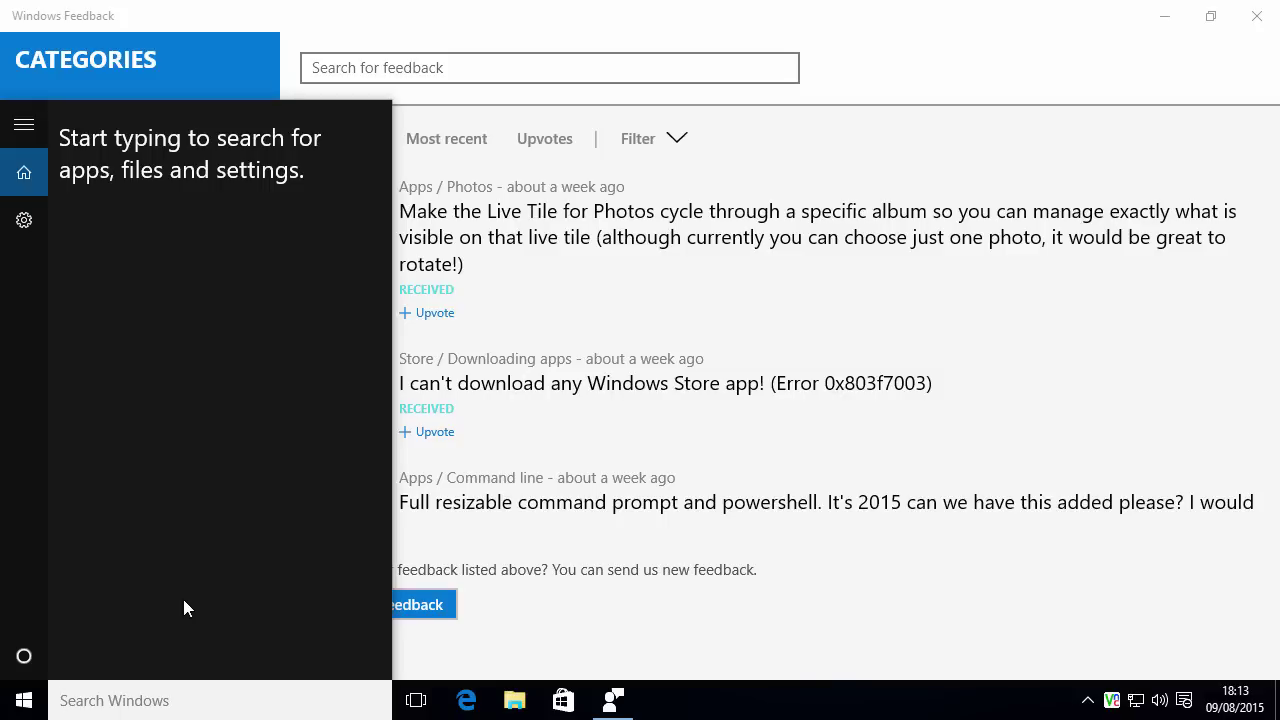
{"action": "left_click", "coordinate": [737, 707]}
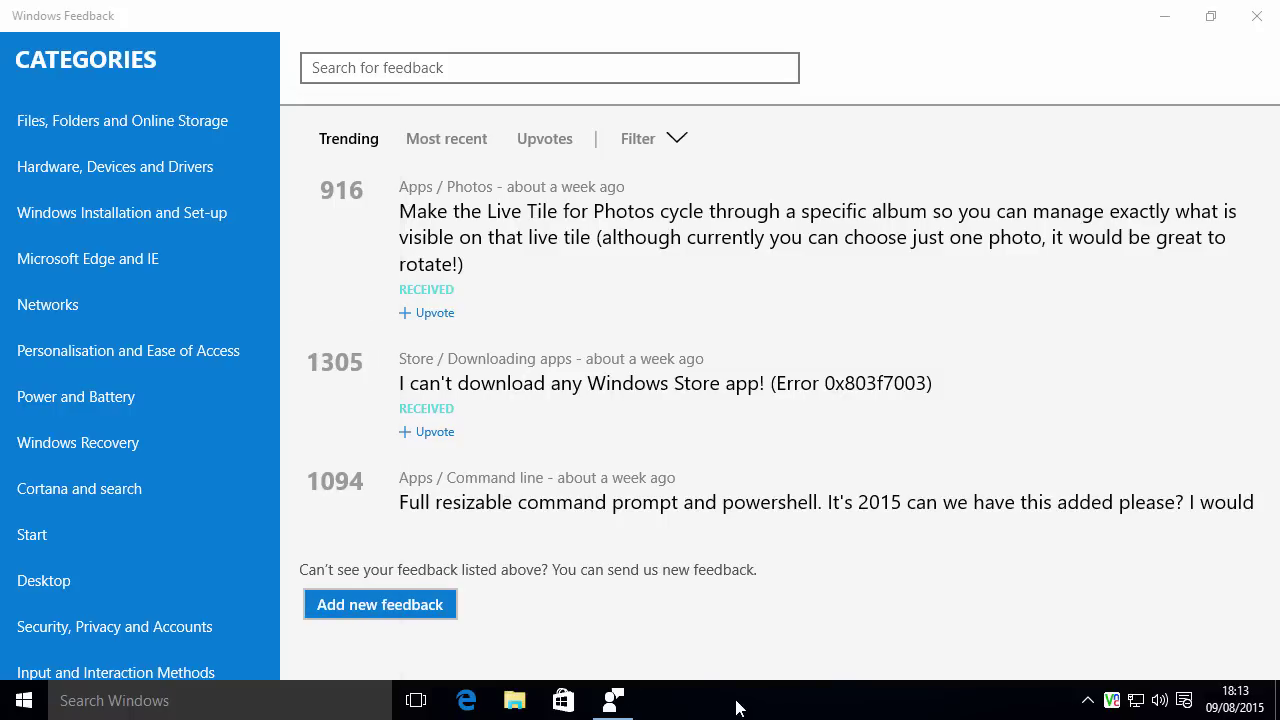